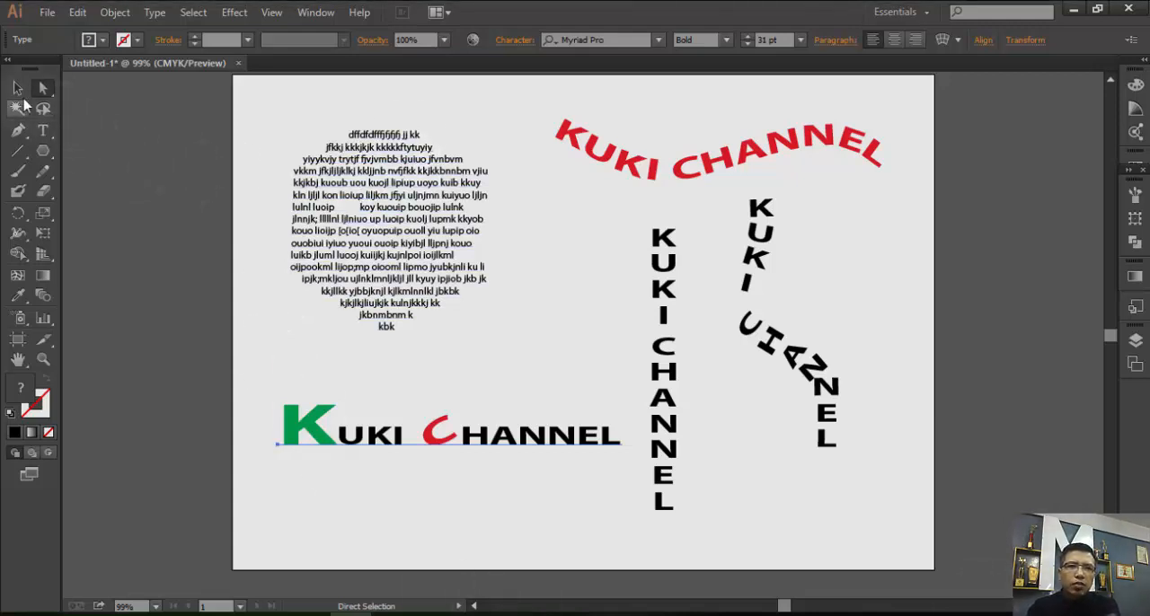
# Scale the red wavy KUKI CHANNEL path text slightly narrower from its end corner.
pyautogui.click(17, 87)
pyautogui.click(391, 154)
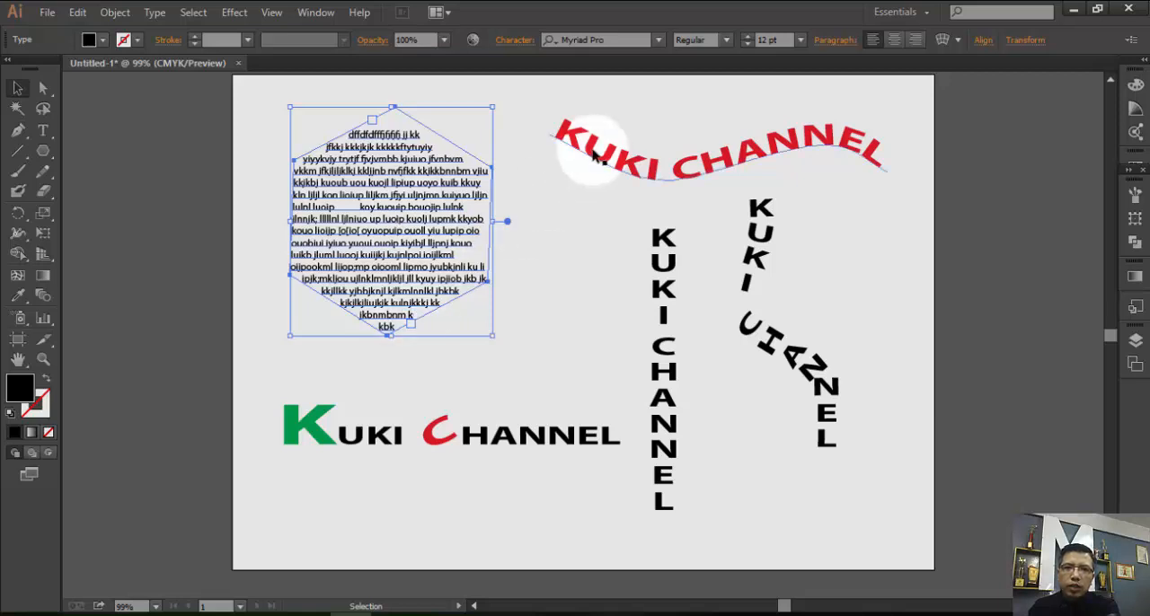
pyautogui.click(564, 146)
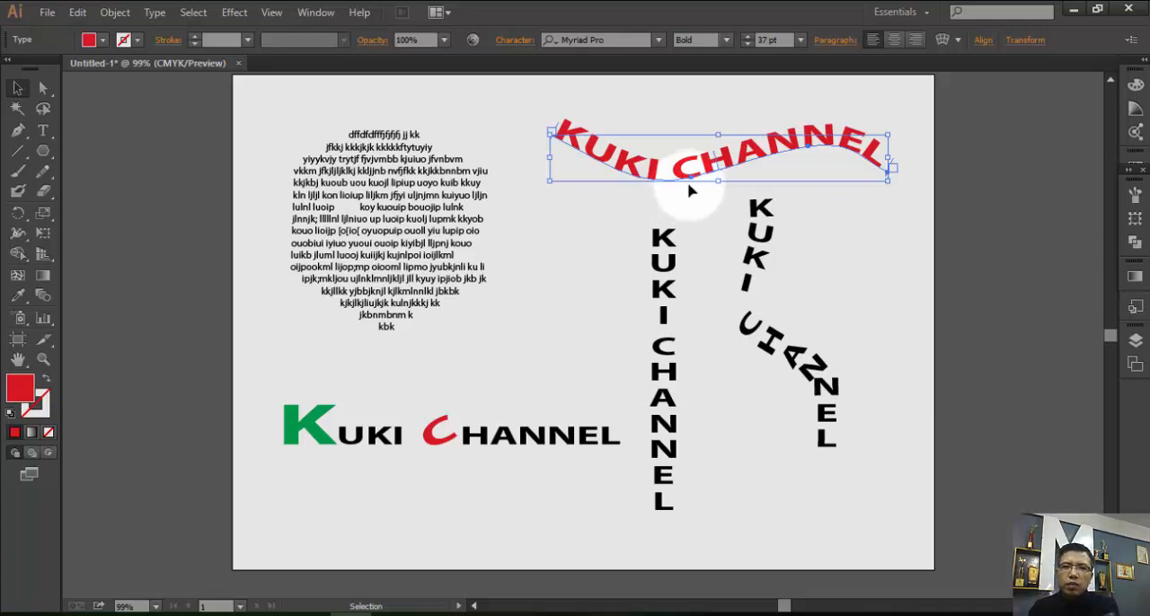
pyautogui.moveTo(884, 181)
pyautogui.mouseDown()
pyautogui.moveTo(770, 159)
pyautogui.moveTo(887, 168)
pyautogui.moveTo(888, 384)
pyautogui.moveTo(880, 180)
pyautogui.moveTo(872, 186)
pyautogui.mouseUp()
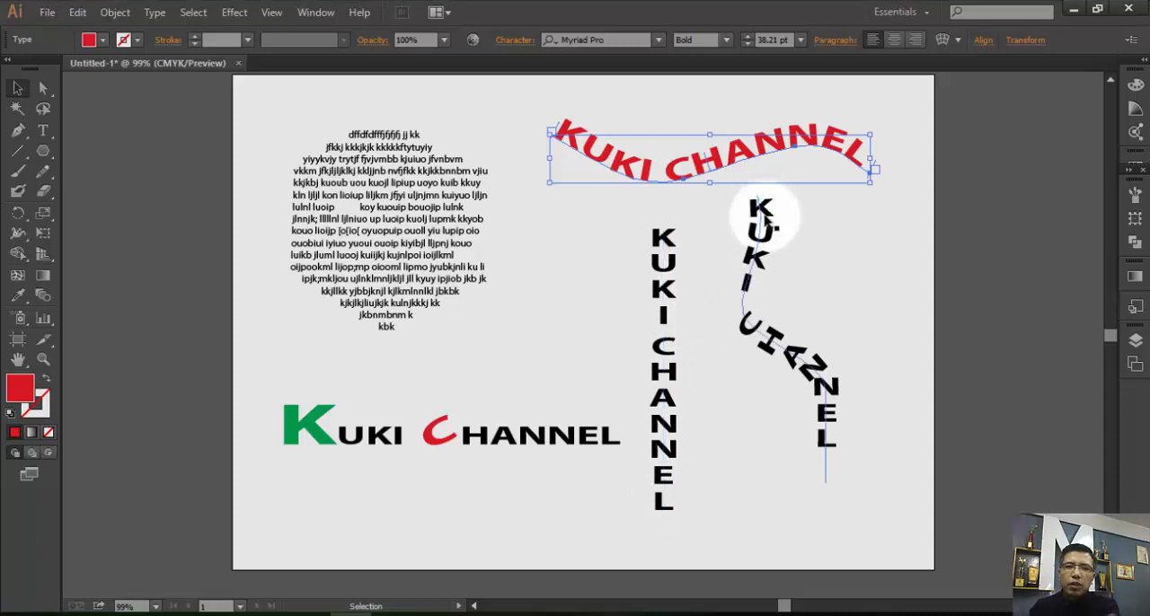
# Reshape the curved vertical KUKI CHANNEL path by moving its middle anchor to about X 726.74, Y 258.78 pt and bending the lower segment.
pyautogui.click(760, 207)
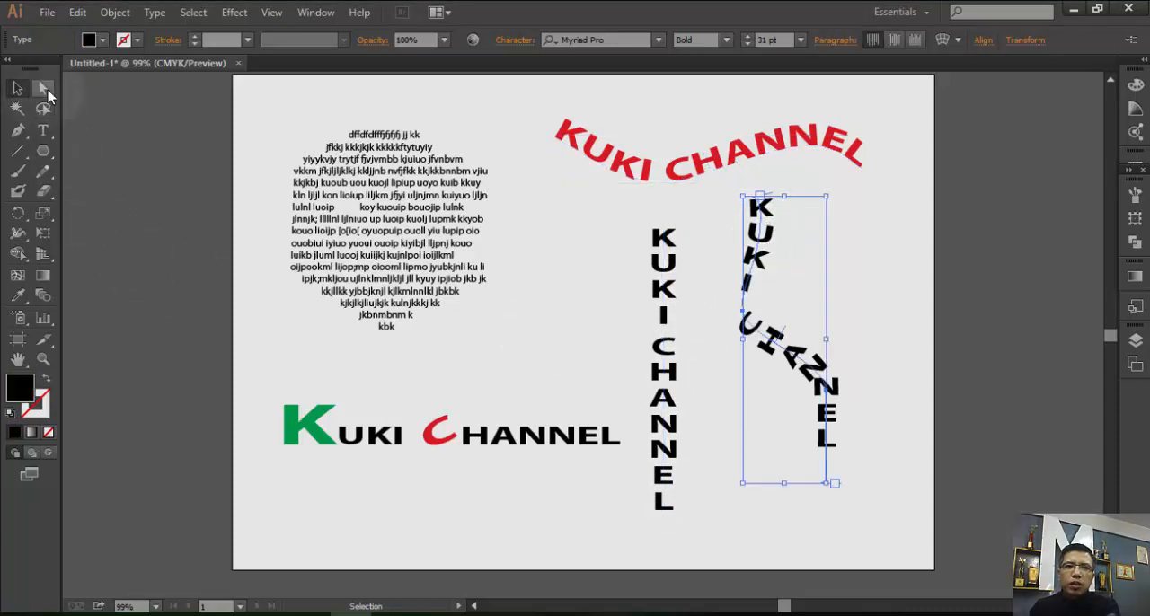
pyautogui.click(47, 92)
pyautogui.moveTo(742, 311); pyautogui.dragTo(837, 286)
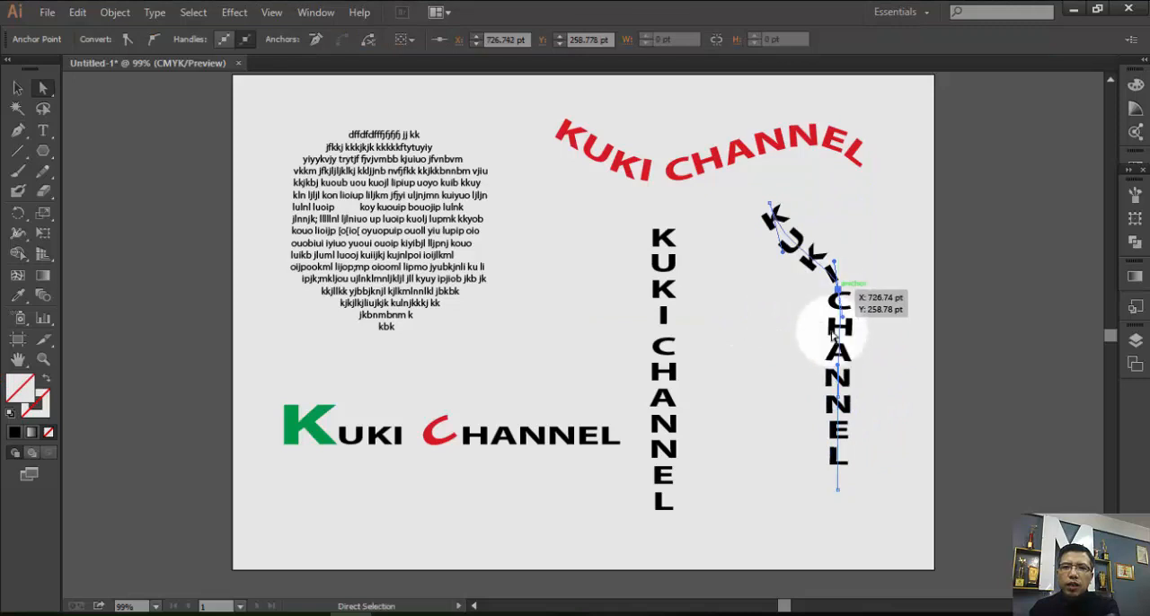
pyautogui.moveTo(837, 366); pyautogui.dragTo(821, 410)
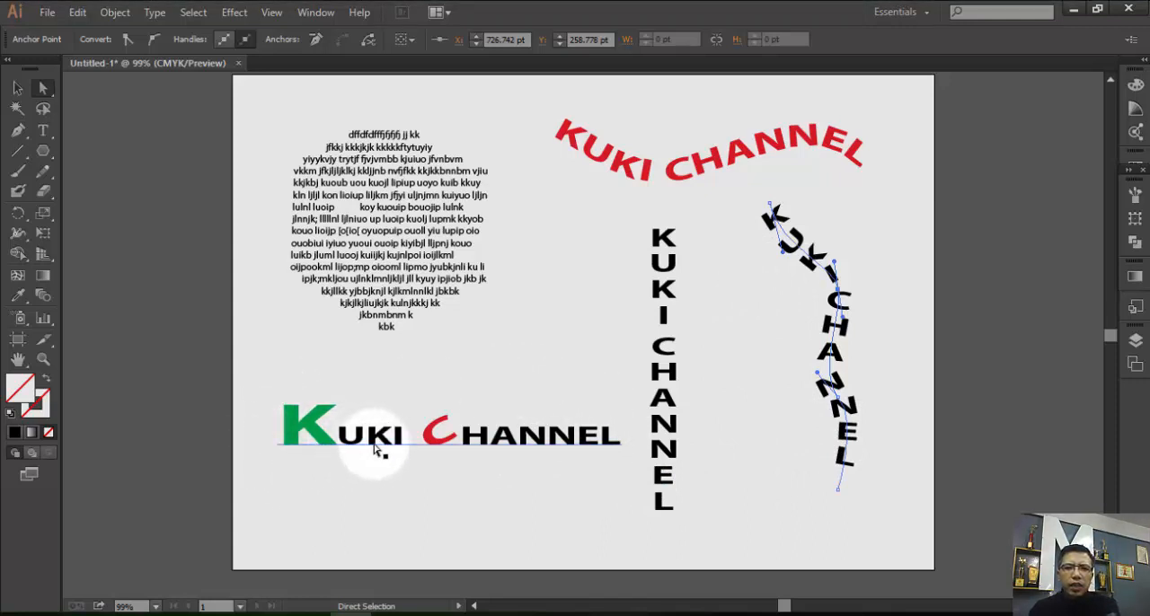
# Move the horizontal KUKI CHANNEL text with the green K slightly up on the artboard.
pyautogui.moveTo(333, 446)
pyautogui.mouseDown()
pyautogui.moveTo(321, 419)
pyautogui.moveTo(313, 442)
pyautogui.moveTo(334, 452)
pyautogui.moveTo(334, 484)
pyautogui.moveTo(334, 432)
pyautogui.mouseUp()
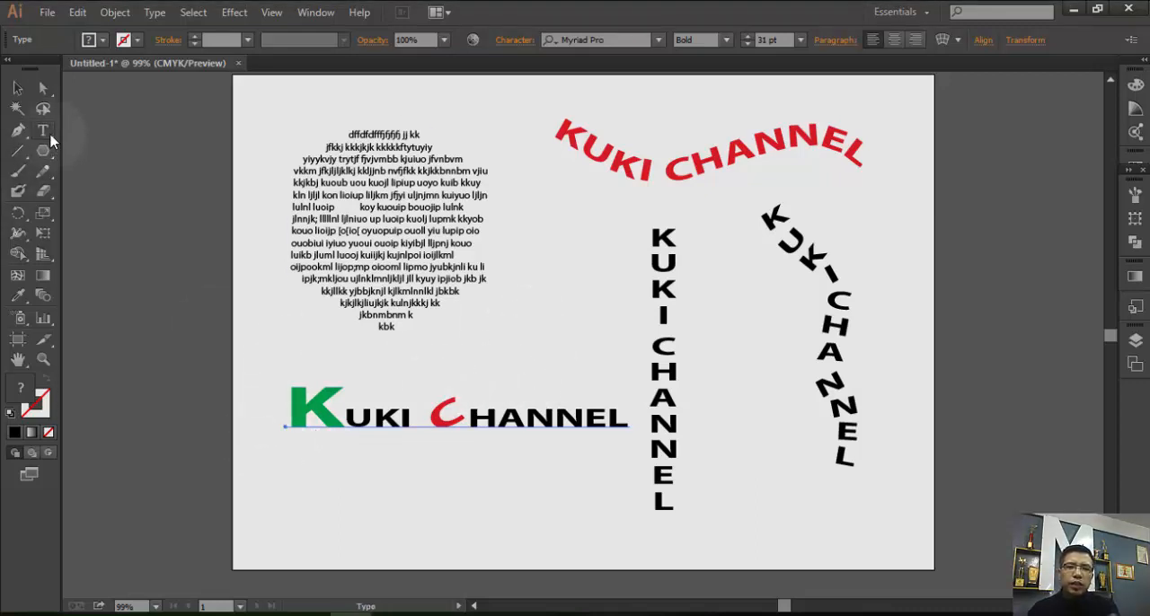
pyautogui.moveTo(44, 134); pyautogui.dragTo(86, 144)
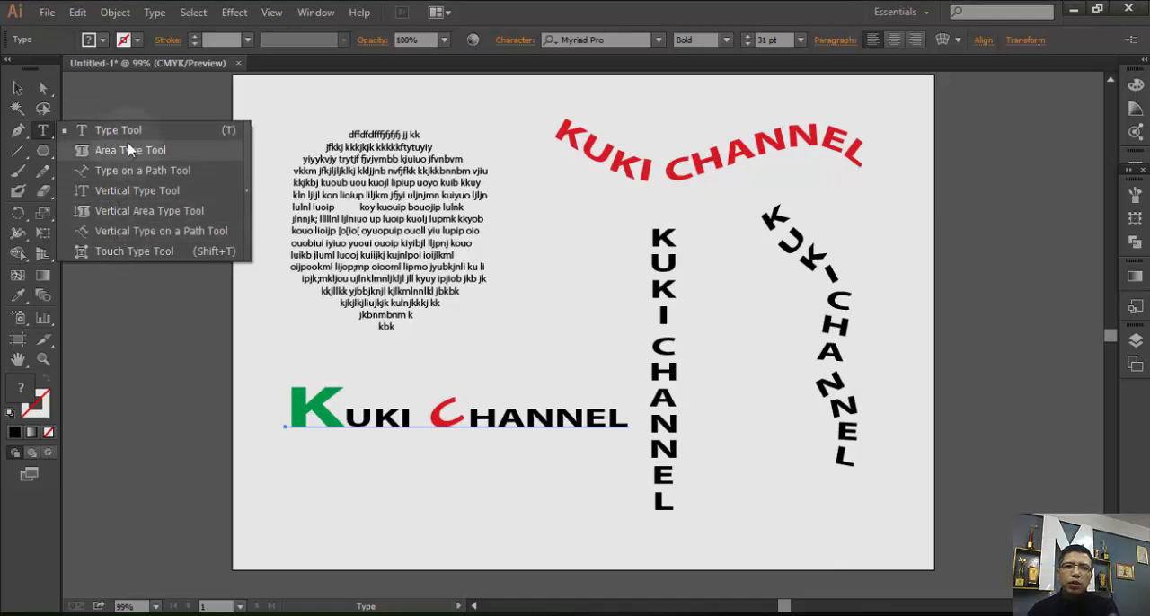
pyautogui.click(165, 239)
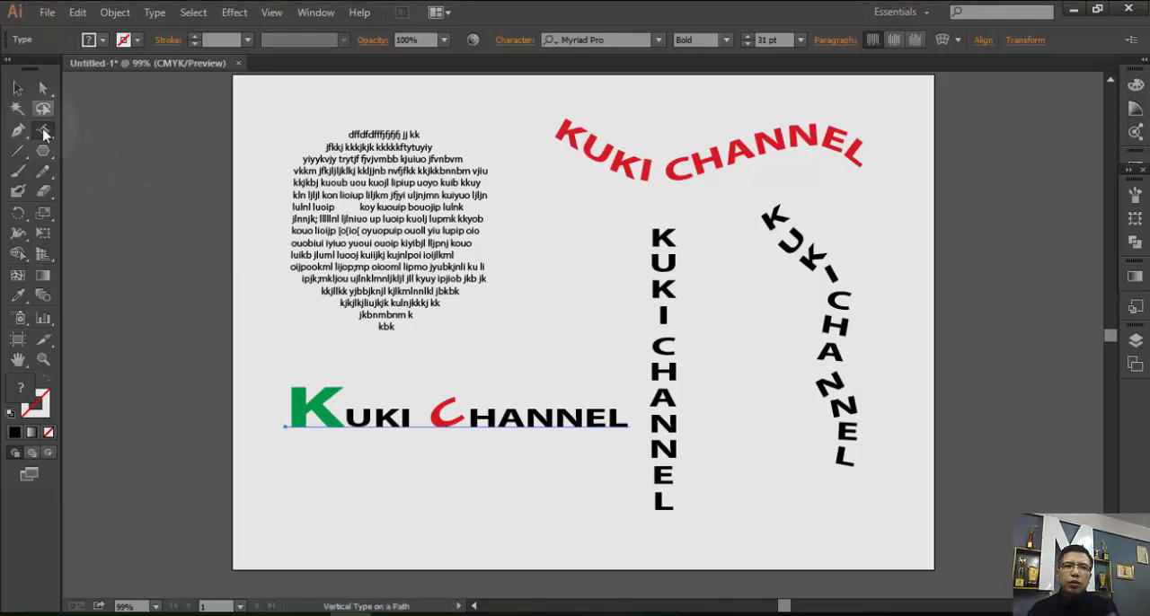
pyautogui.moveTo(44, 135); pyautogui.dragTo(99, 129)
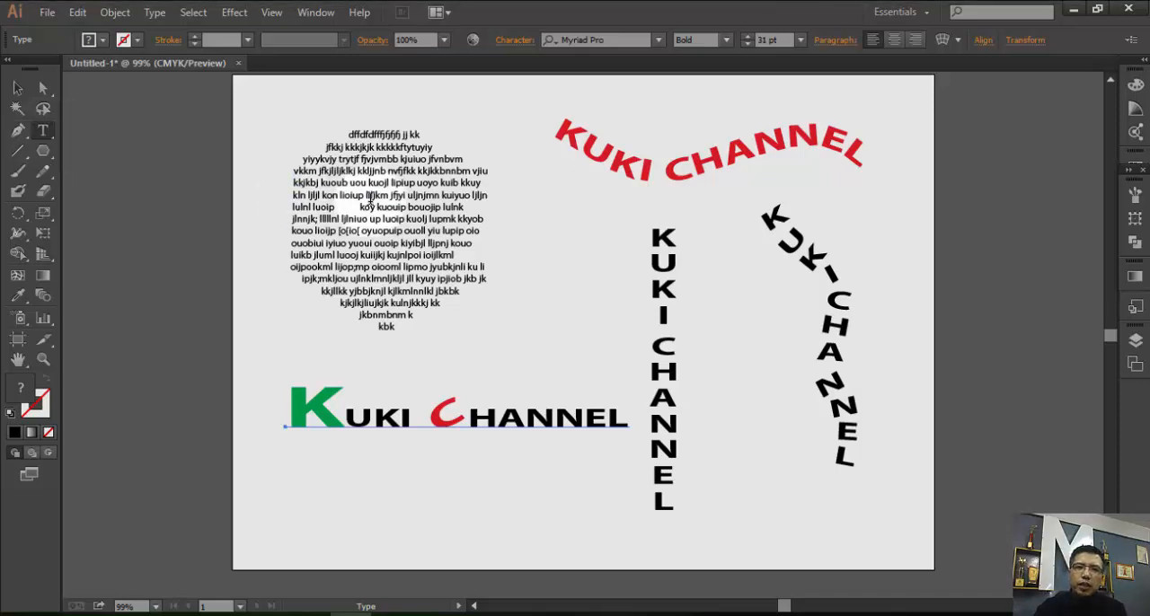
pyautogui.click(371, 206)
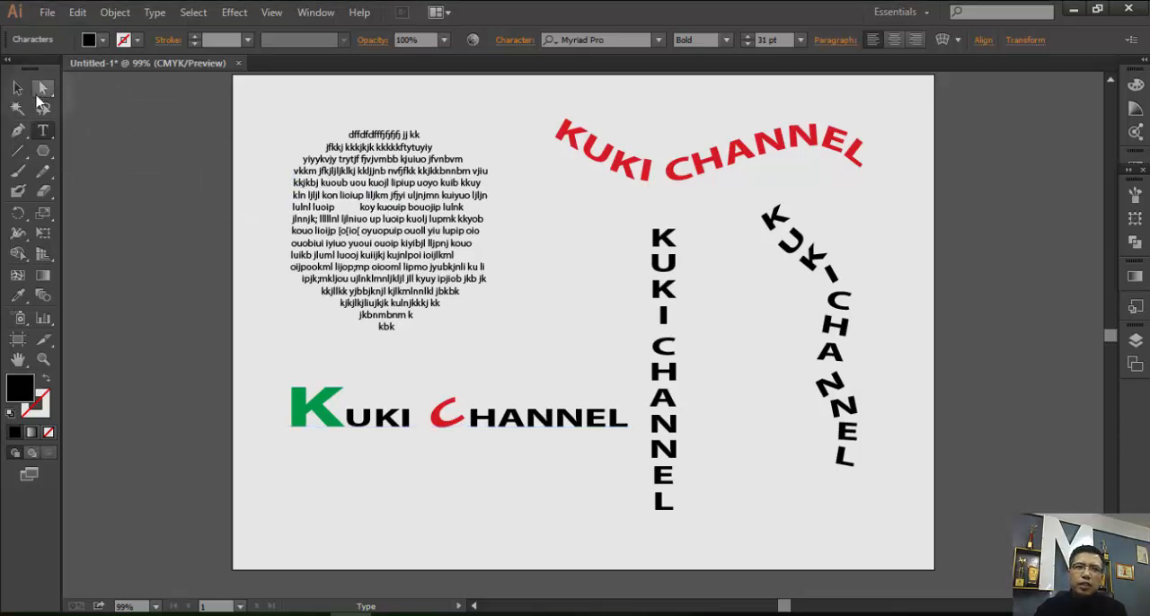
# Delete the hexagon-shaped area text block.
pyautogui.click(27, 93)
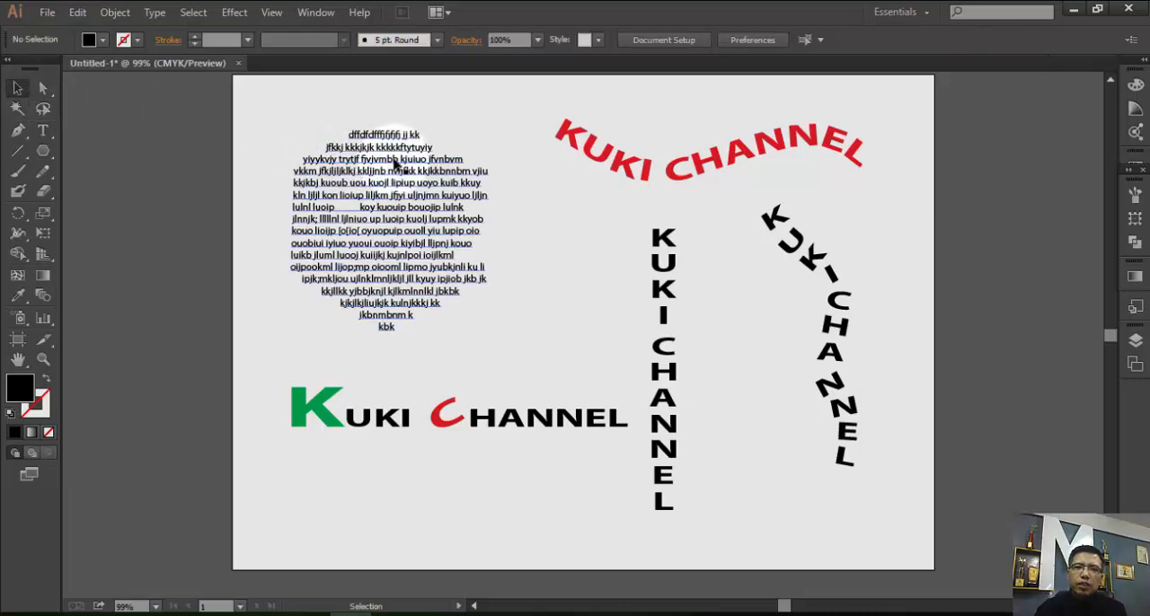
pyautogui.click(395, 158)
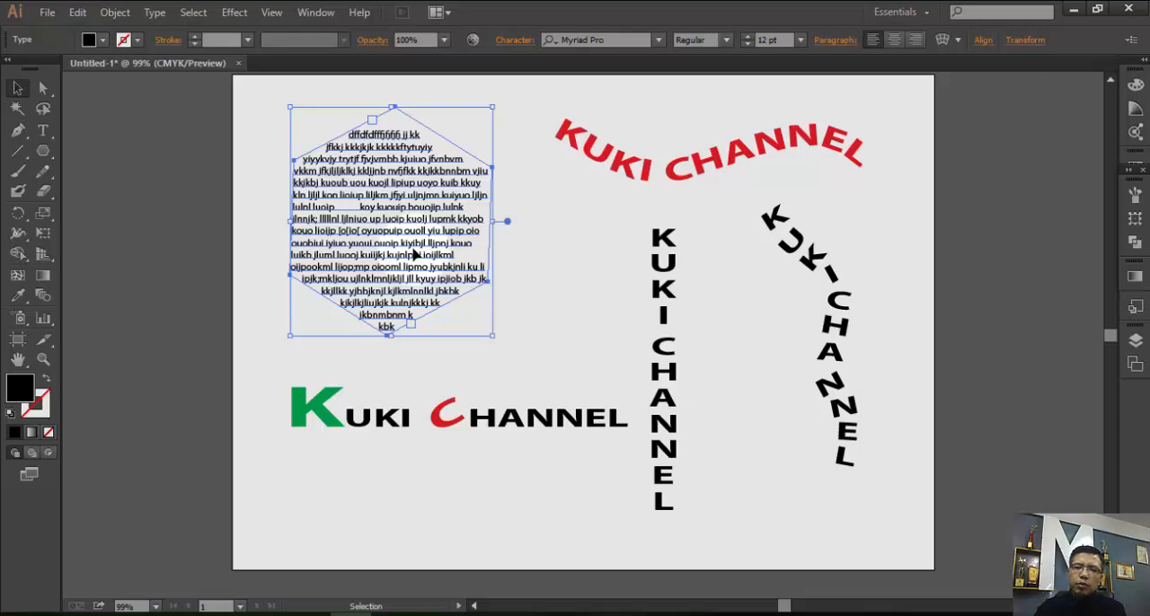
pyautogui.press('Delete')
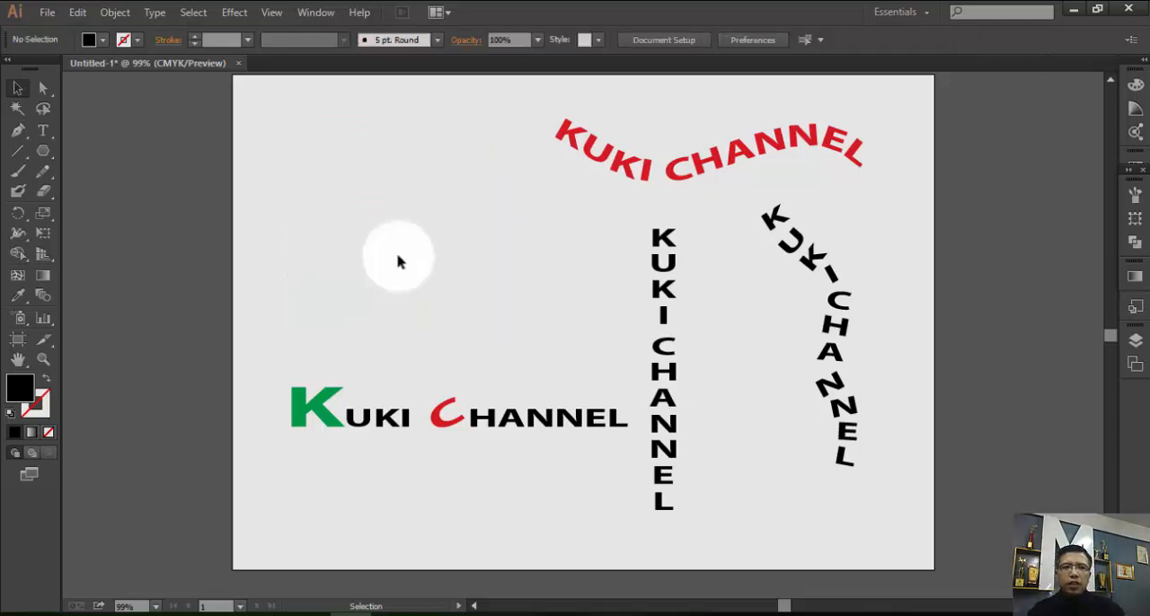
# Draw a large five-pointed star and place it fully on the artboard above the horizontal KUKI CHANNEL text.
pyautogui.click(48, 155)
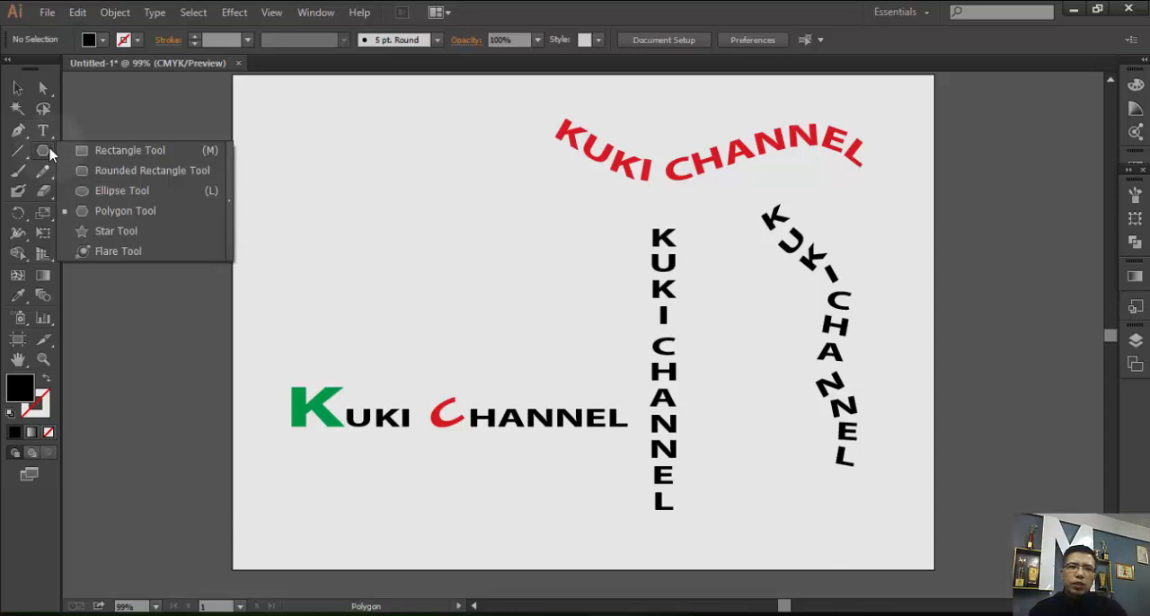
pyautogui.click(115, 231)
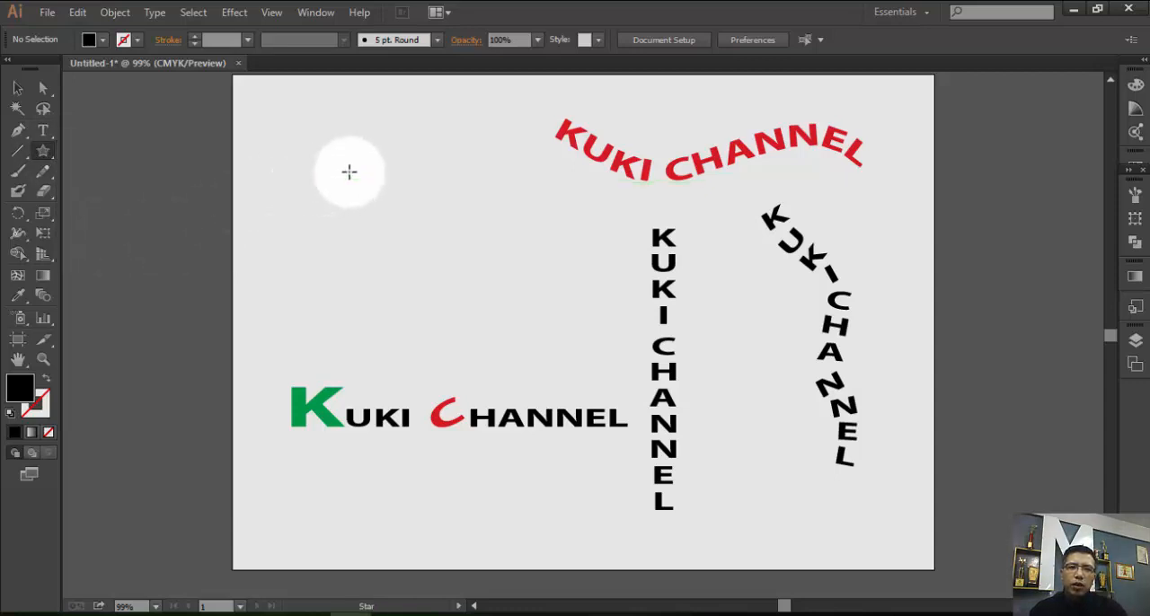
pyautogui.moveTo(348, 171); pyautogui.dragTo(436, 291)
pyautogui.press('v')
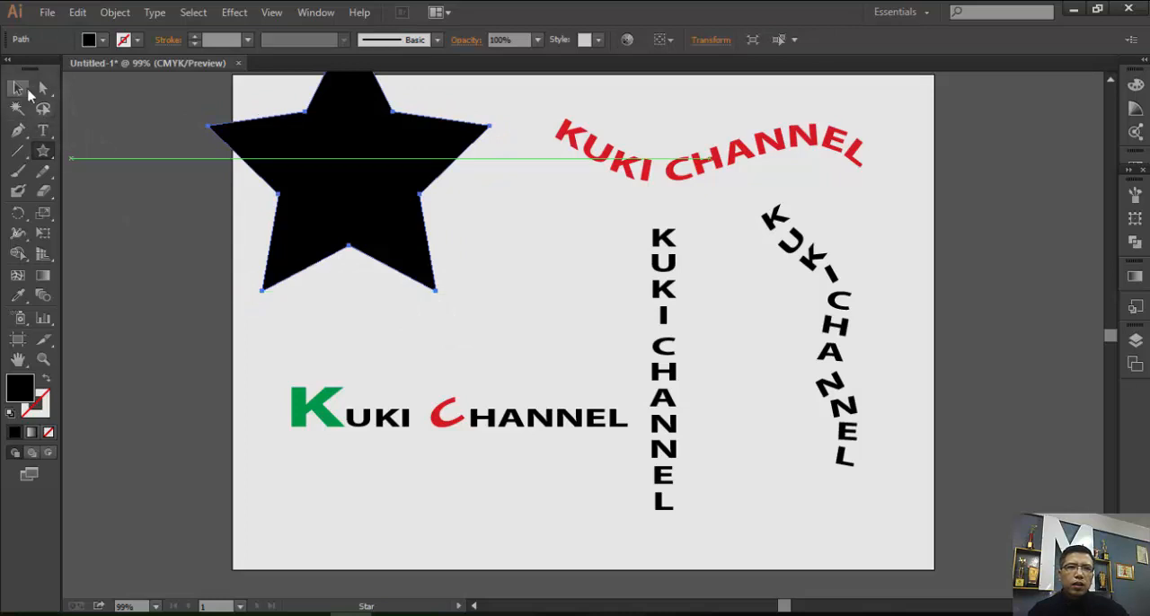
pyautogui.moveTo(331, 172); pyautogui.dragTo(367, 232)
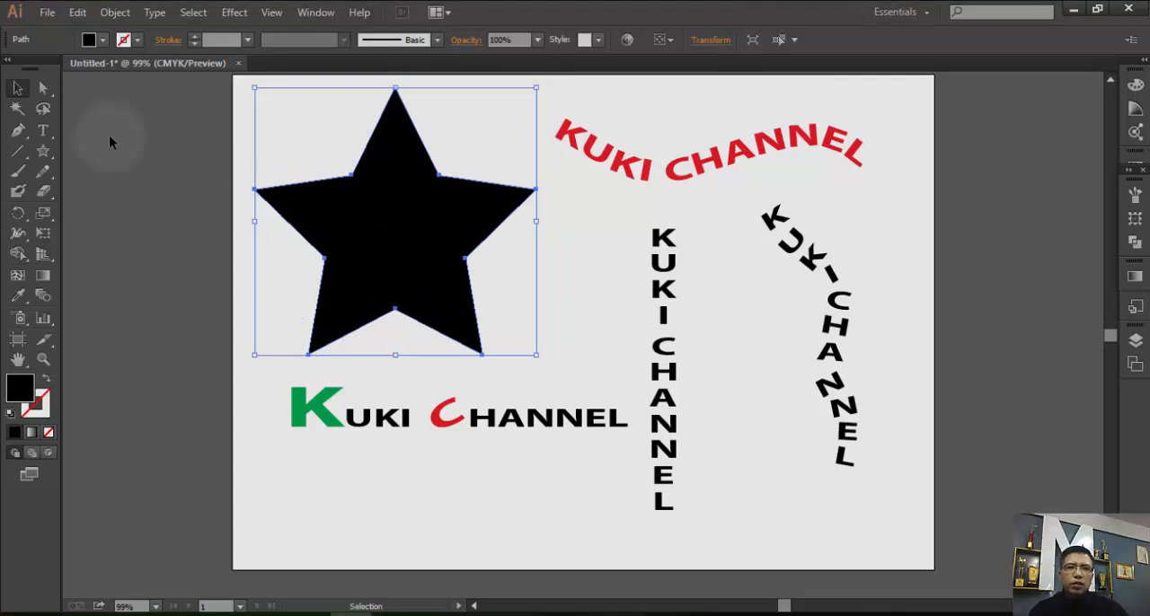
# Give the star no fill and a black stroke, then deselect it.
pyautogui.click(89, 40)
pyautogui.click(13, 69)
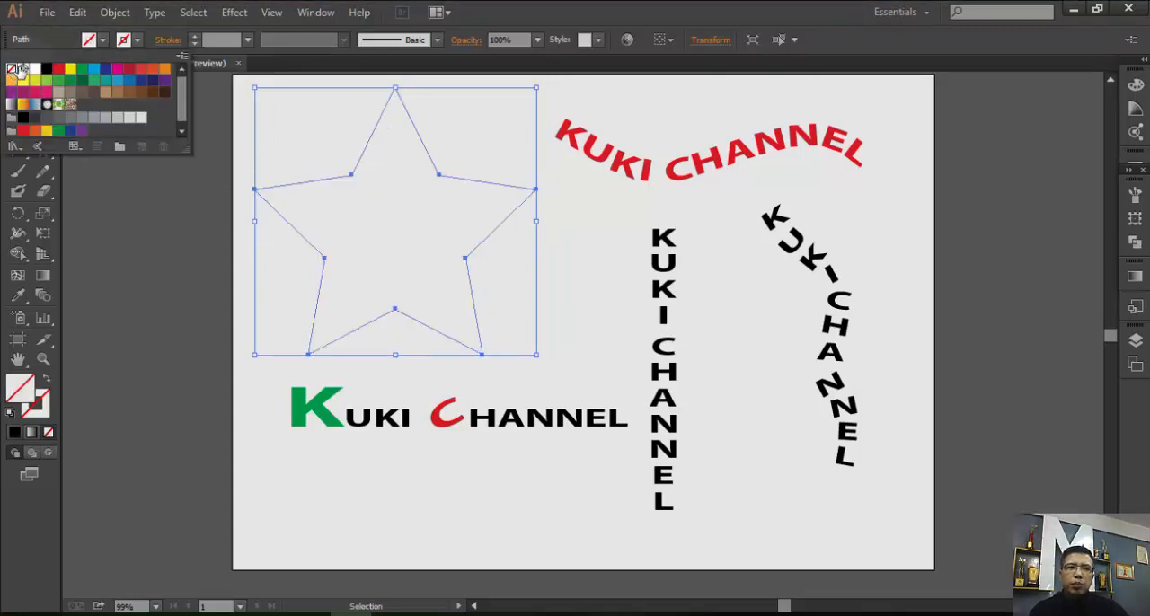
pyautogui.click(139, 39)
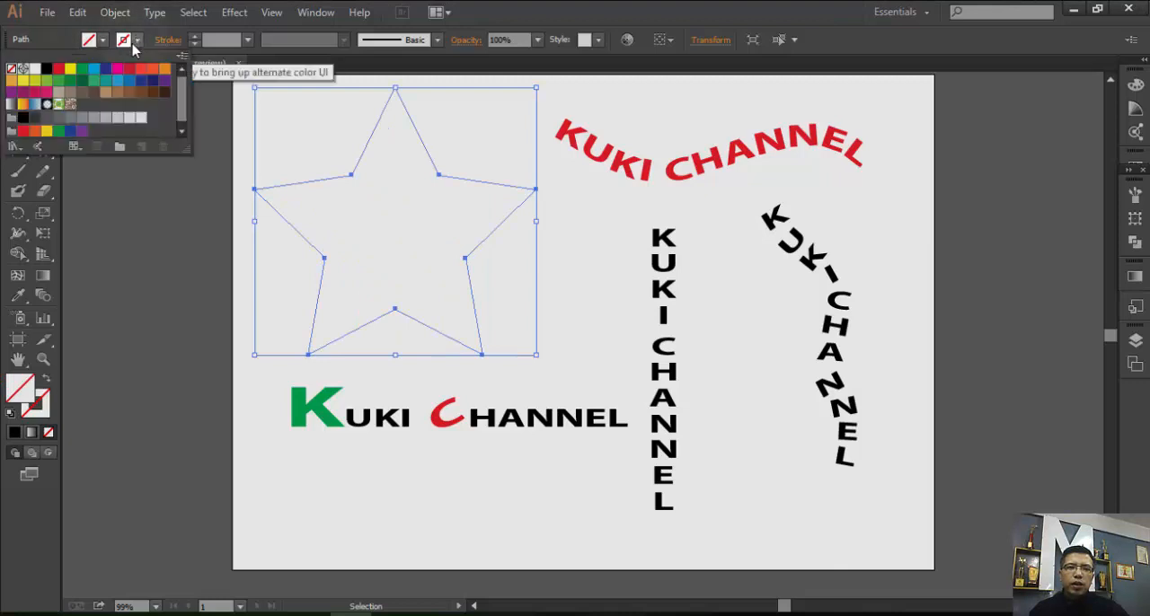
pyautogui.click(46, 72)
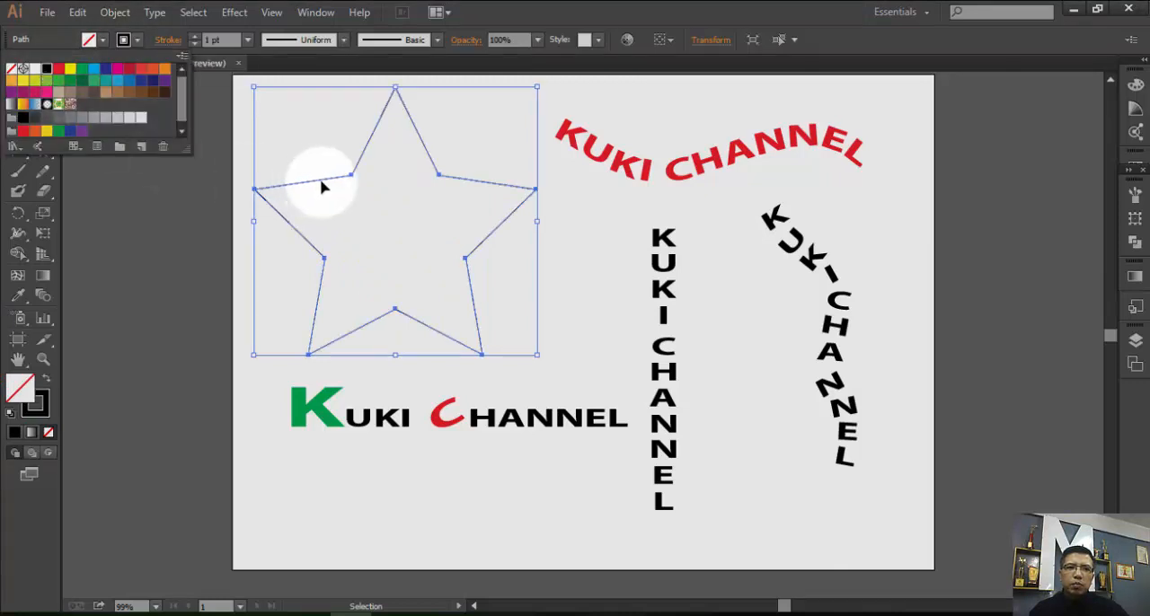
pyautogui.click(372, 194)
pyautogui.click(454, 147)
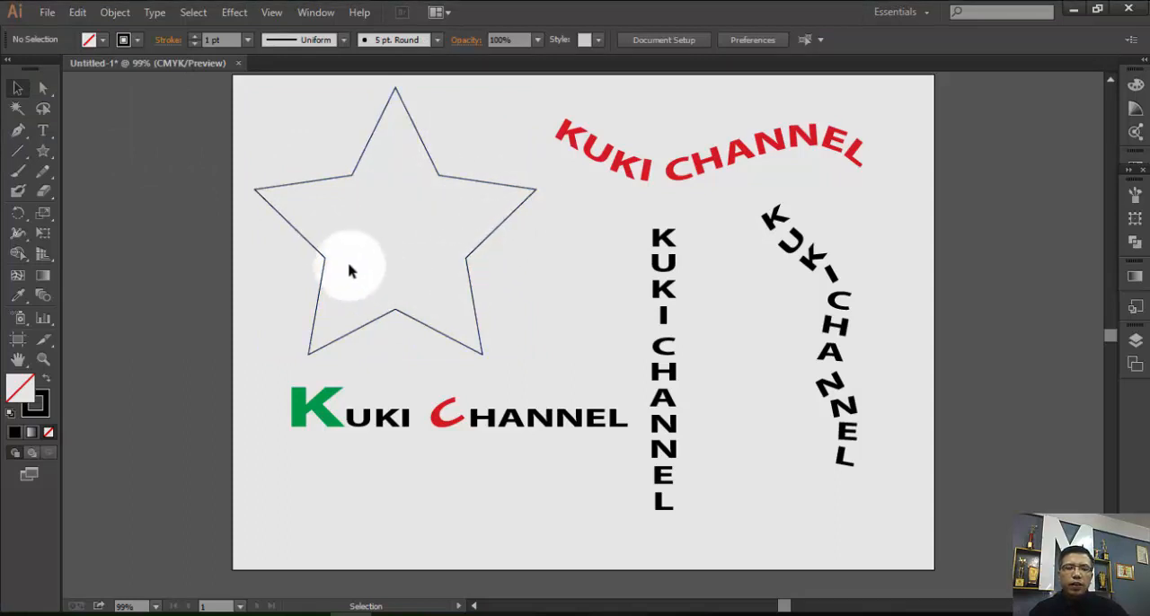
# Turn the star into a text area and enter the text "HGFHJ KFKDJDJ FGKJJG" inside it.
pyautogui.click(42, 130)
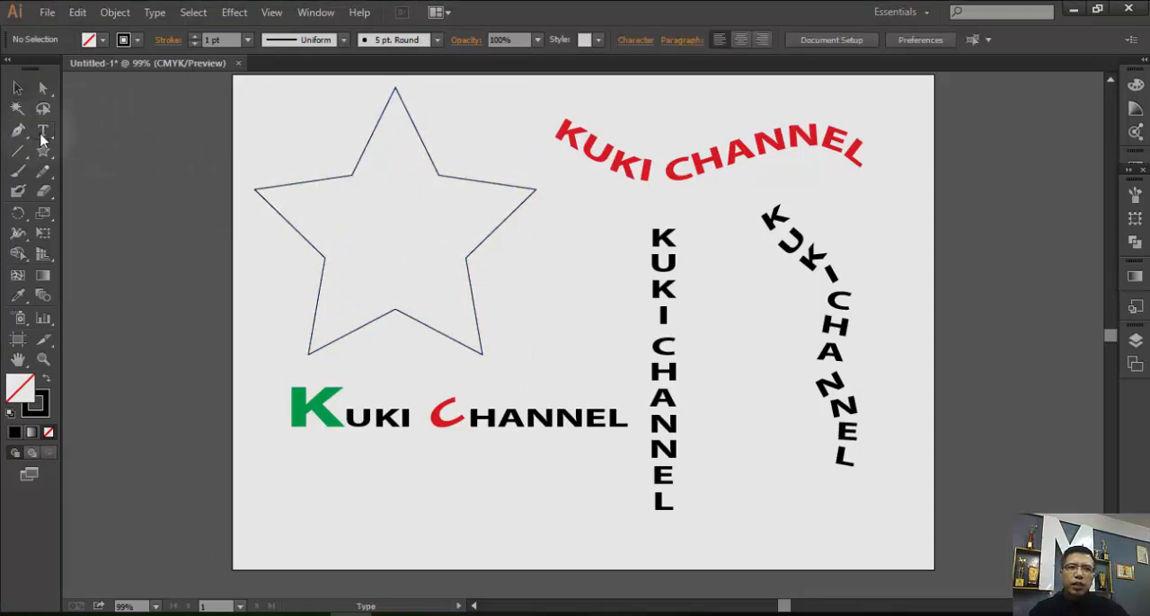
pyautogui.click(390, 113)
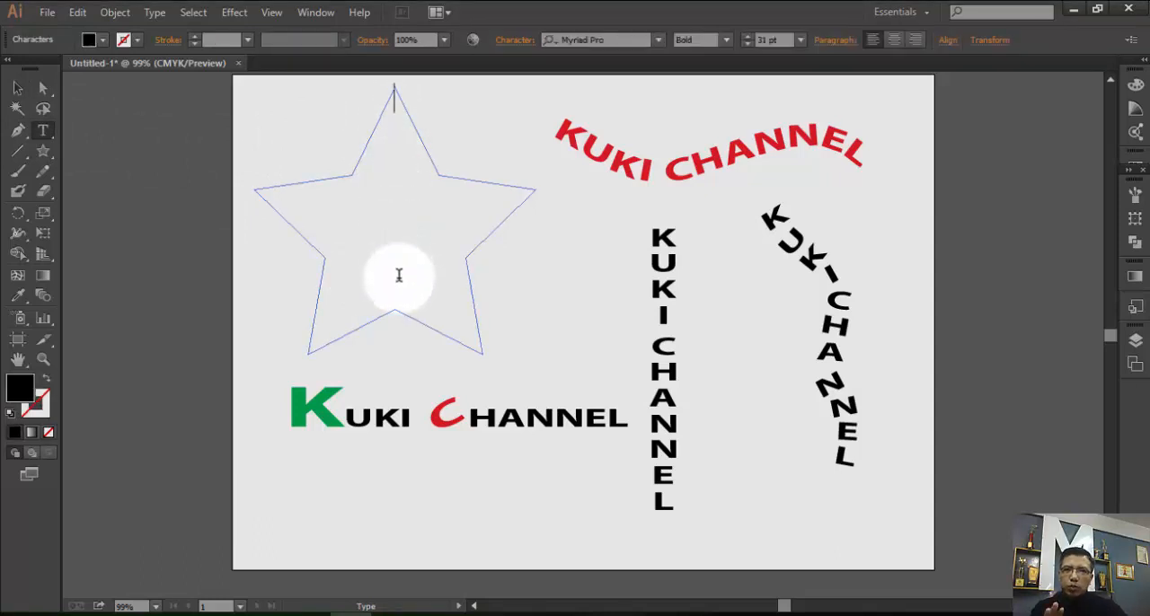
pyautogui.write('HGFH')
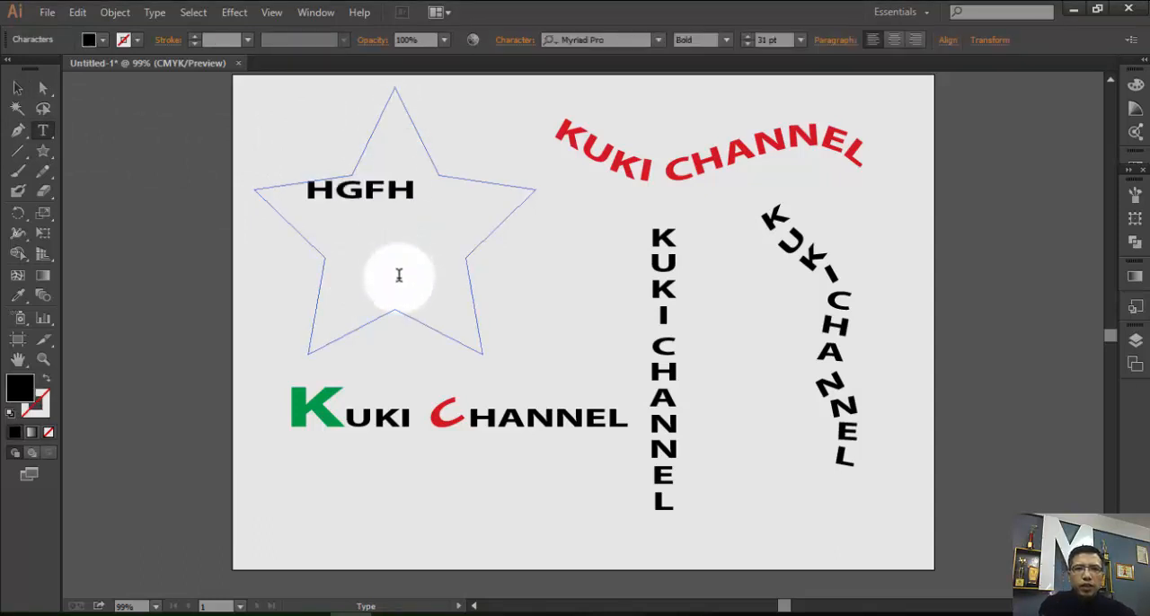
pyautogui.write('J KFKDJDJ')
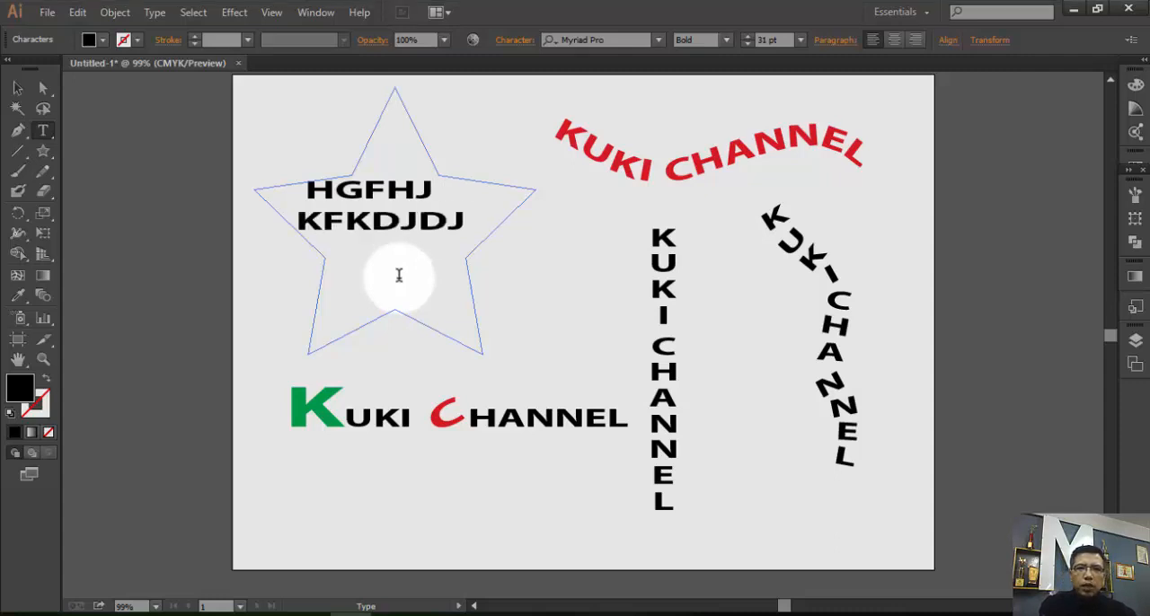
pyautogui.write(' FGKJJ G')
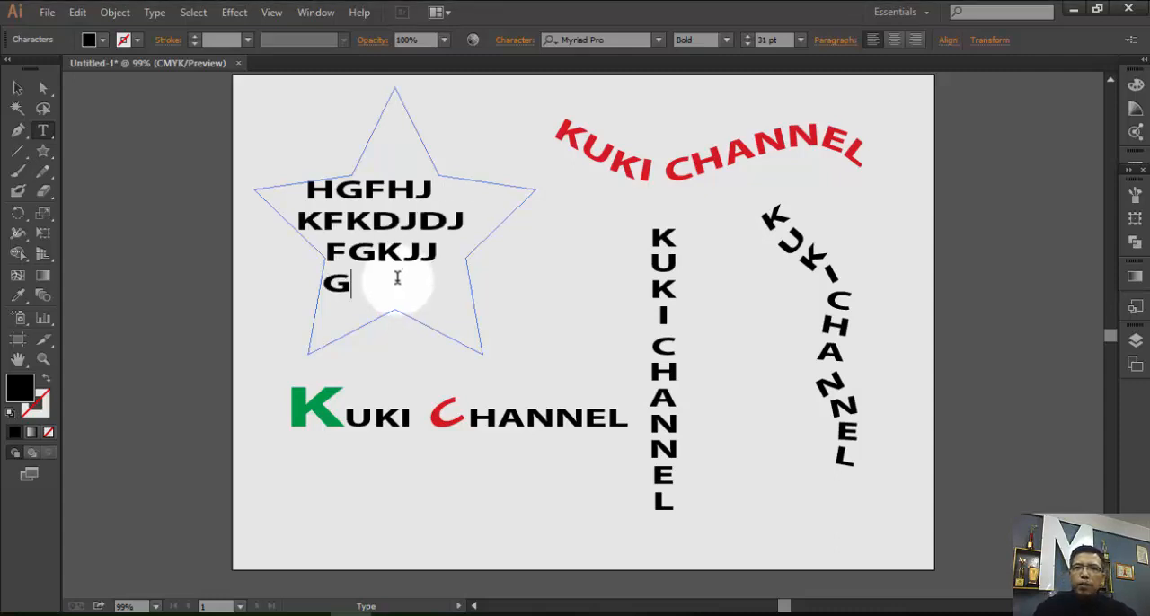
# Select all the text inside the star and set its font size to 12 pt.
pyautogui.moveTo(357, 280); pyautogui.dragTo(275, 185)
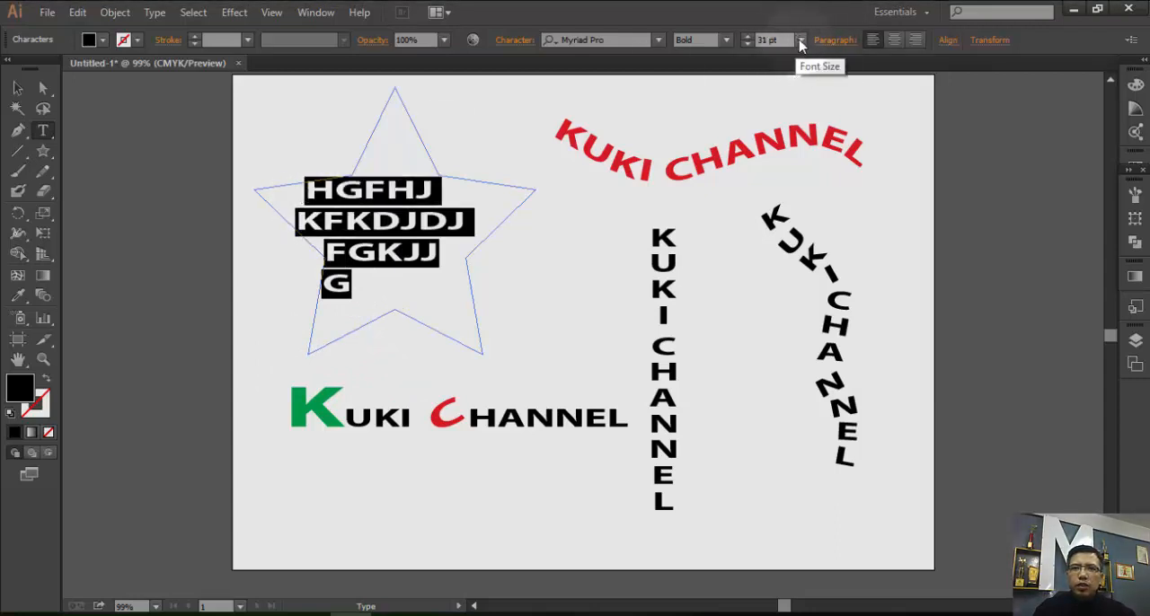
pyautogui.click(800, 40)
pyautogui.click(820, 193)
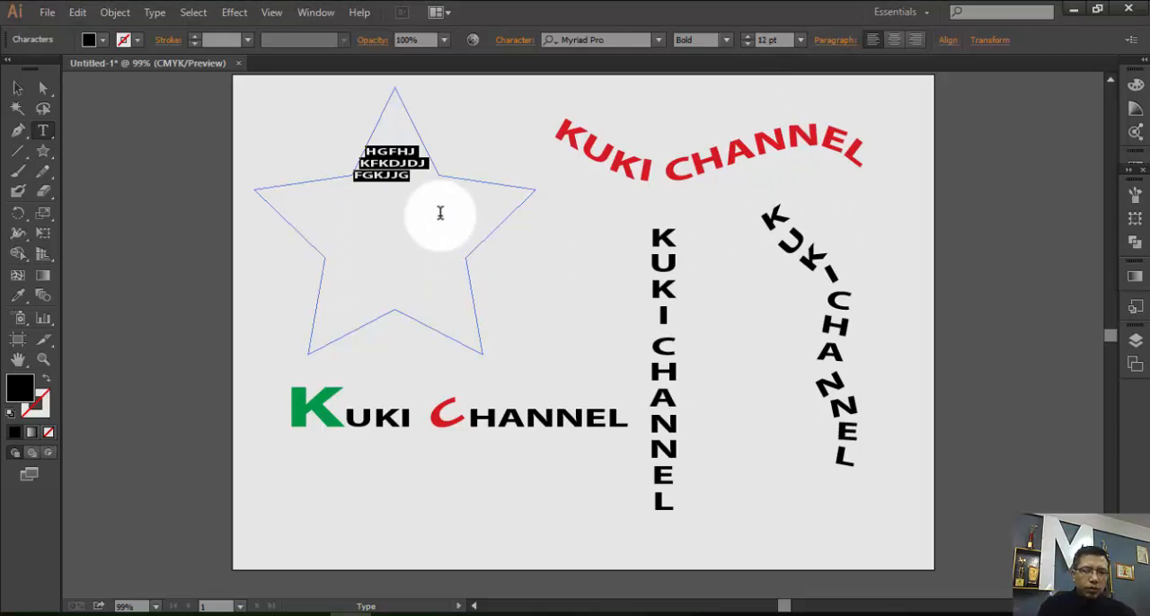
# Replace the selected text in the star with random uppercase filler, starting "KHORTH KTHJH KFUWT PEJJ" and ending "FGHF", down into its lower part.
pyautogui.write('KHOR')
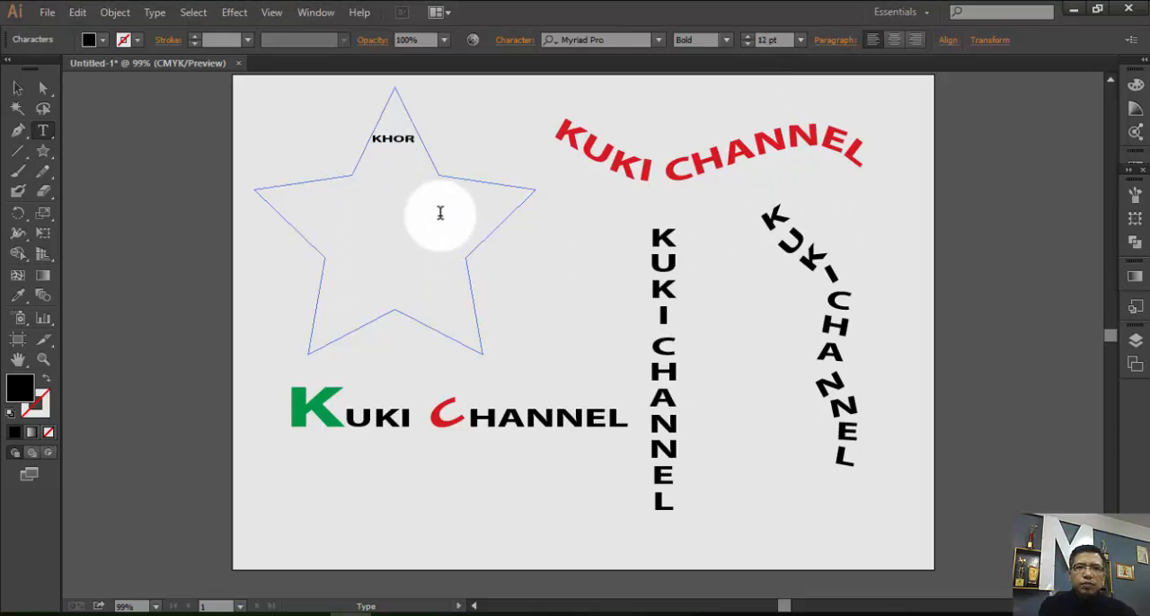
pyautogui.write('TH KTHJH KFU')
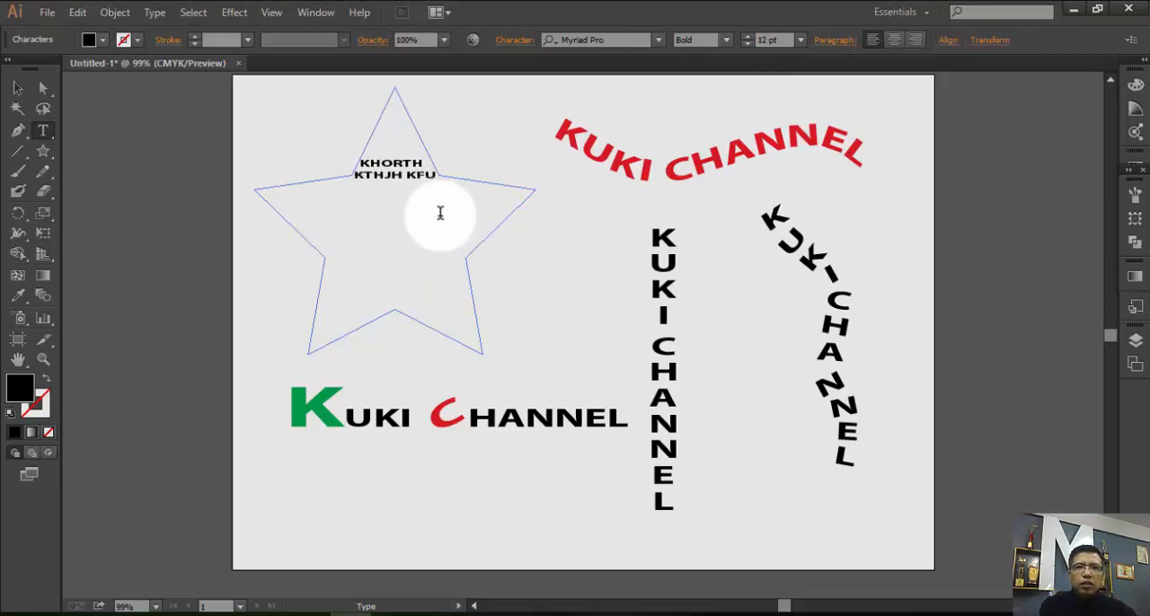
pyautogui.write('WT PEJJ')
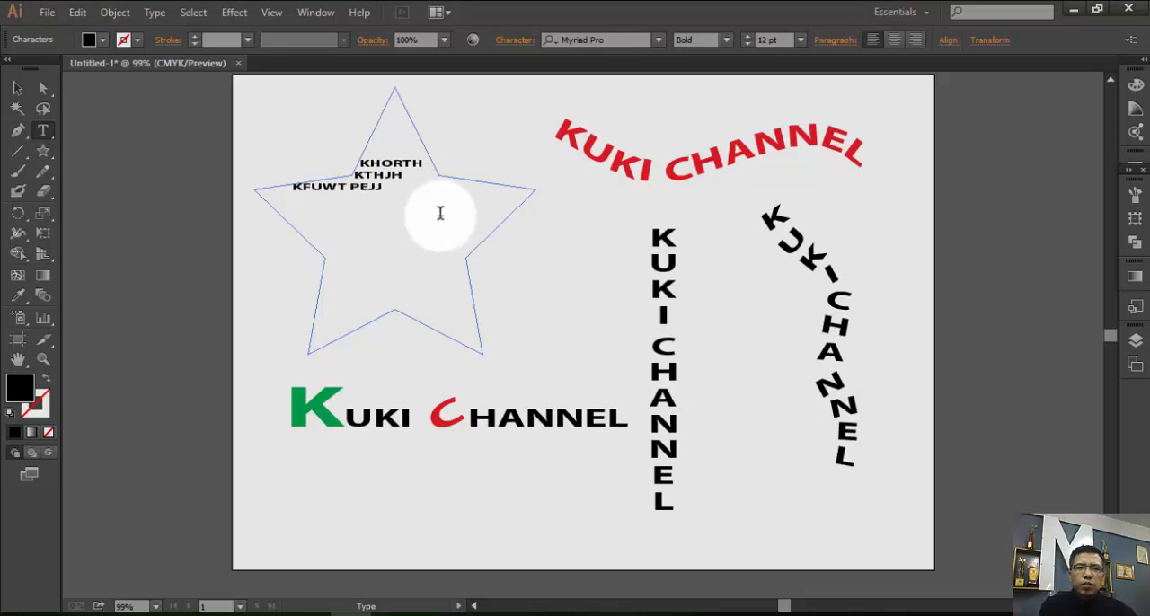
pyautogui.write(' SWEJKG LEWKJL GJOIJG GJOJEW DGJU PGJ EGJ')
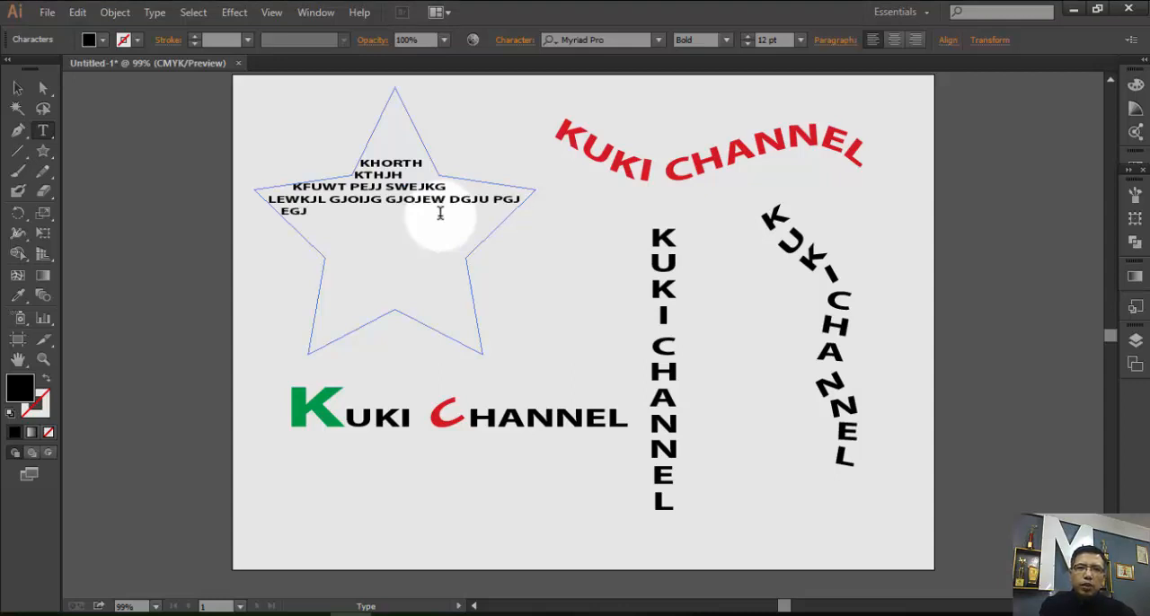
pyautogui.write("JG GJJGERKGERKGM RGJGOERMG'ER")
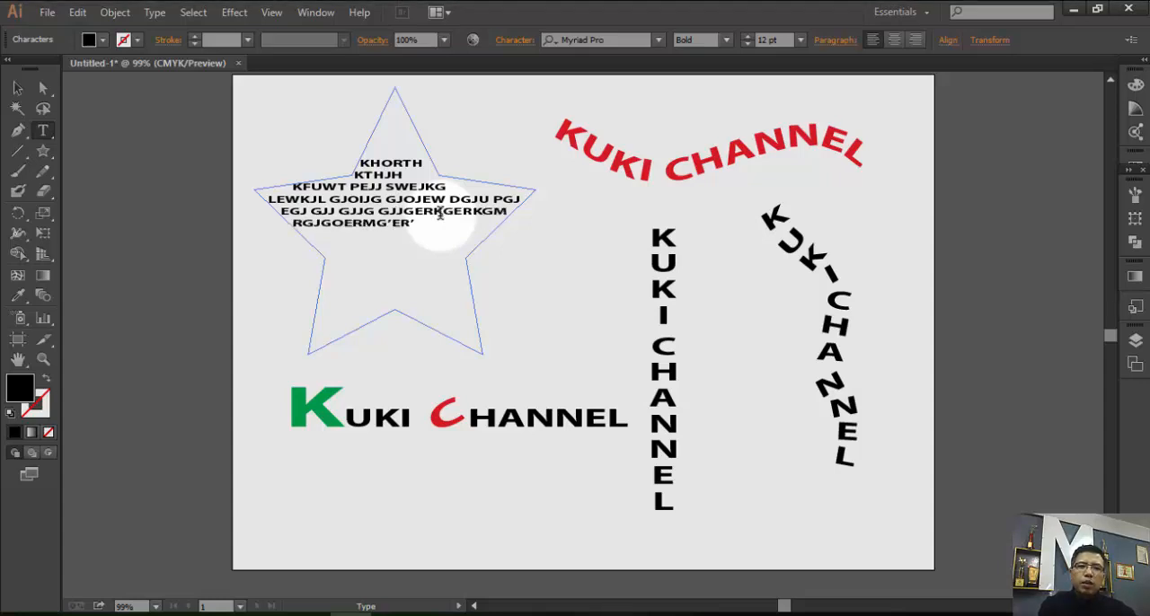
pyautogui.write('IPER,HGE REPOJKPER')
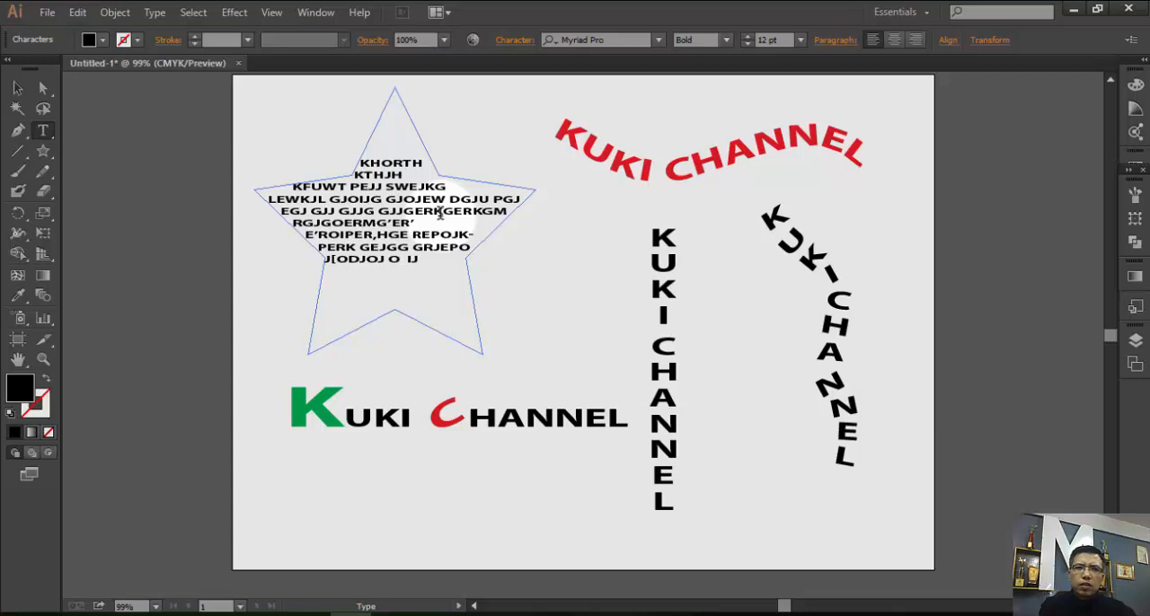
pyautogui.write('L KJ LOIOJ O OJ OO J OJO JOJ OJO OJIH IHKJJ L')
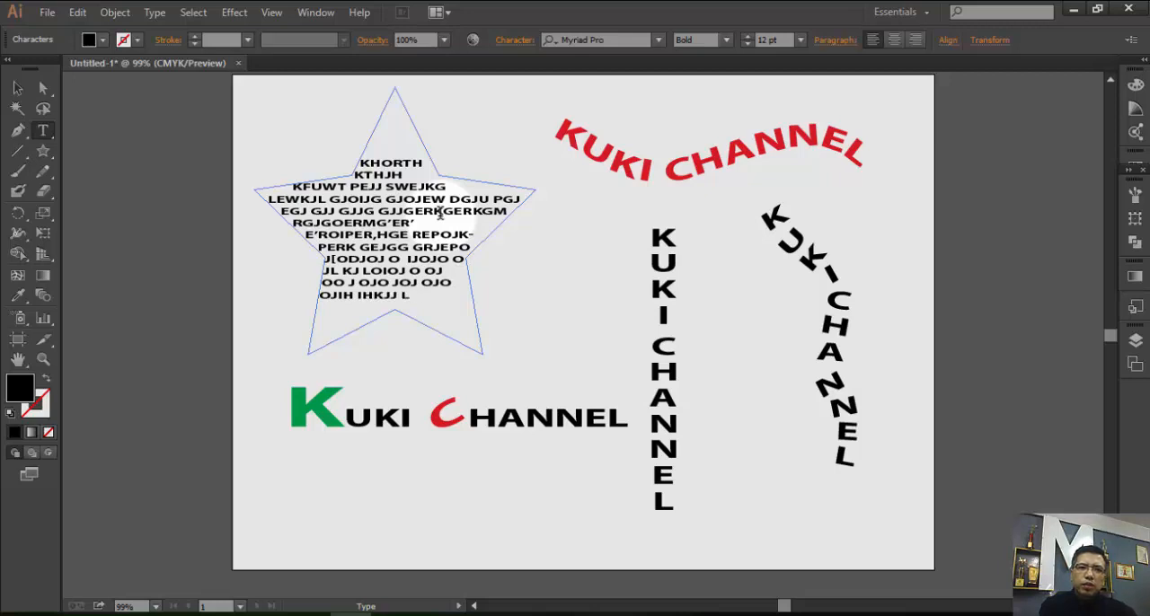
pyautogui.write('J JOOI IH')
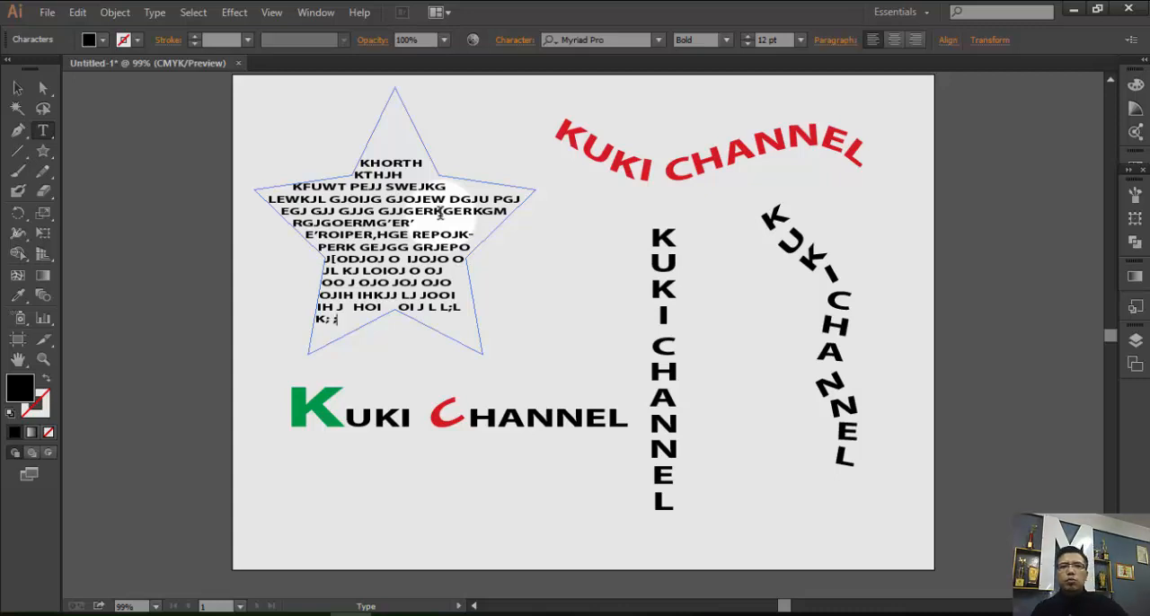
pyautogui.write('FGHF')
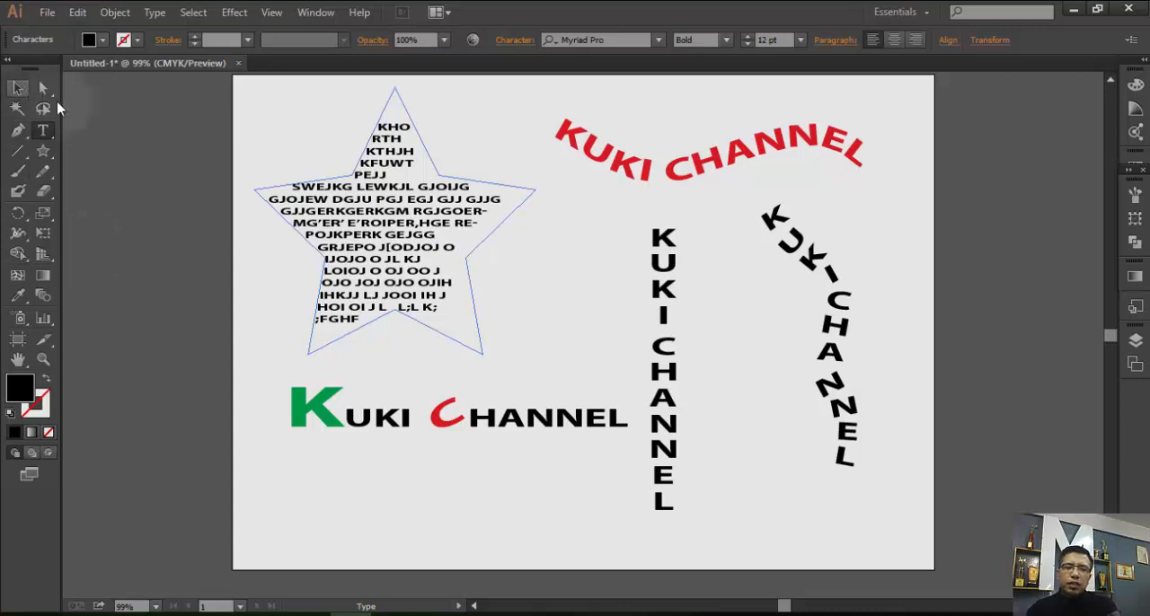
# Delete the star-shaped text area from the artboard.
pyautogui.click(17, 88)
pyautogui.click(402, 250)
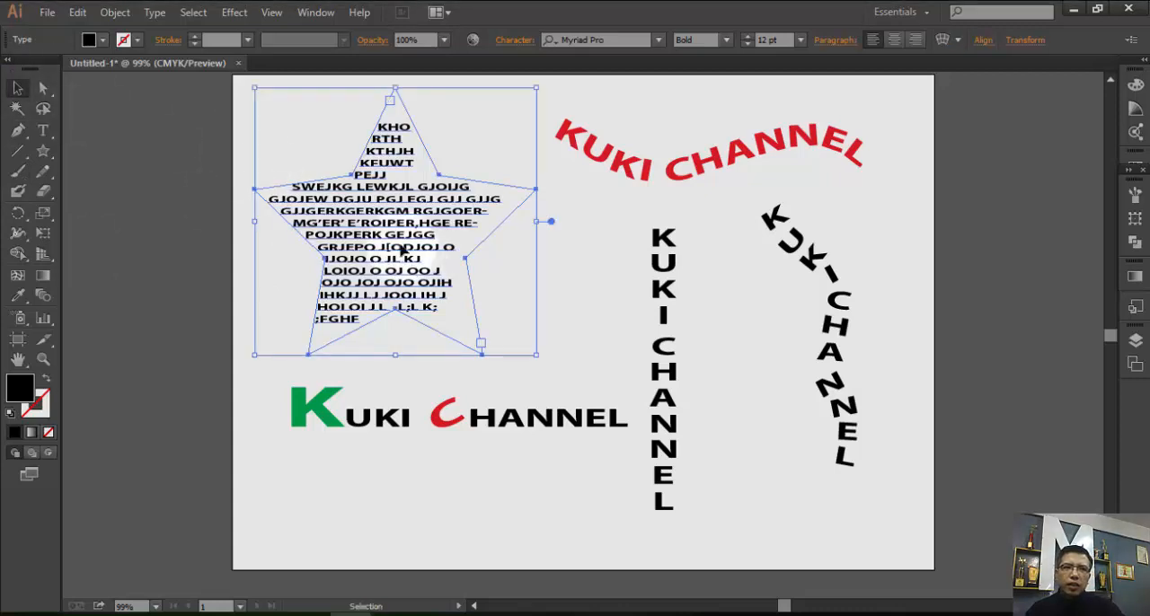
pyautogui.press('Delete')
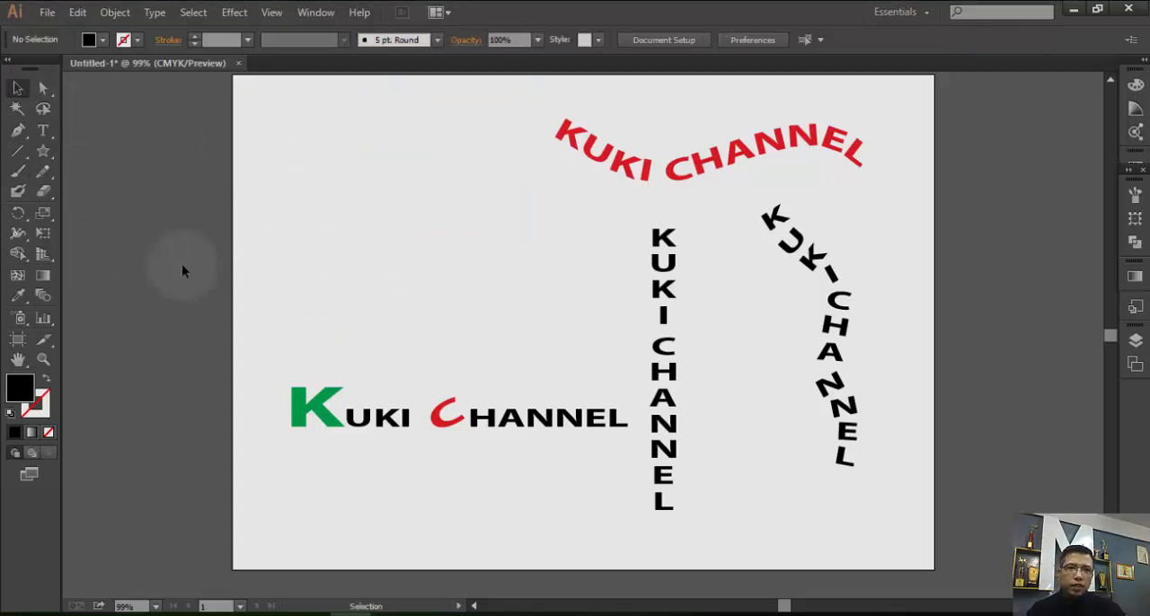
pyautogui.click(43, 150)
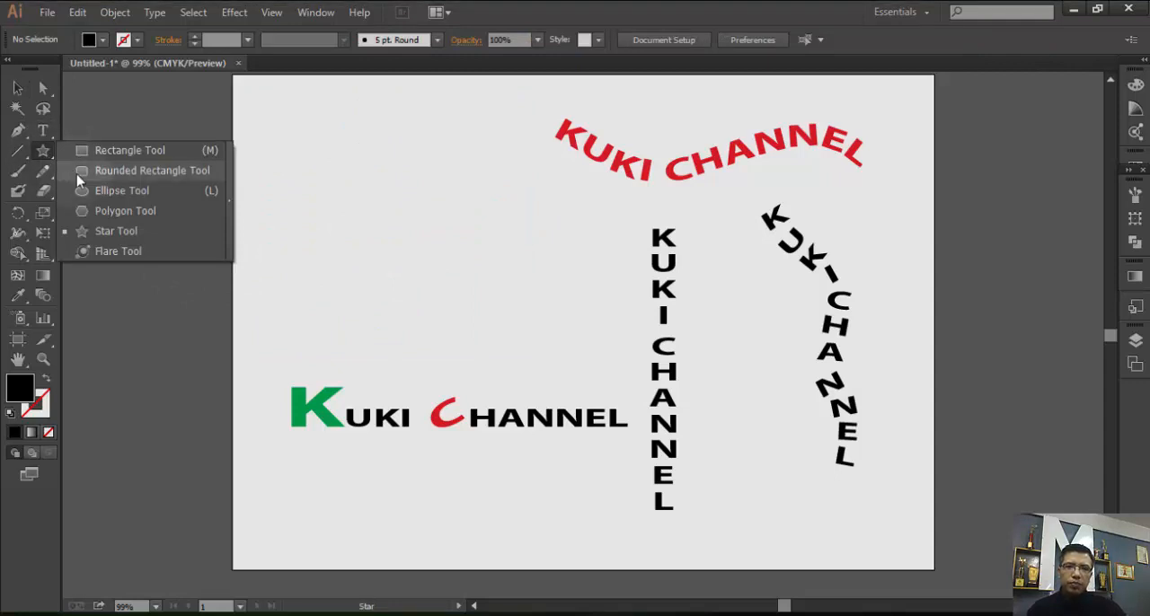
pyautogui.click(78, 173)
pyautogui.moveTo(306, 148); pyautogui.dragTo(451, 309)
pyautogui.hotkey('ctrl', 'z')
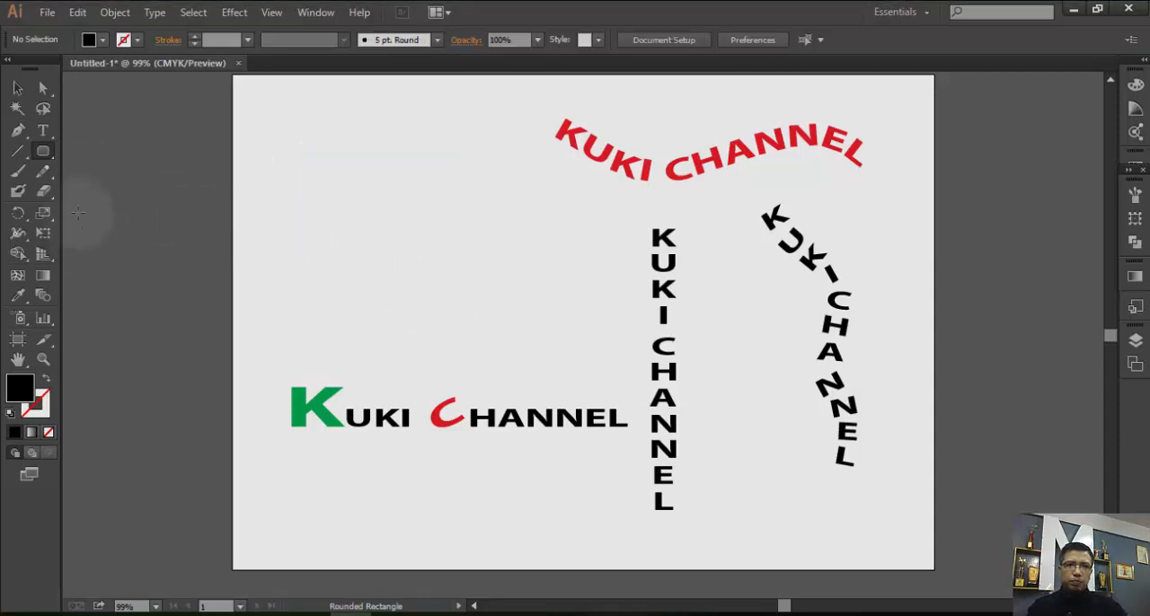
# Draw a large hexagon with the Polygon tool and place it fully on the artboard above the horizontal KUKI CHANNEL text.
pyautogui.click(42, 151)
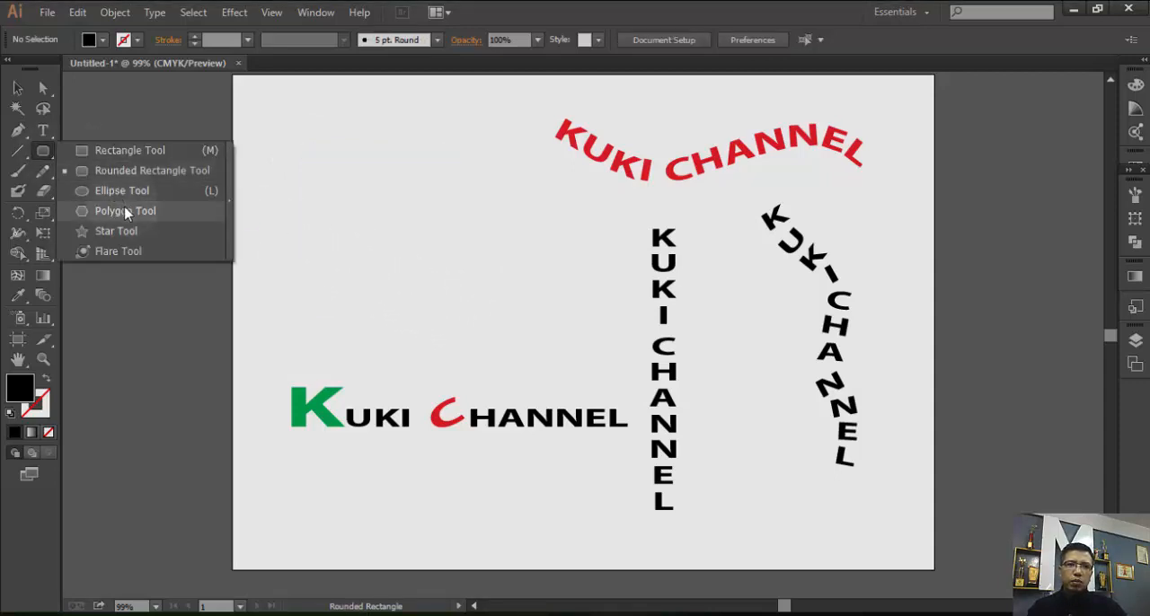
pyautogui.click(125, 211)
pyautogui.moveTo(311, 108); pyautogui.dragTo(392, 252)
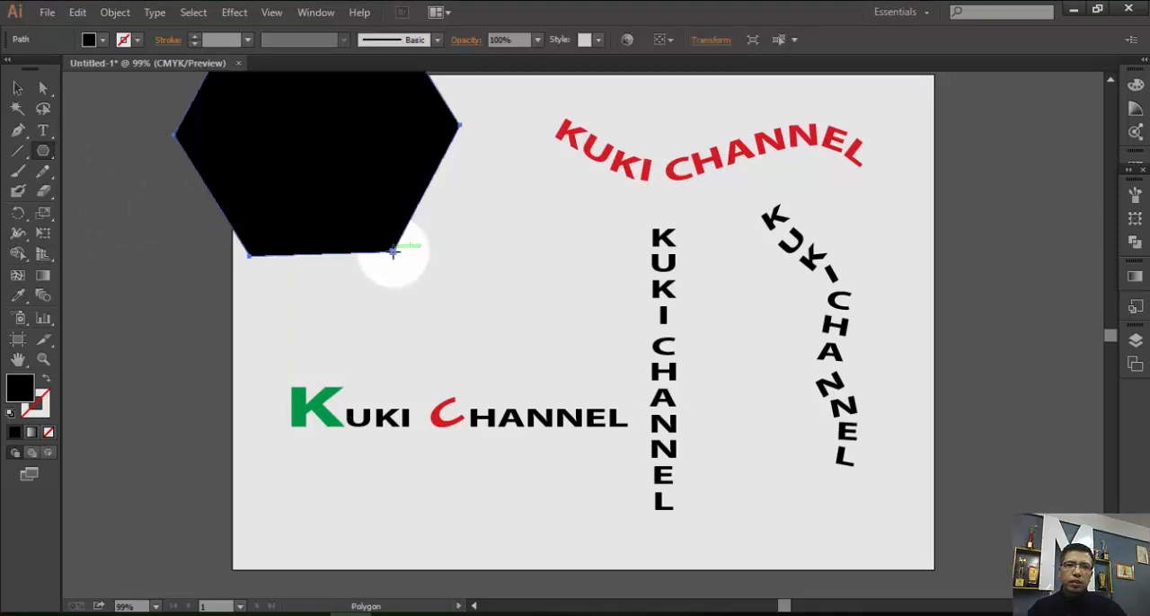
pyautogui.click(17, 87)
pyautogui.moveTo(272, 148); pyautogui.dragTo(343, 229)
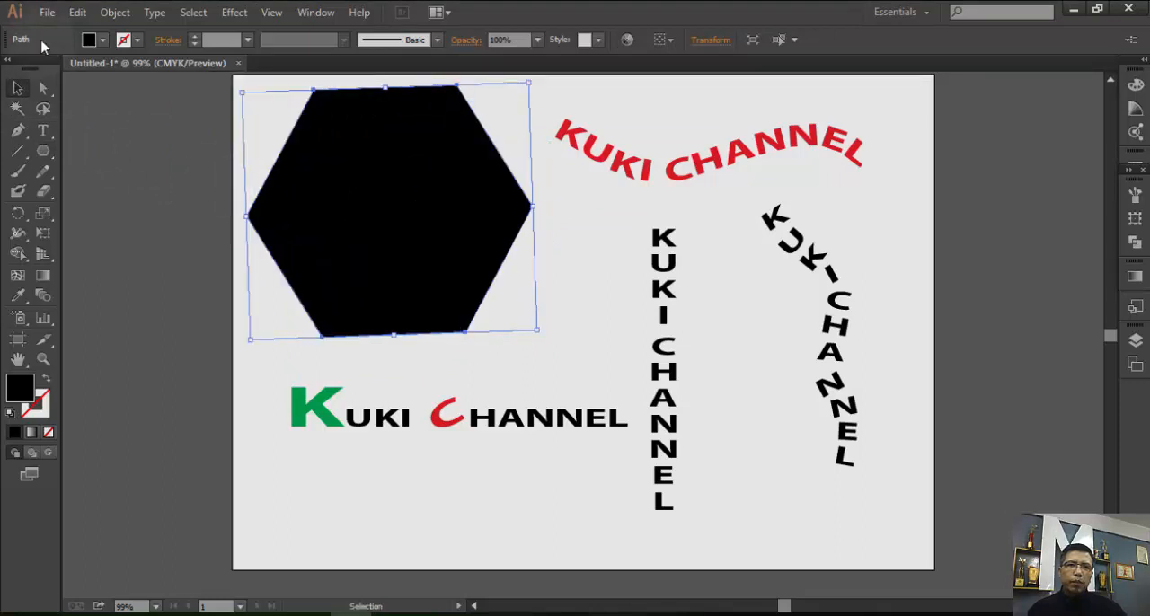
# Give the hexagon no fill and a black stroke.
pyautogui.click(102, 39)
pyautogui.click(11, 69)
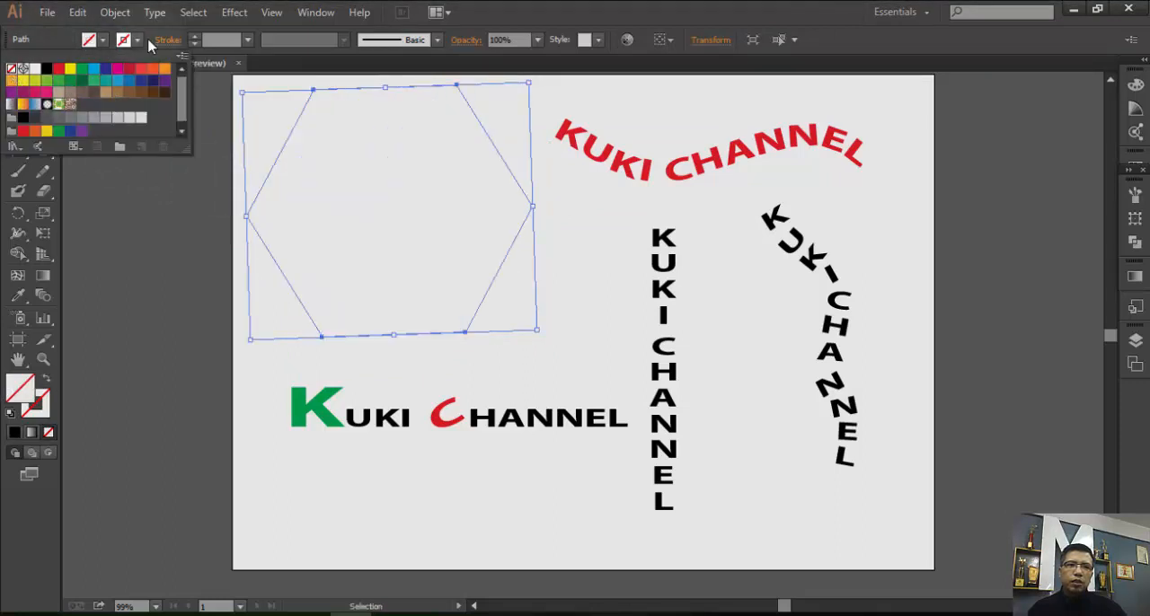
pyautogui.click(139, 41)
pyautogui.click(133, 45)
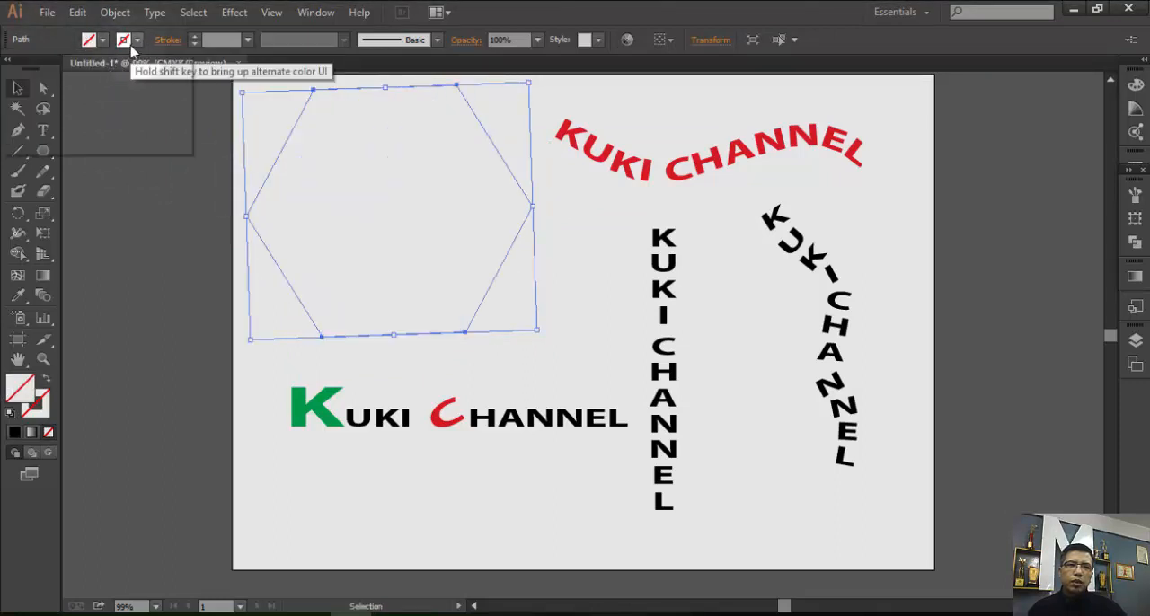
pyautogui.click(47, 68)
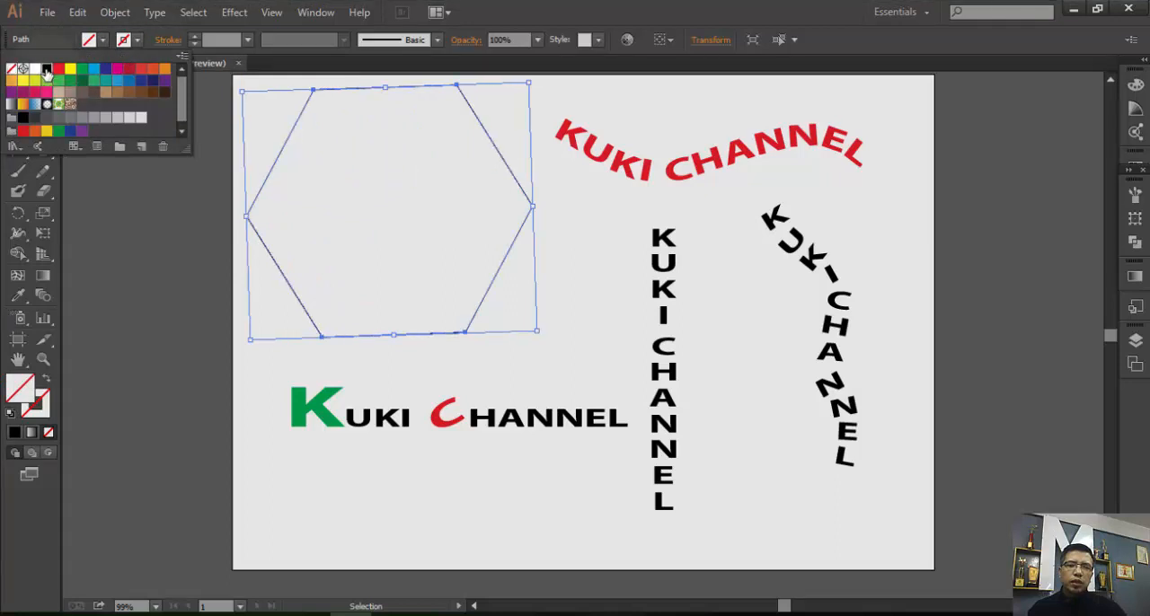
pyautogui.click(433, 167)
pyautogui.click(42, 130)
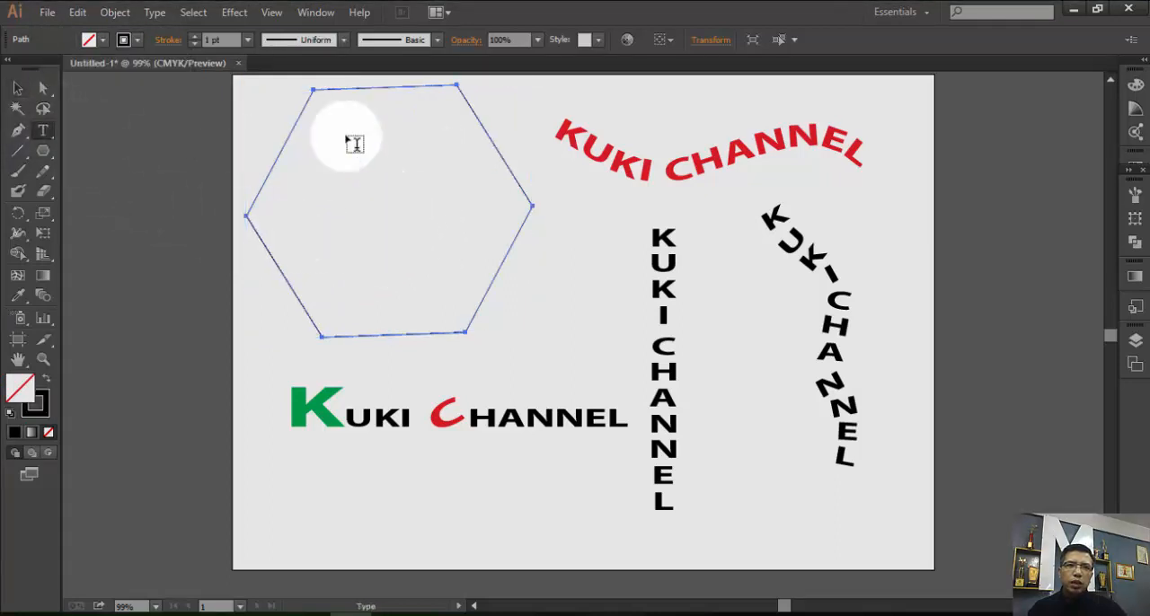
pyautogui.click(343, 108)
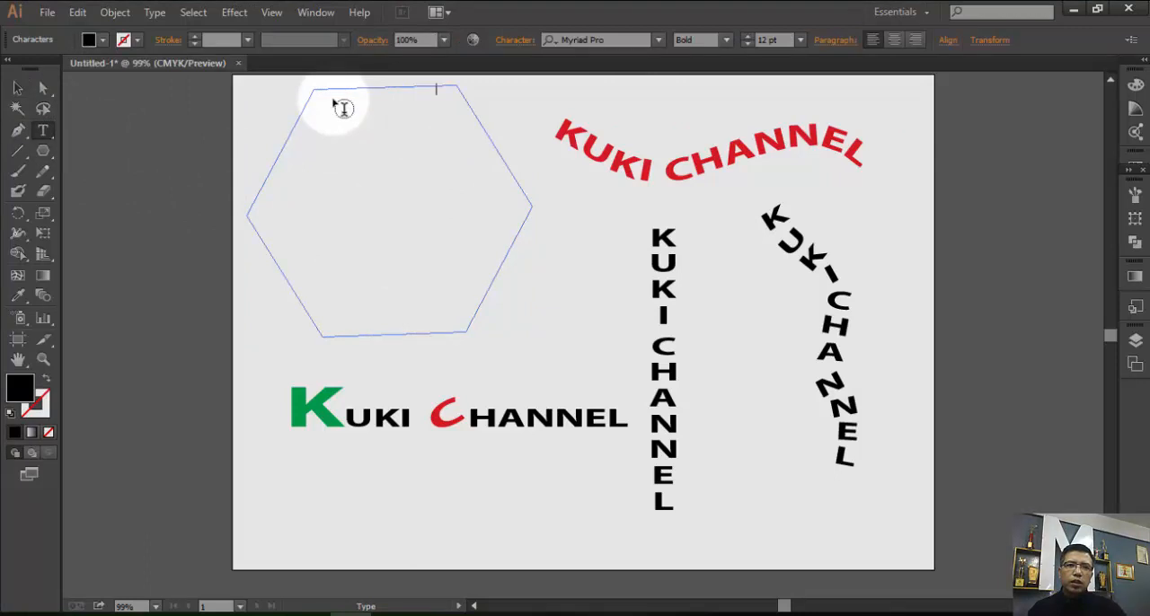
pyautogui.hotkey('ctrl', 'z')
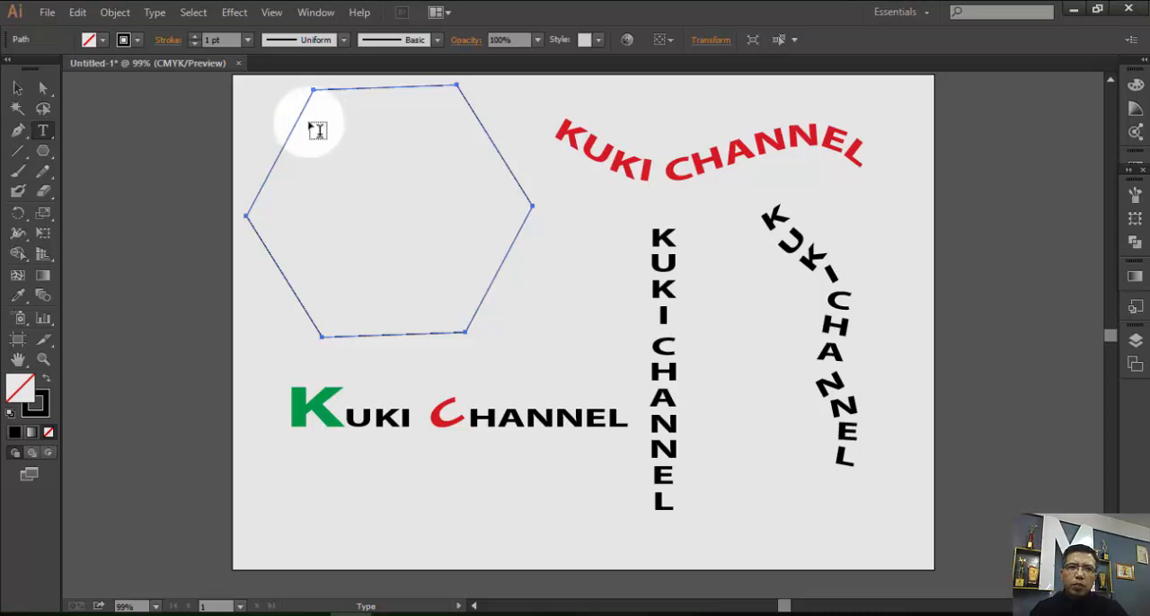
# Deselect the hexagon and turn it into a text area with the Type tool.
pyautogui.click(18, 89)
pyautogui.click(386, 192)
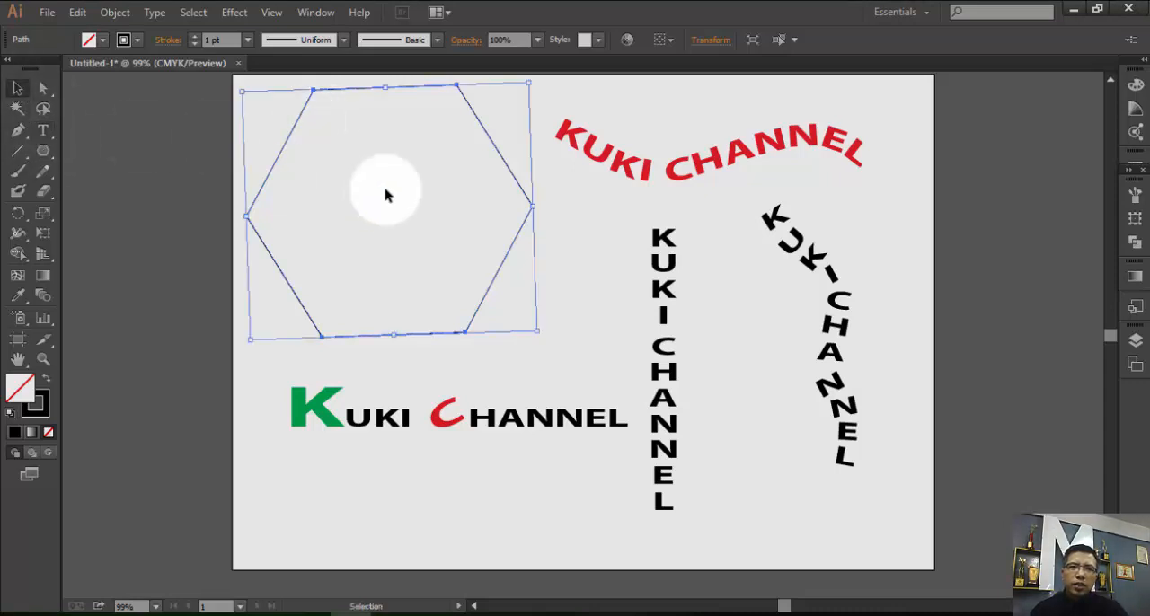
pyautogui.click(213, 161)
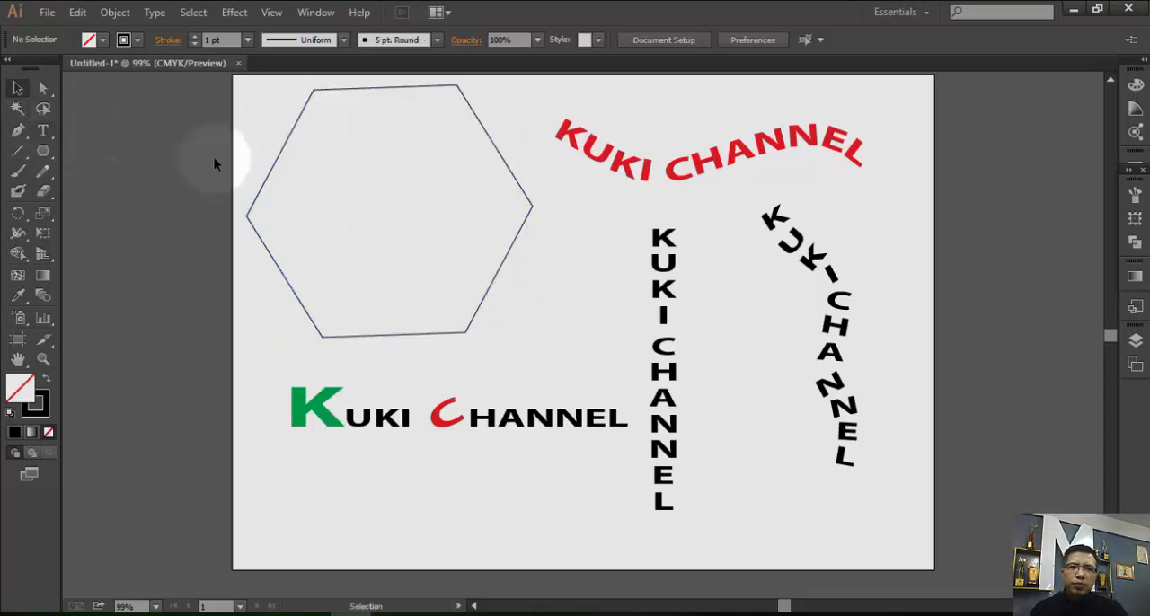
pyautogui.click(42, 131)
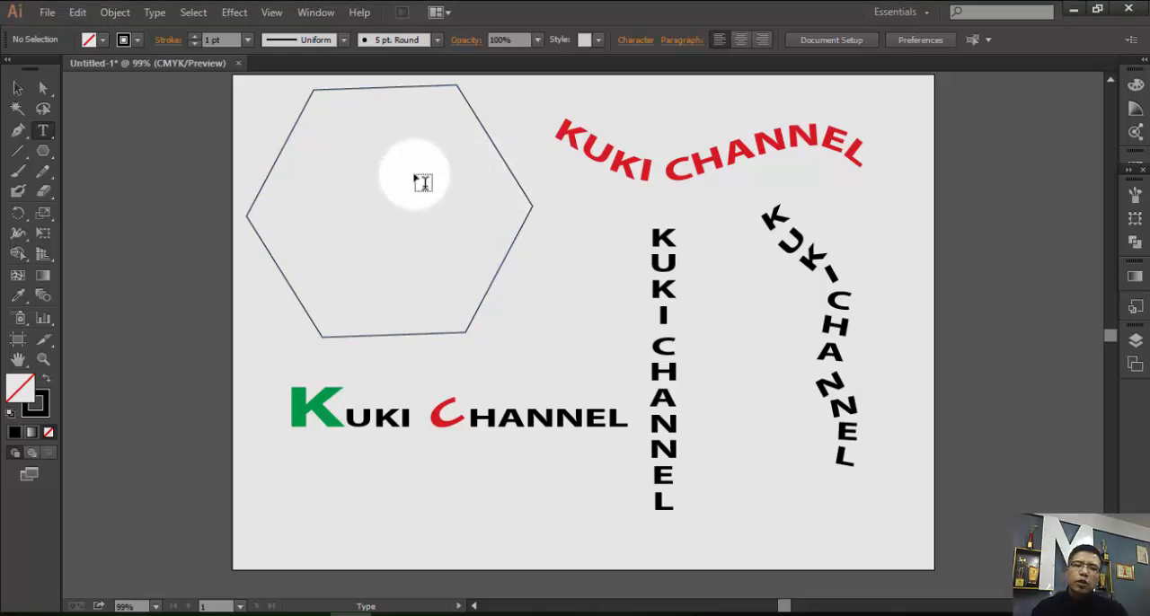
pyautogui.click(330, 114)
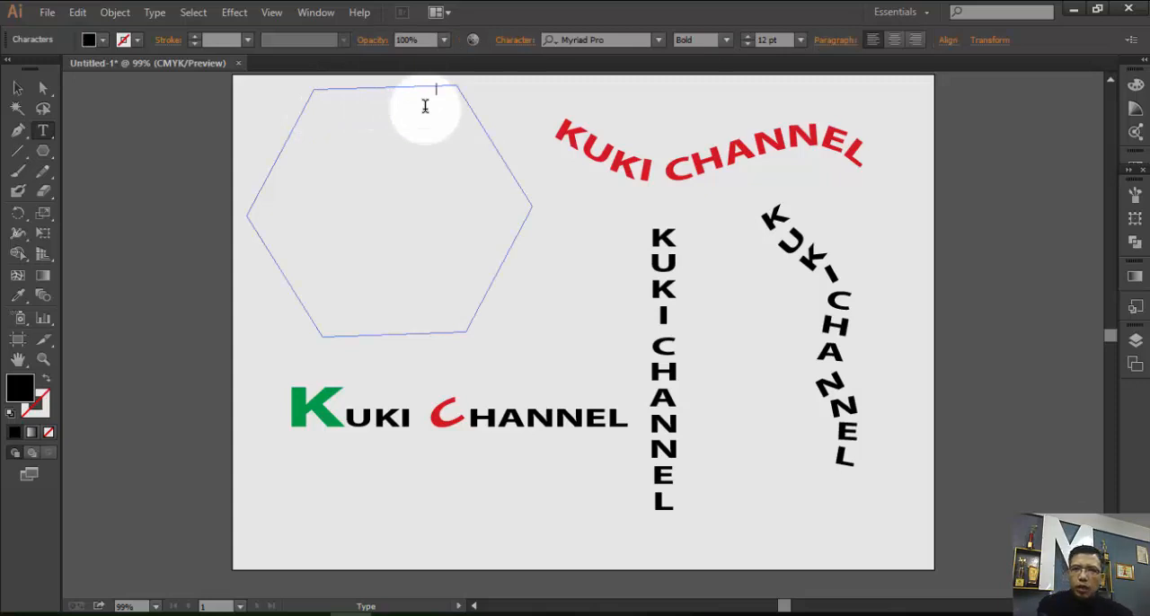
# Fill the hexagon text area down to its lower edge with random capital-letter placeholder text beginning "HGSDASJDGGFAJF ASFHBASBFAHBFJ".
pyautogui.write('HGSDASJDGGF')
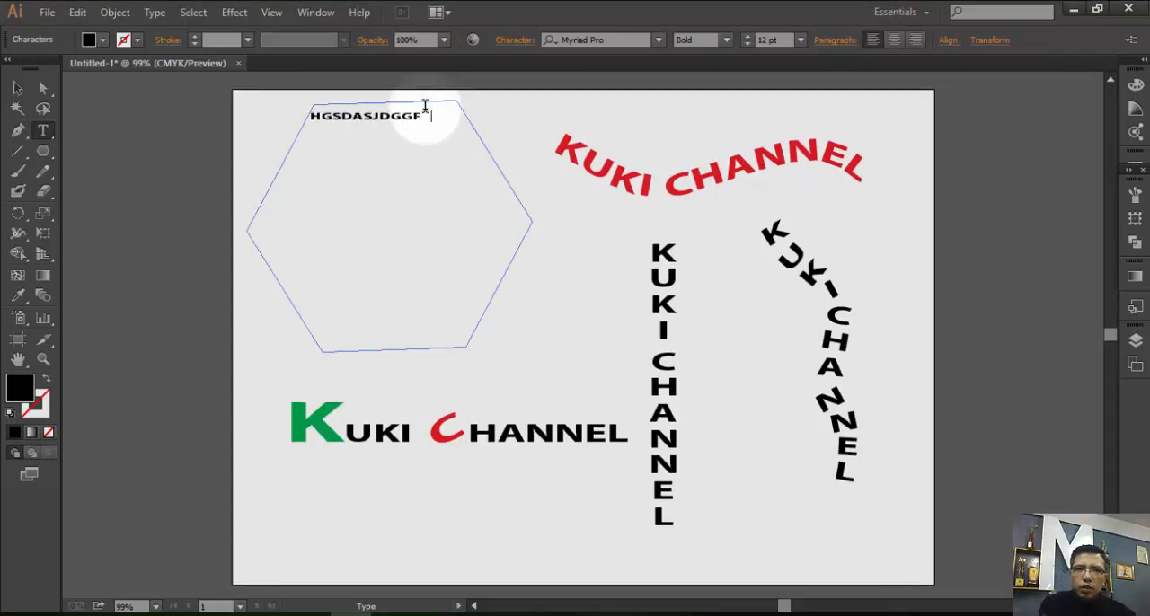
pyautogui.write('AJF ASFHBASBFAHBFJ')
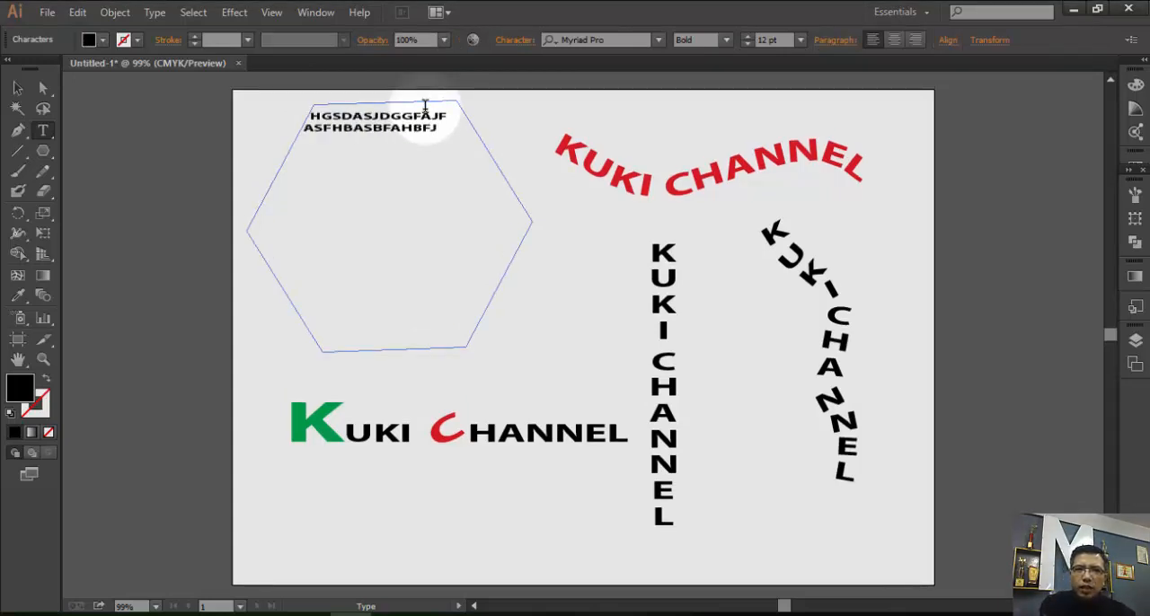
pyautogui.write(' ASFHGALFBASJ FAJH')
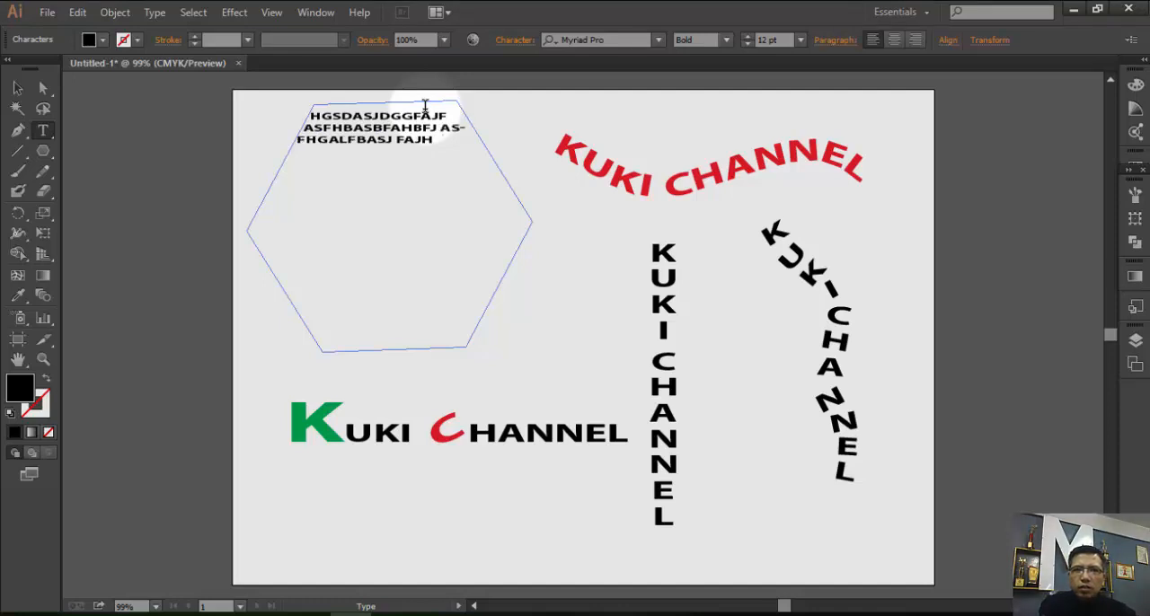
pyautogui.write('VHJHBAS')
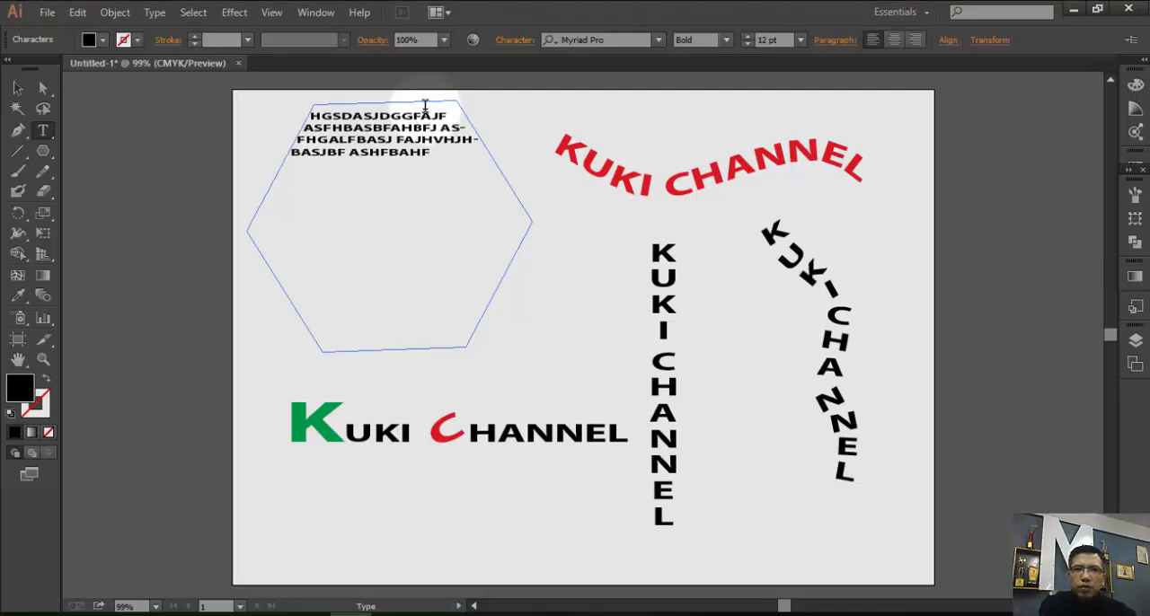
pyautogui.write('JBF ASHFBAHF AHSFJLAHF')
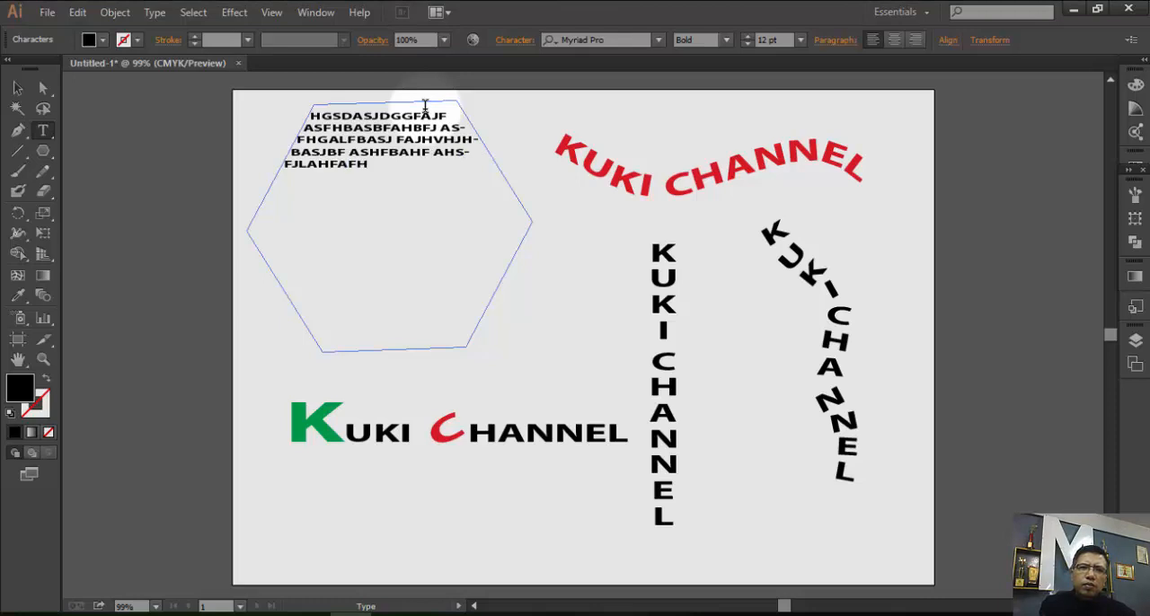
pyautogui.write('AFHJASJFHBAF AIHSF ASHFHSBAF A')
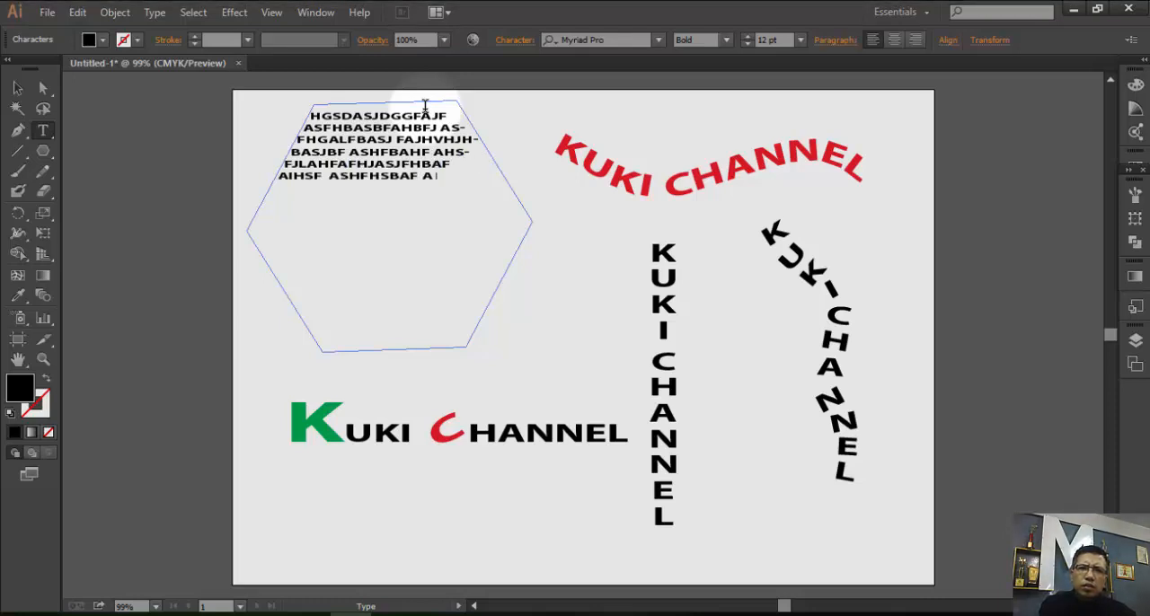
pyautogui.write('IAHFBAFB AJSFHAHSF')
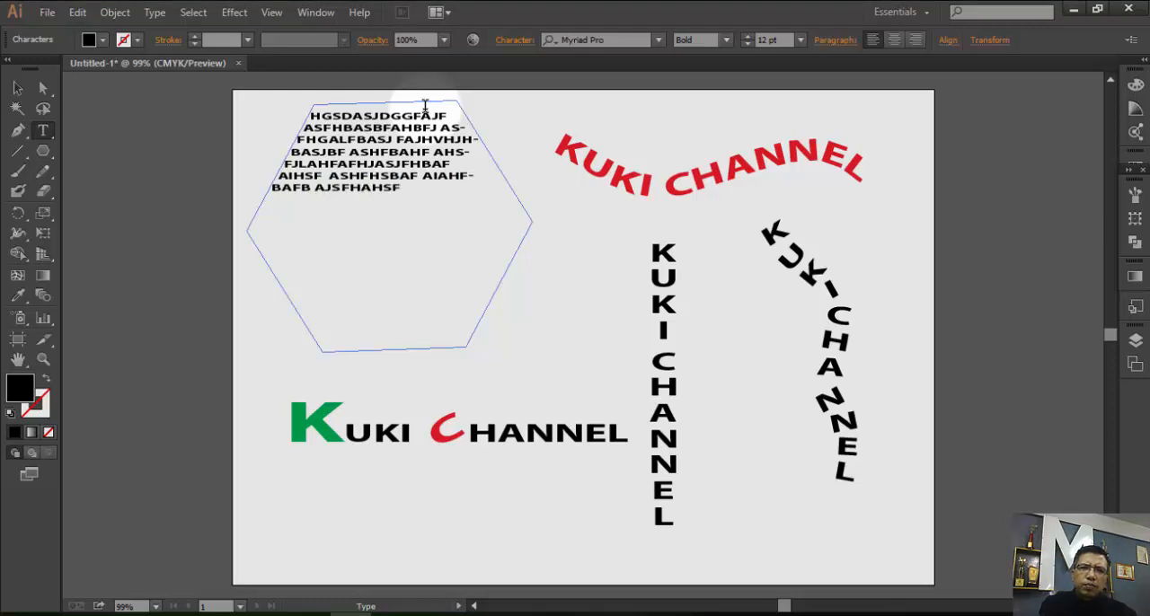
pyautogui.write('  IHGGHBKJ CA;FJHWEU WKBKSW')
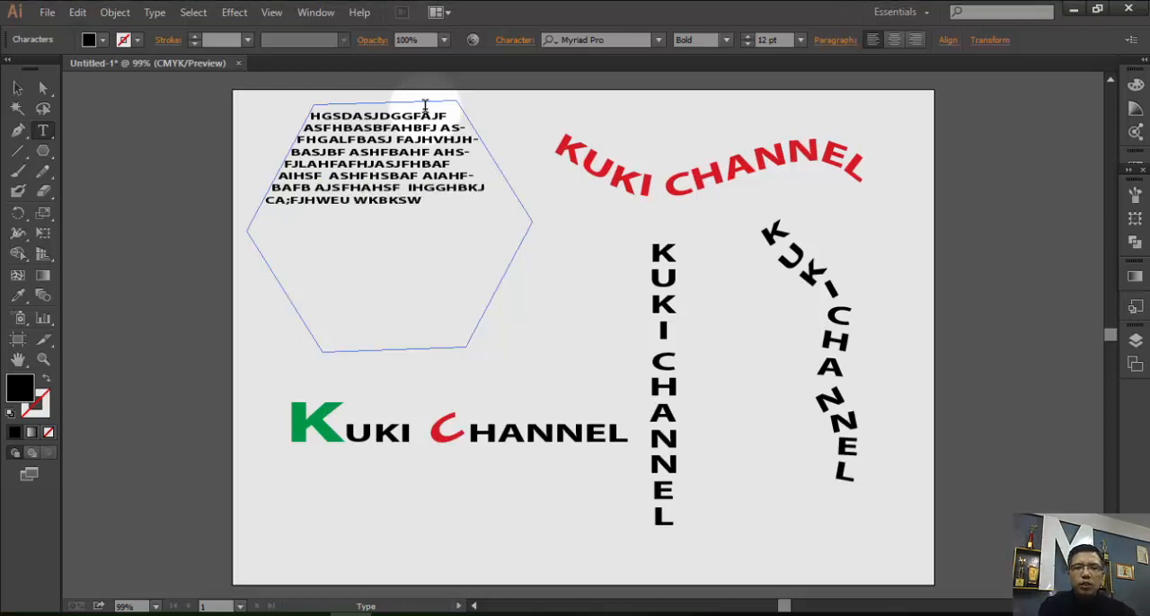
pyautogui.write('G SOIFUSKDF')
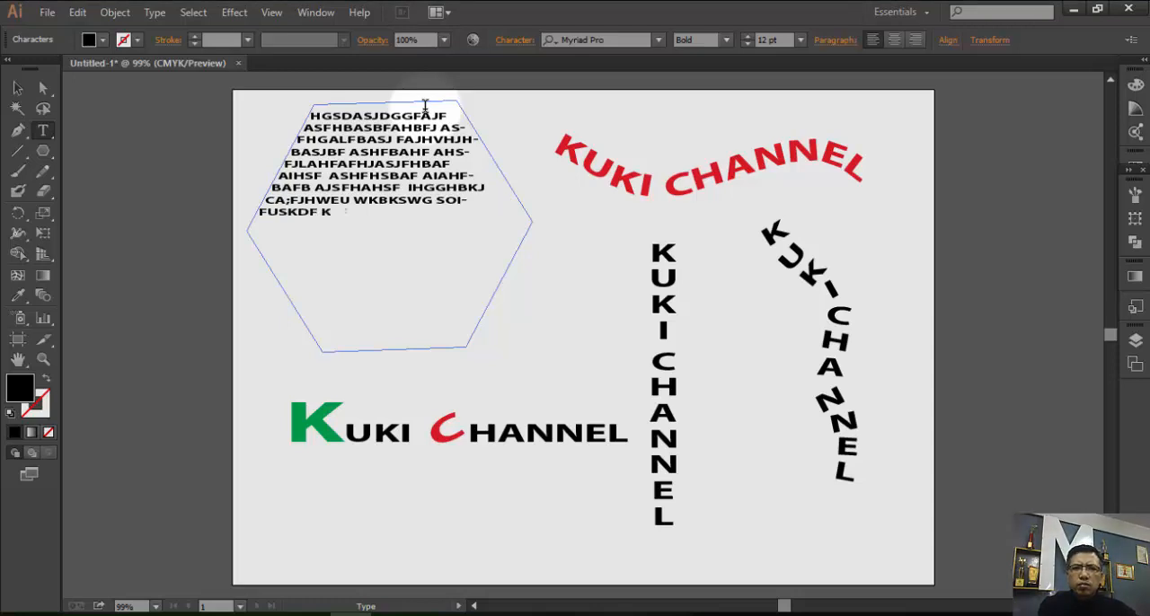
pyautogui.write(' KJFNSKDFNK SDKJFNKSJF SDKJFJ')
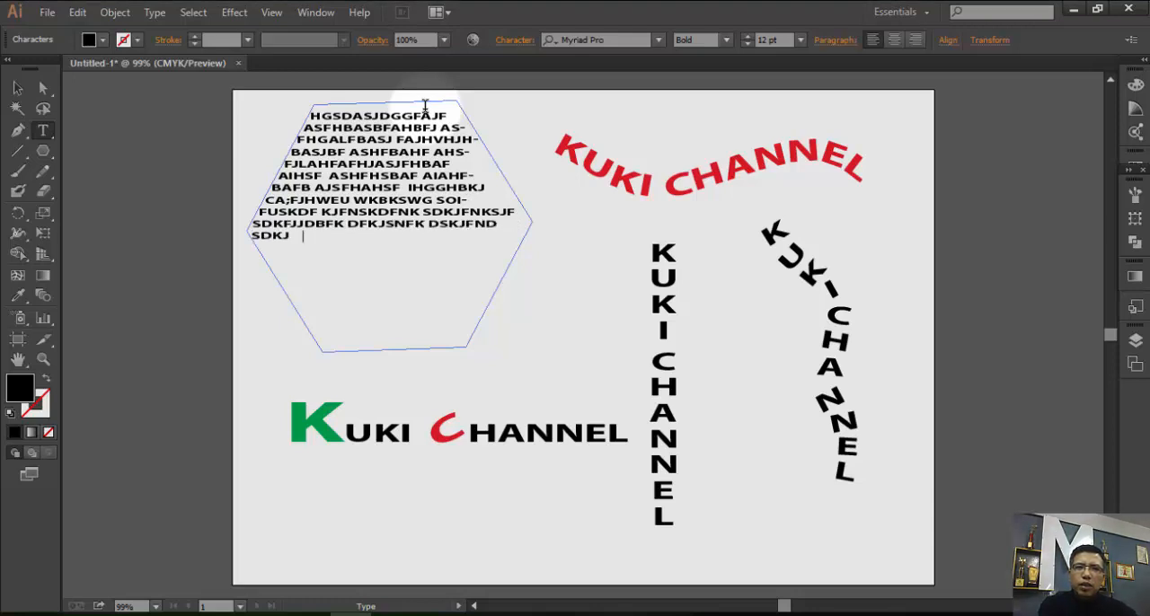
pyautogui.write('JFNK SKDFJN')
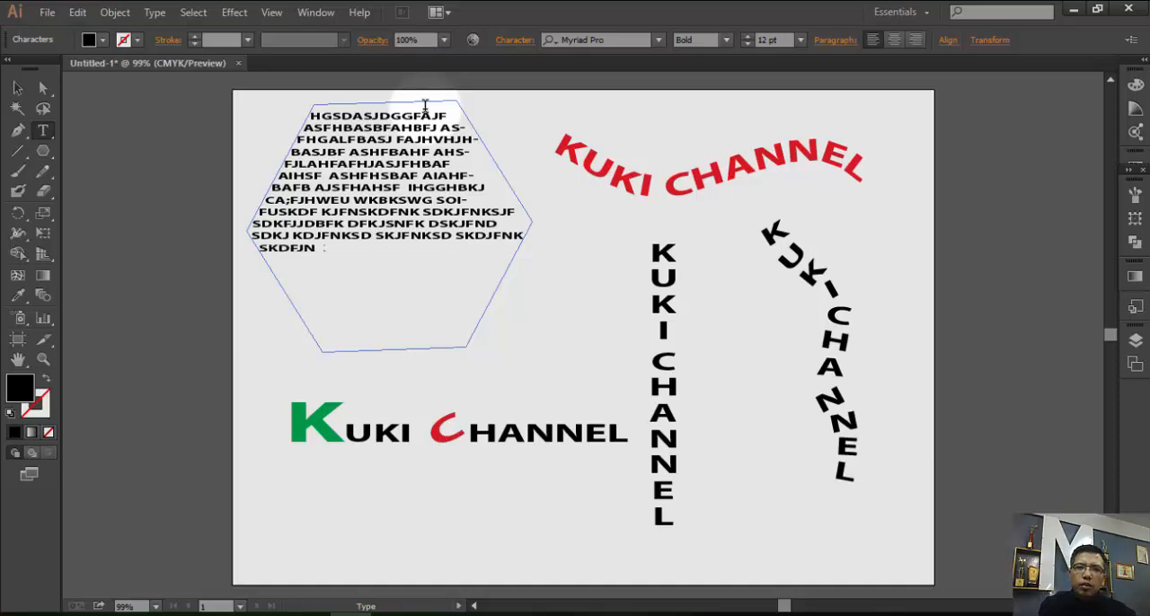
pyautogui.write('KSD  SKJDFNKJNF SDKJF')
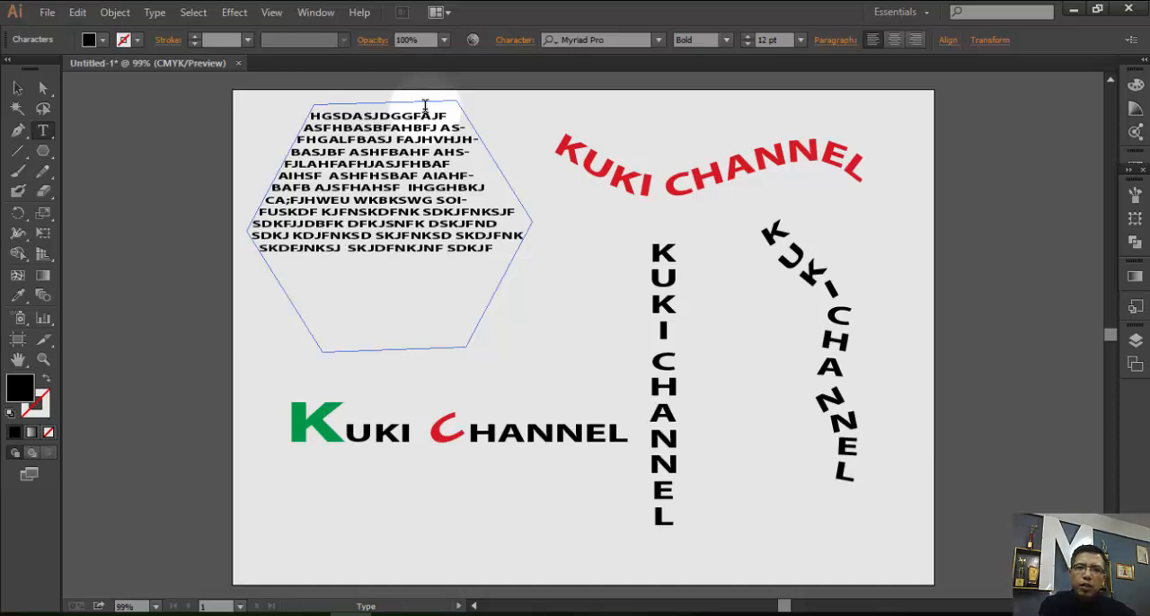
pyautogui.write('NKJ KDSJFNKSDJF KS')
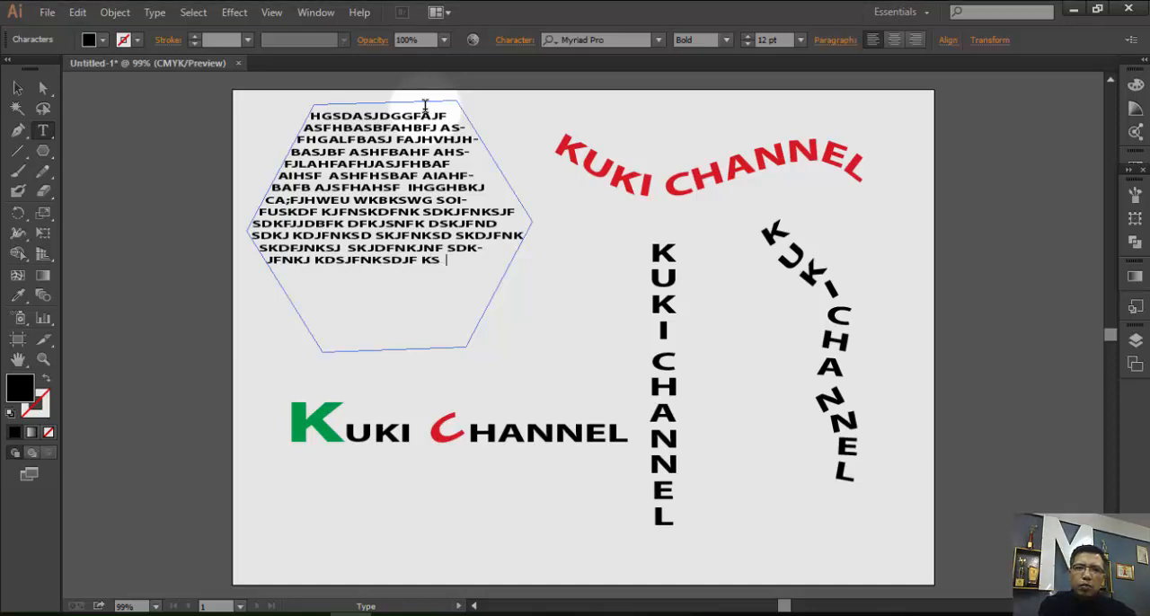
pyautogui.write('JDFNKJNSD FK')
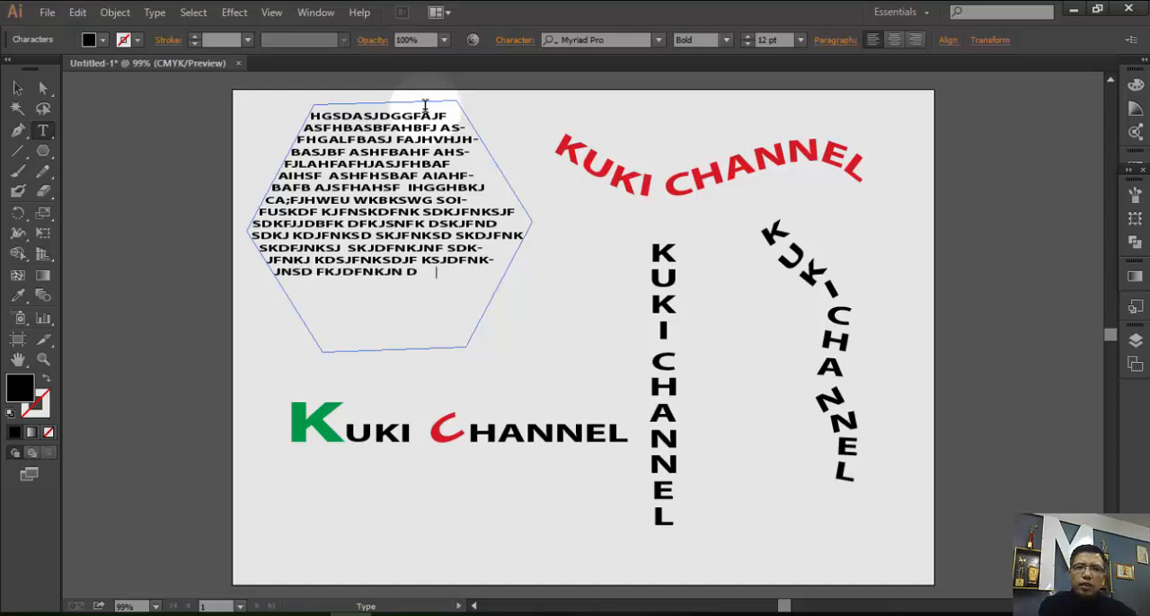
pyautogui.write('JDFNKJN DFKJNNDSK KJDFNKJ FKJDF KJFNKJSDJ JDNK DJNKJ D')
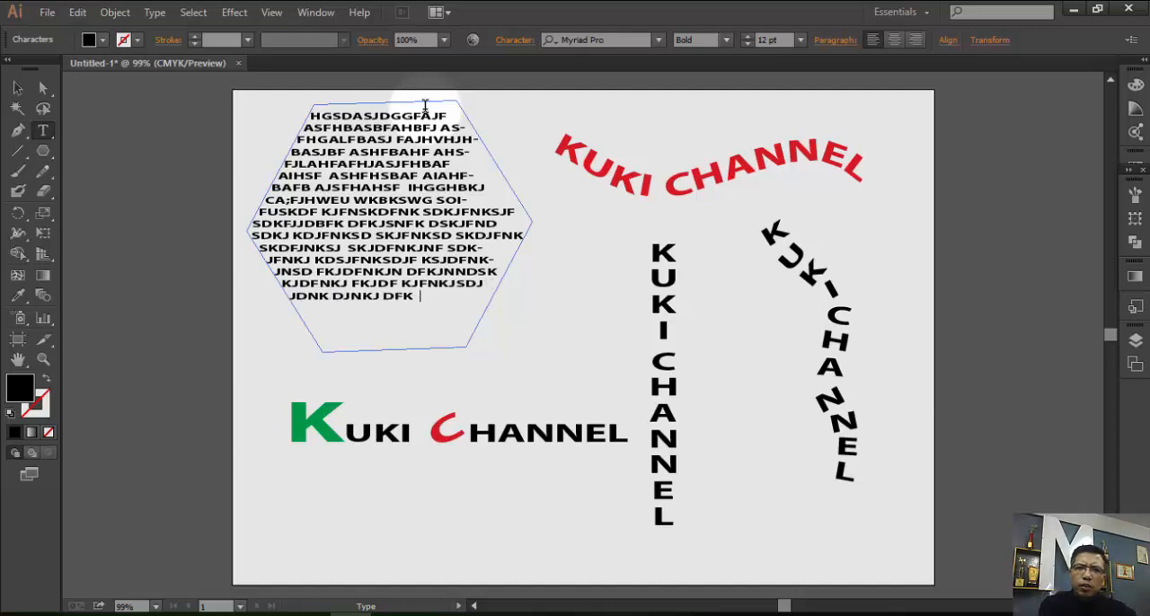
pyautogui.write('FKJDNK FKJSDNFK DK')
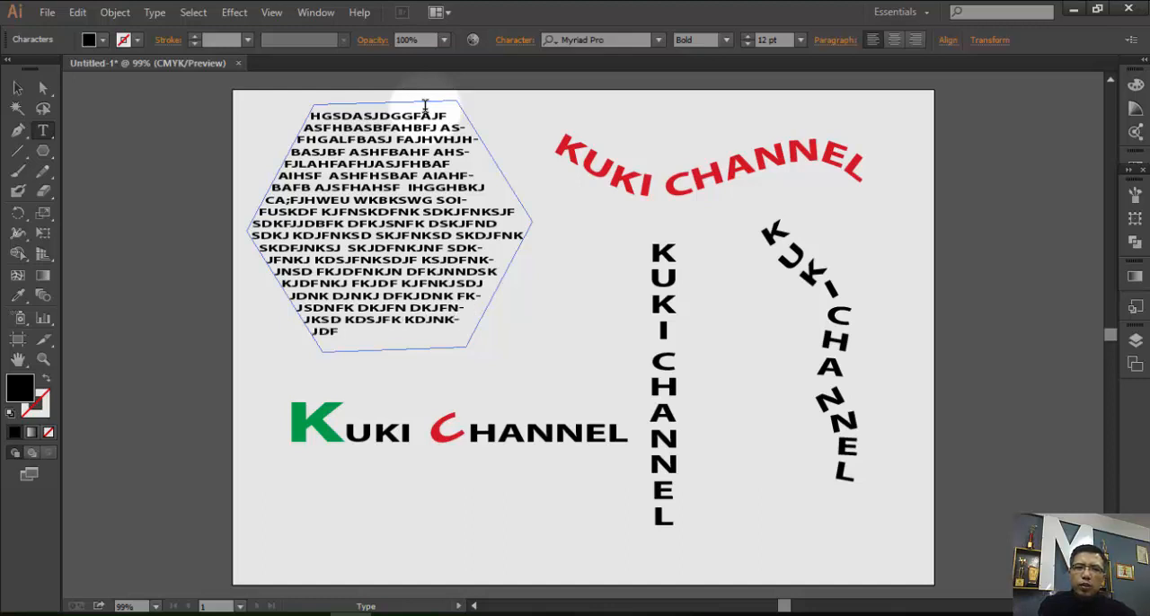
pyautogui.write('NJDFN')
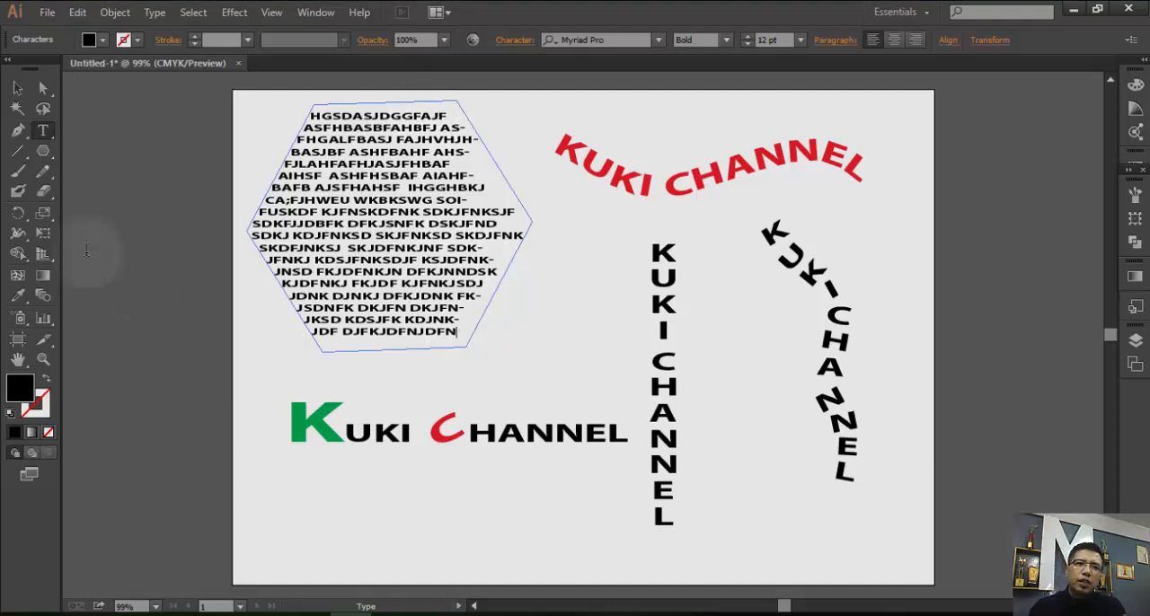
pyautogui.click(44, 358)
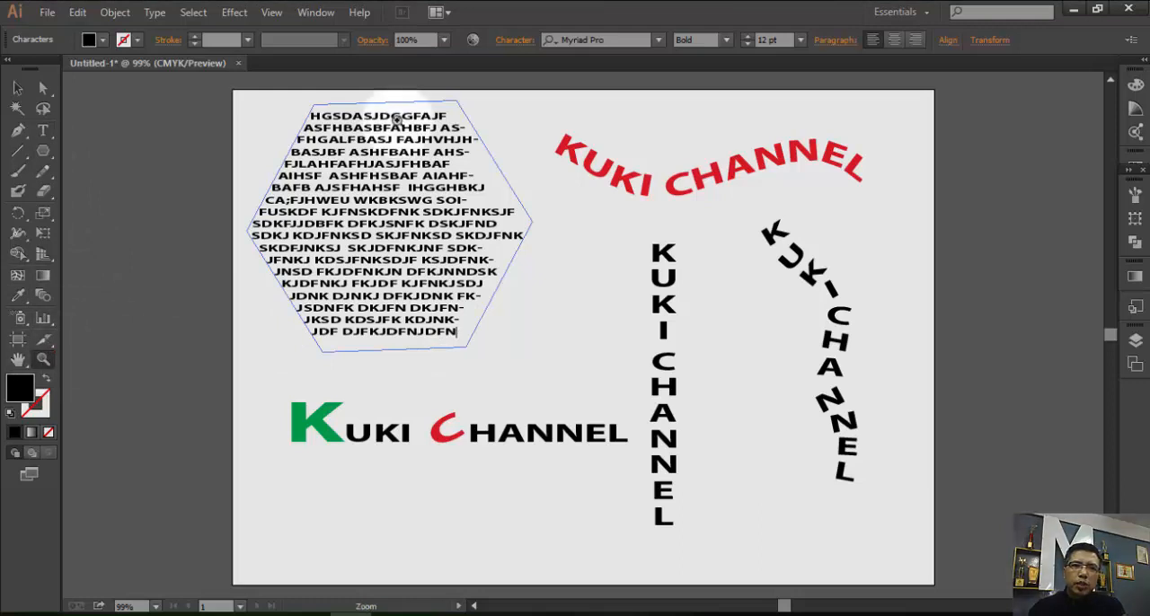
pyautogui.moveTo(234, 95); pyautogui.dragTo(557, 378)
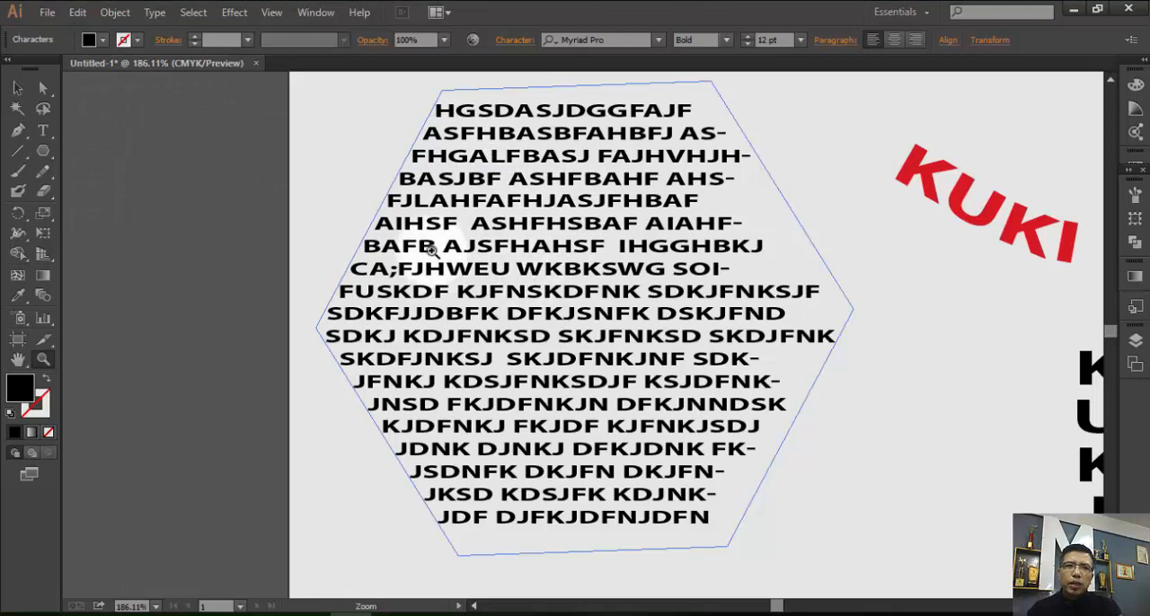
pyautogui.click(164, 15)
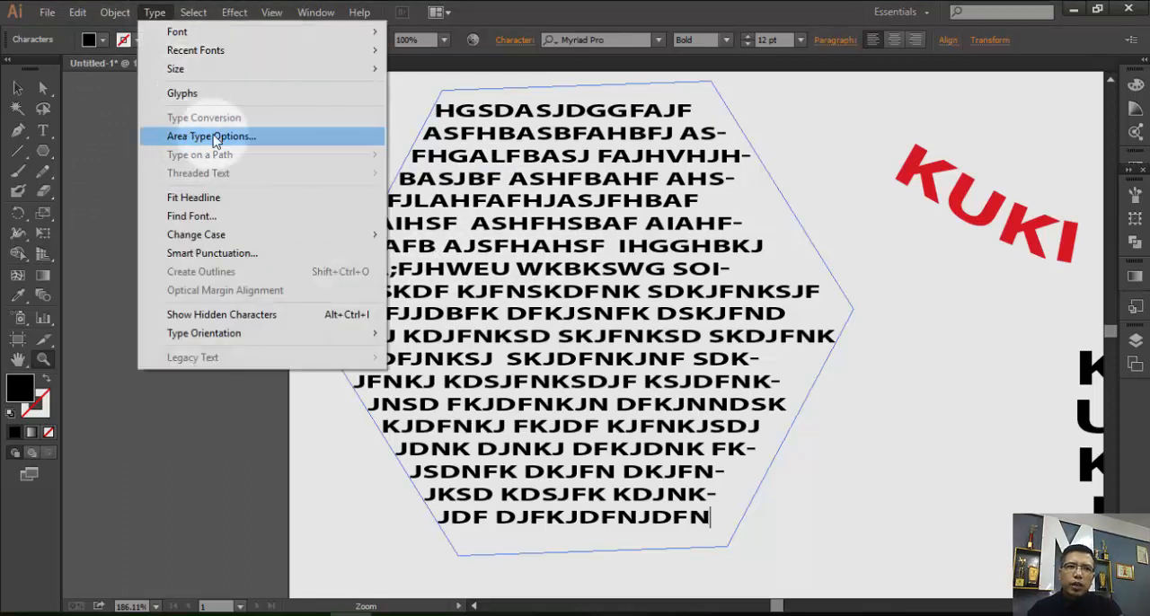
pyautogui.click(213, 139)
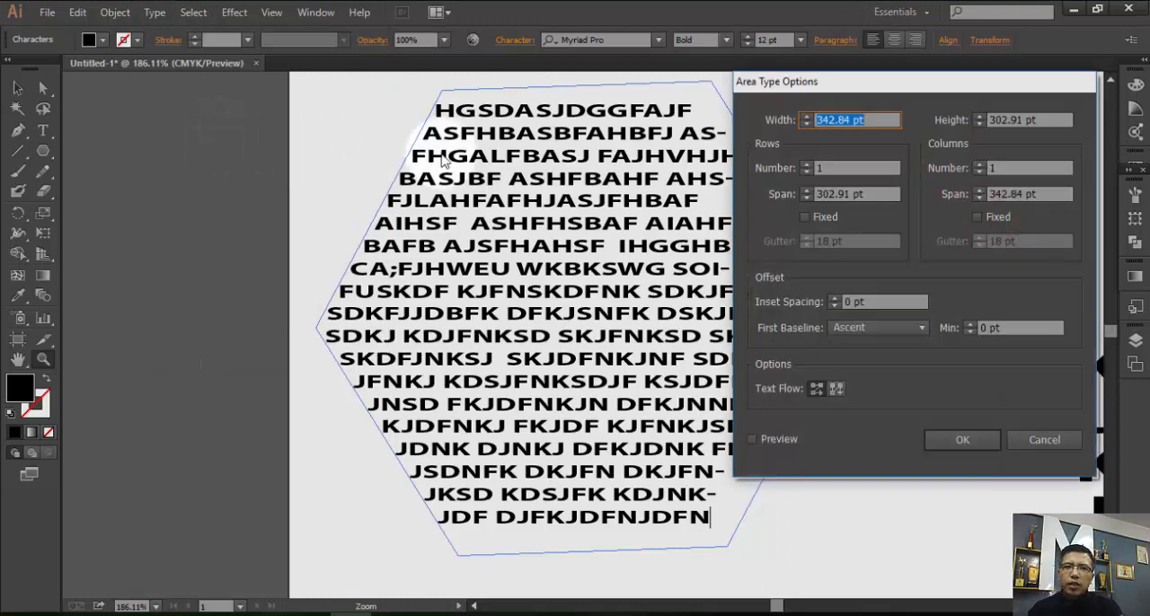
pyautogui.click(777, 607)
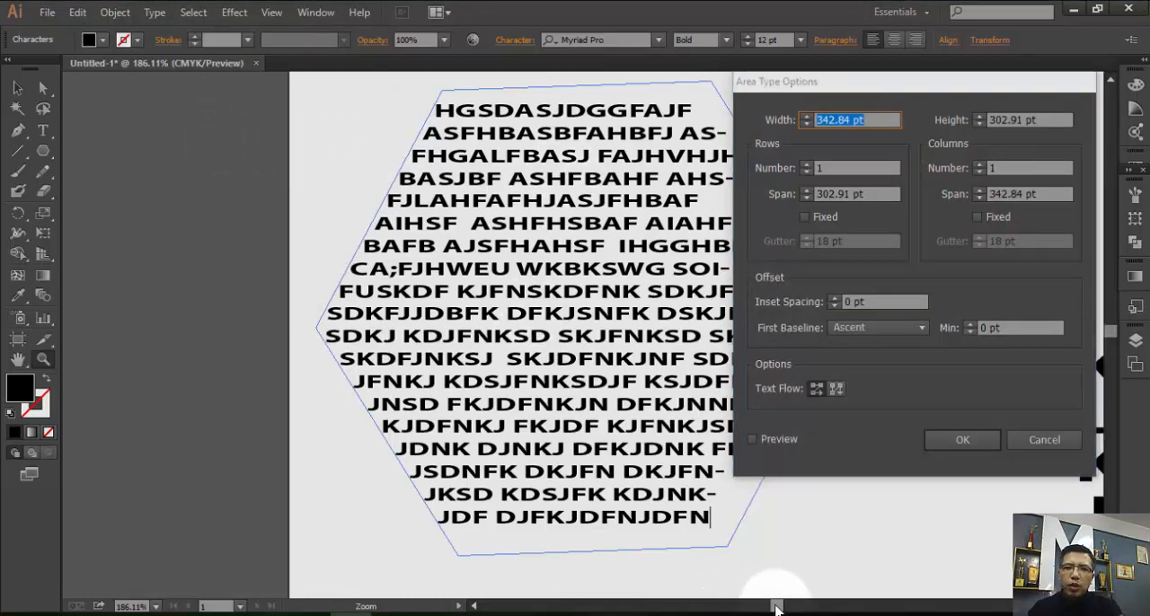
pyautogui.click(1019, 439)
# Divide the hexagon's text into 4 rows and 2 columns in Area Type Options, with the preview turned on.
pyautogui.moveTo(777, 607); pyautogui.dragTo(782, 611)
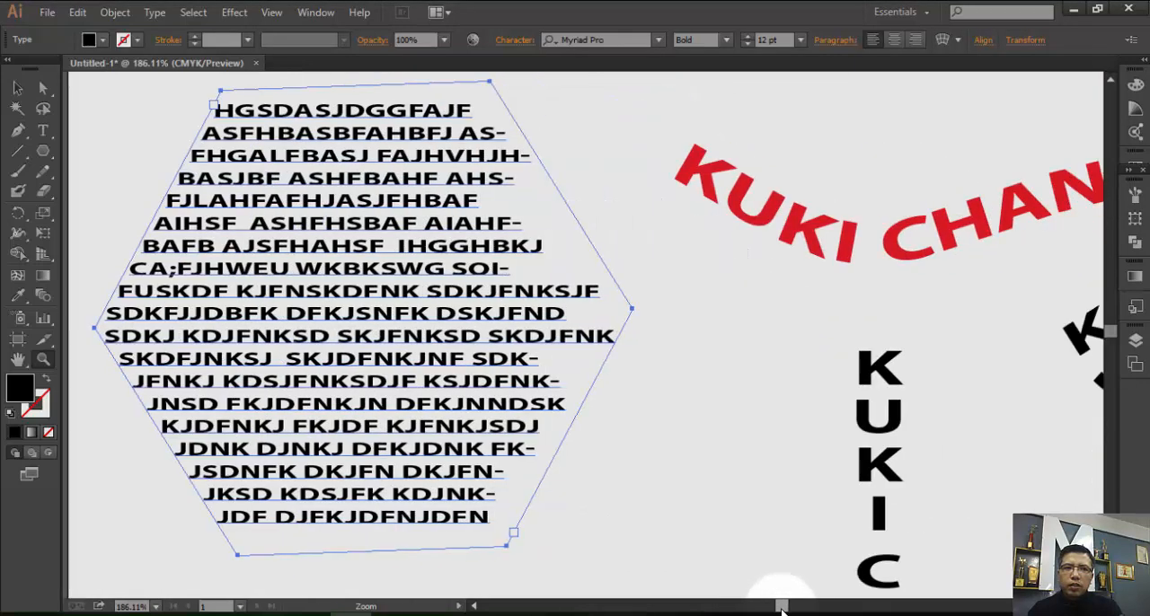
pyautogui.click(155, 13)
pyautogui.click(216, 136)
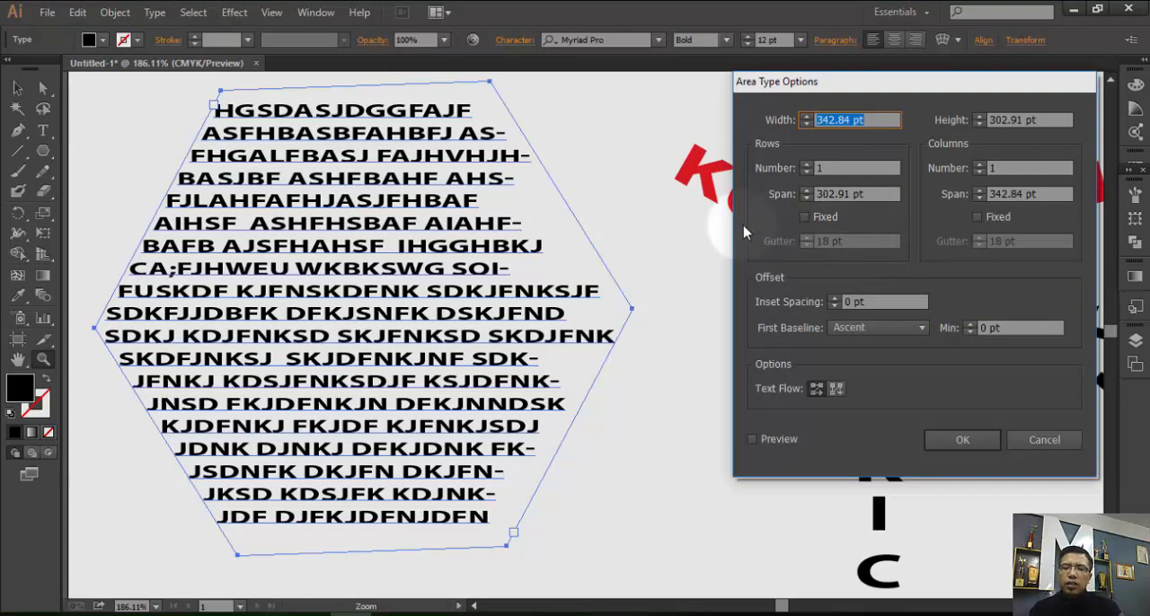
pyautogui.click(807, 165)
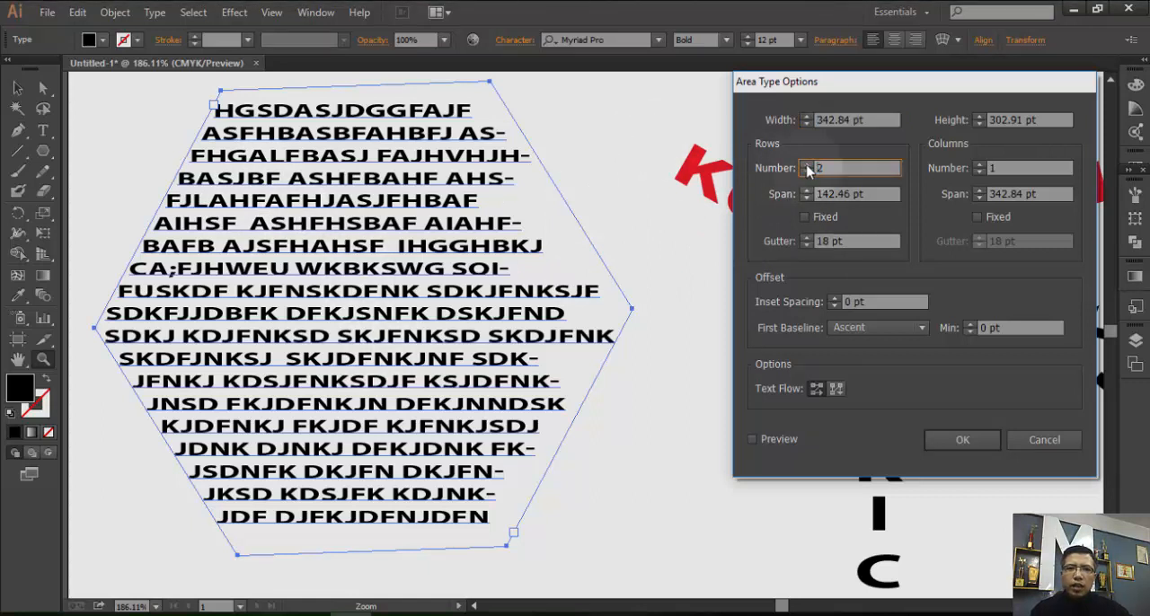
pyautogui.click(752, 440)
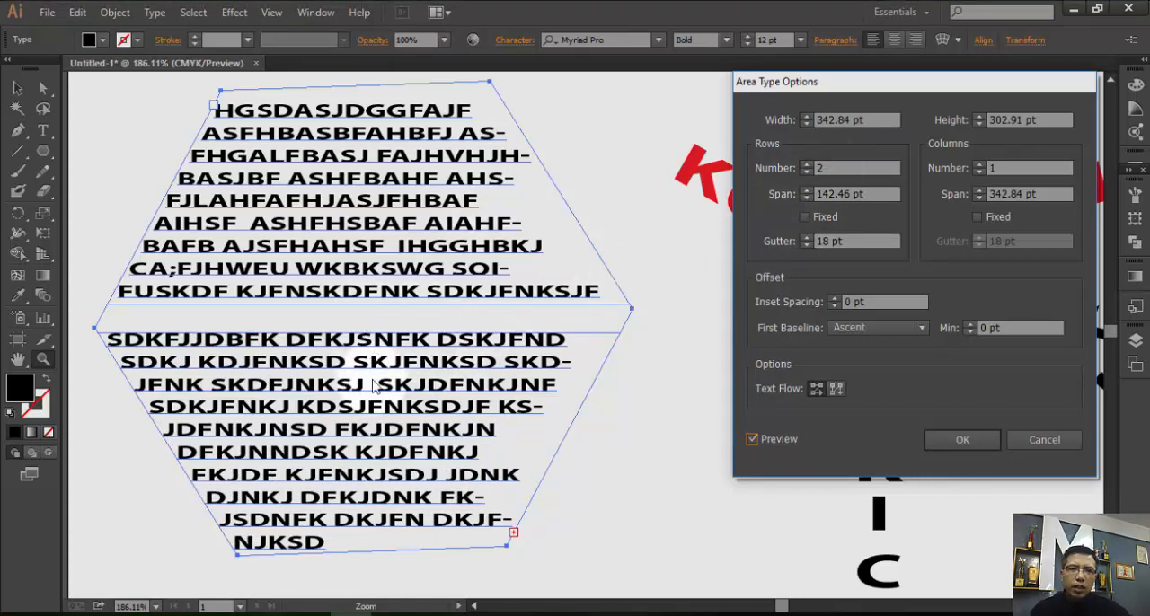
pyautogui.click(806, 165)
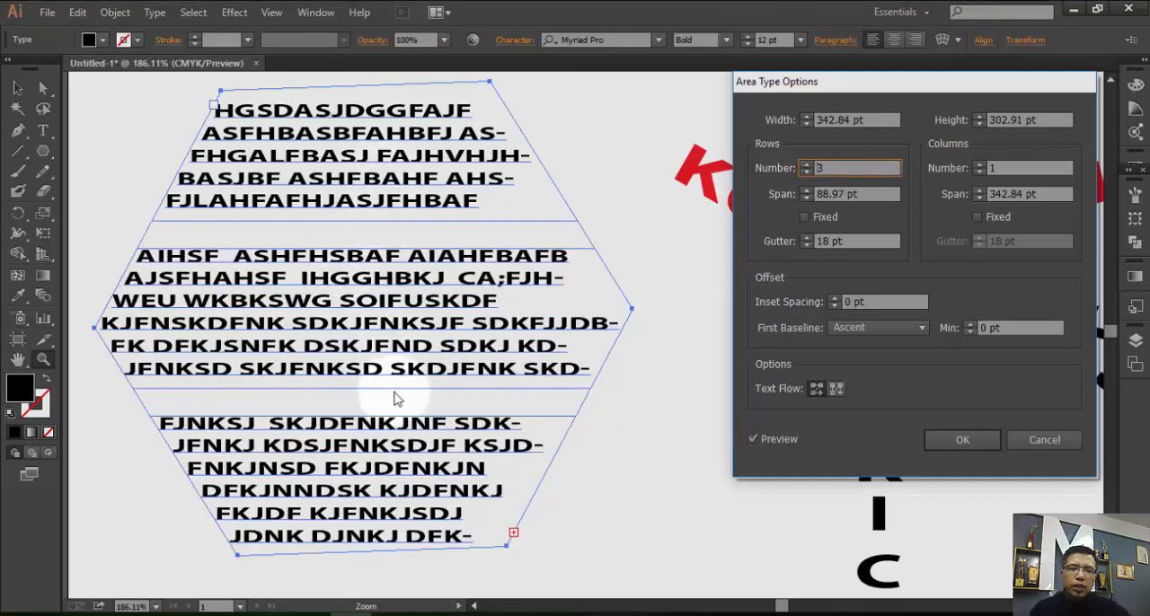
pyautogui.click(806, 165)
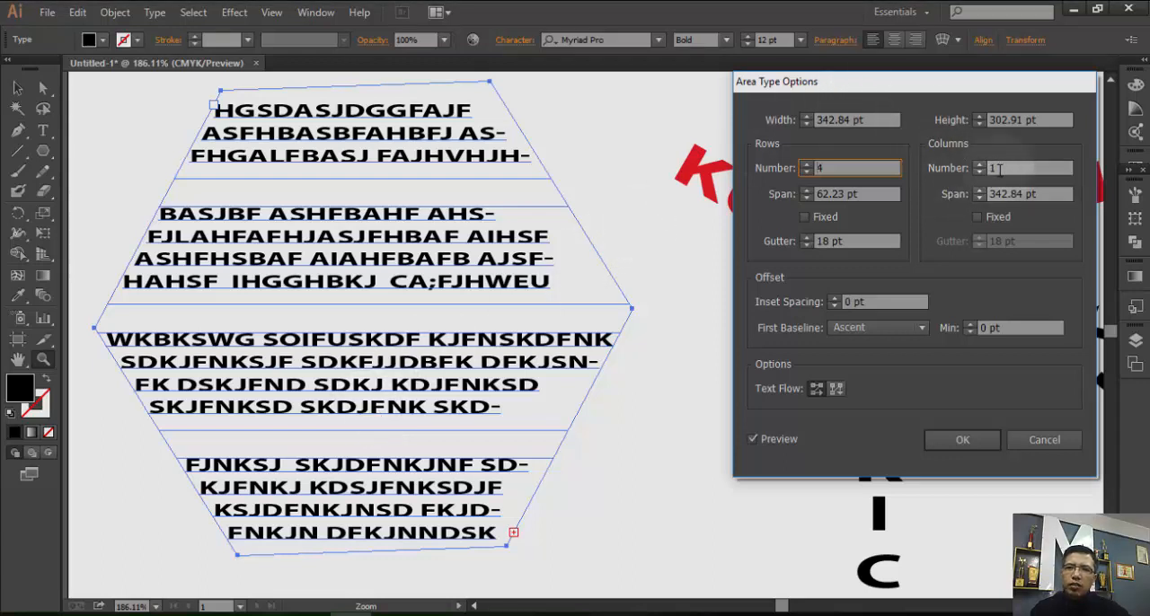
pyautogui.click(979, 166)
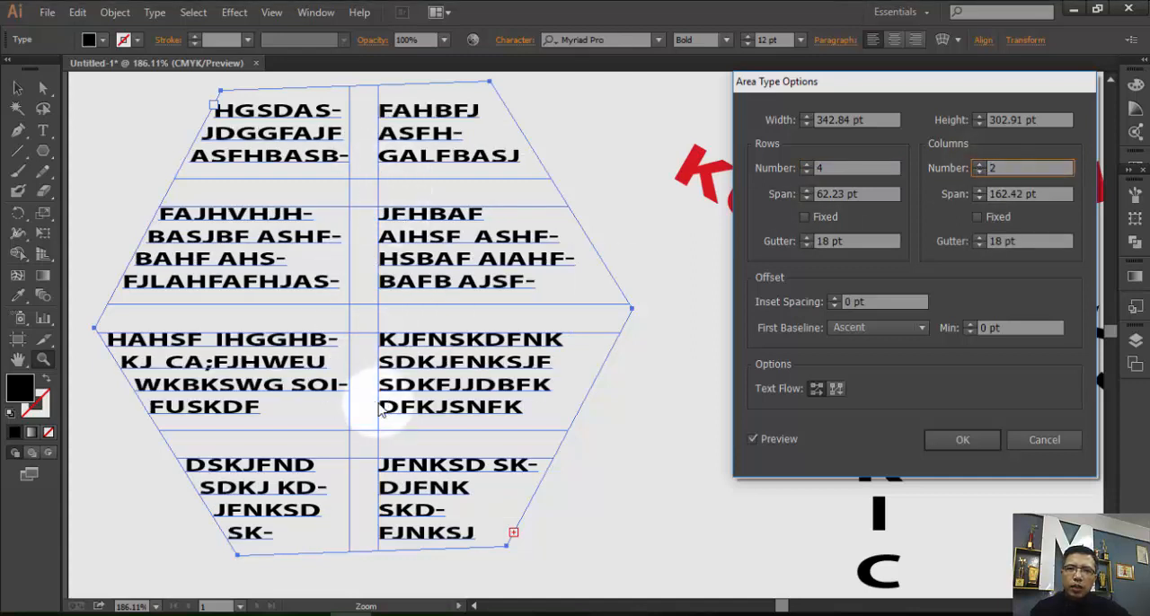
# Change the hexagon's text layout to 1 row and 3 columns.
pyautogui.click(807, 172)
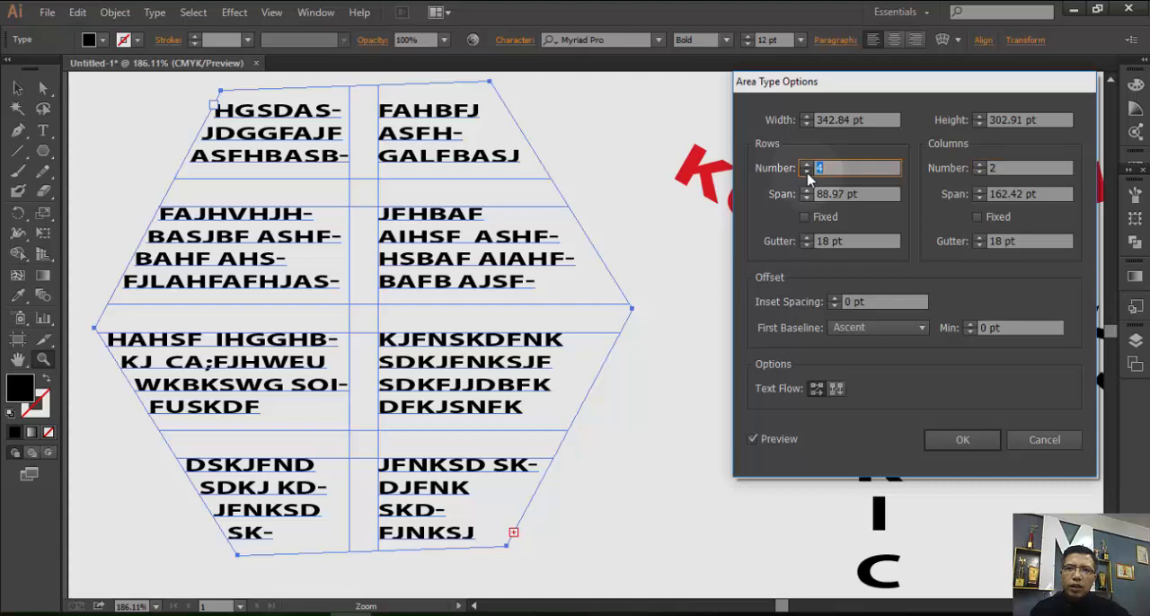
pyautogui.click(807, 172)
pyautogui.click(807, 172)
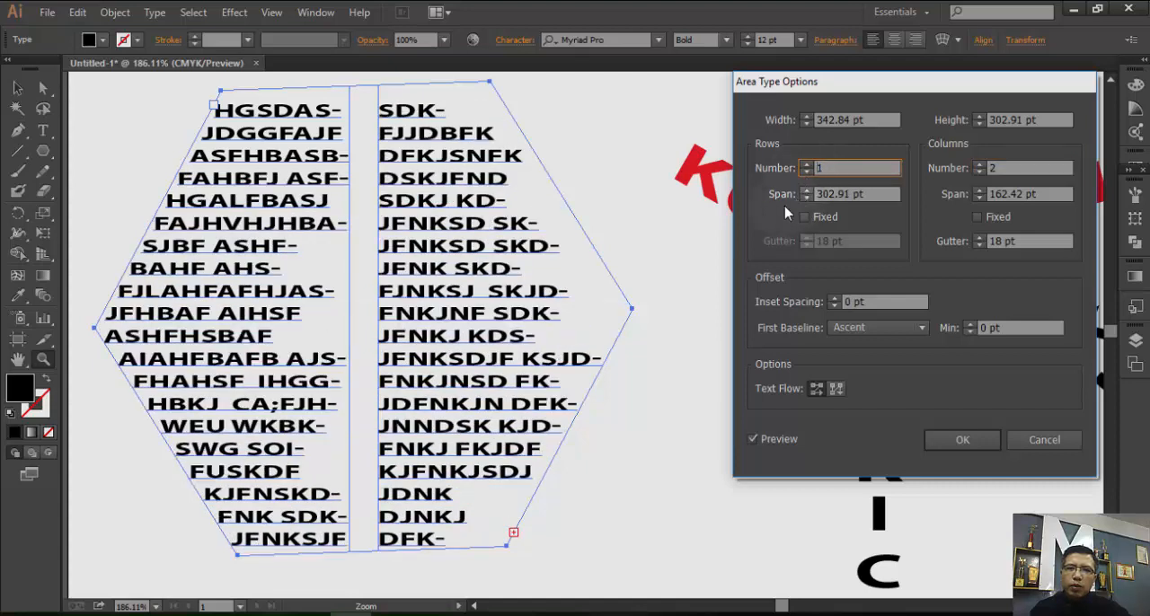
pyautogui.click(980, 166)
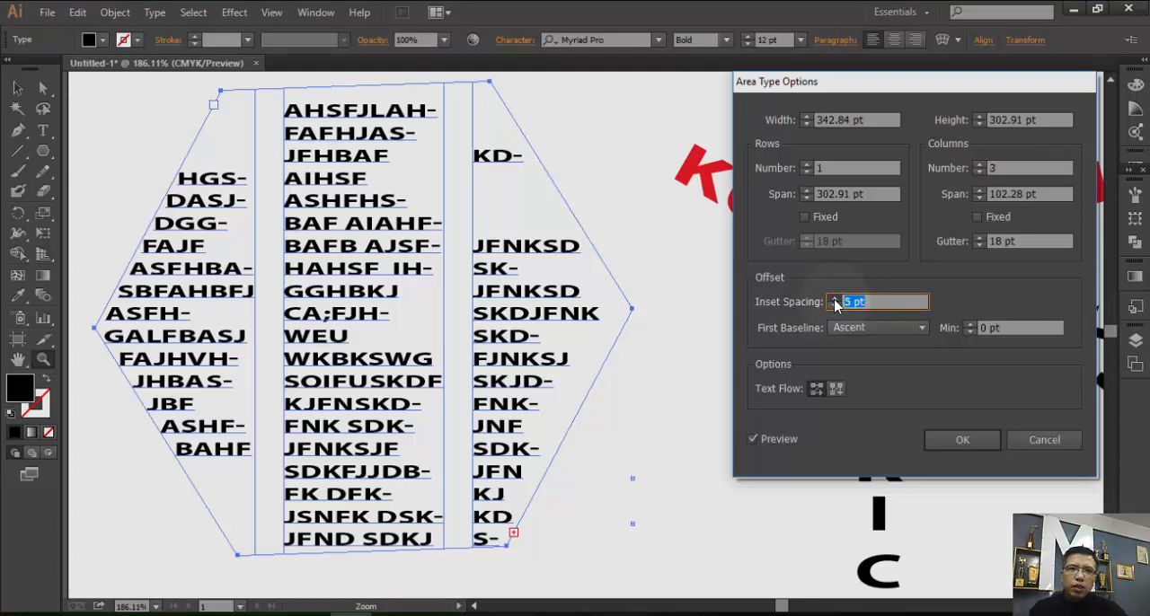
# Raise the hexagon text's inset spacing to 22 pt and refresh the preview.
pyautogui.click(835, 299)
pyautogui.click(834, 298)
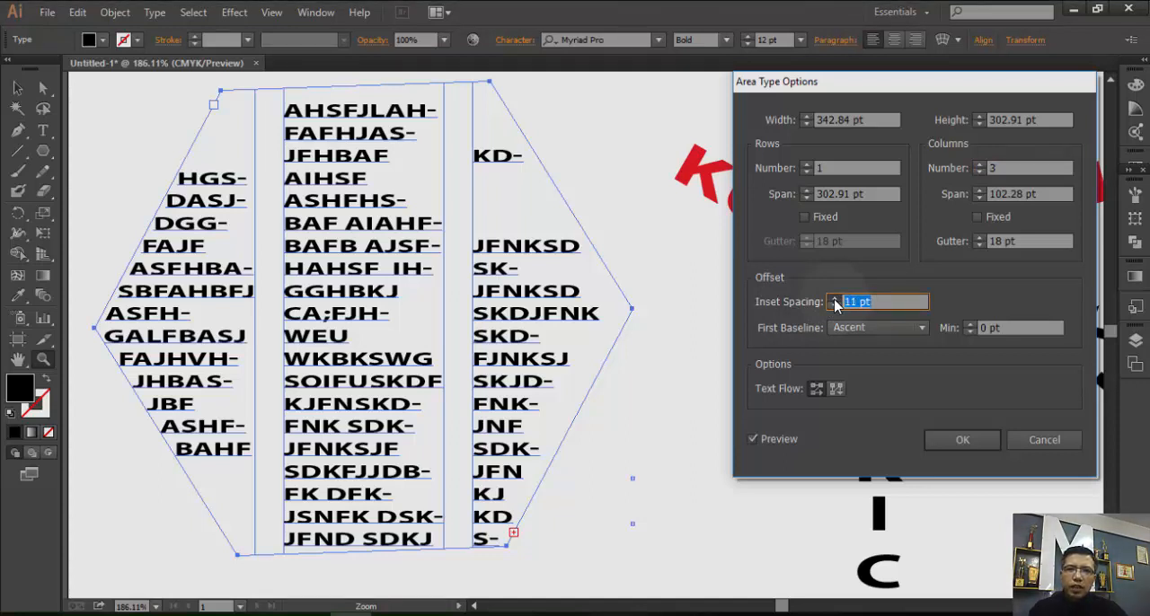
pyautogui.click(833, 302)
pyautogui.click(833, 302)
pyautogui.click(834, 302)
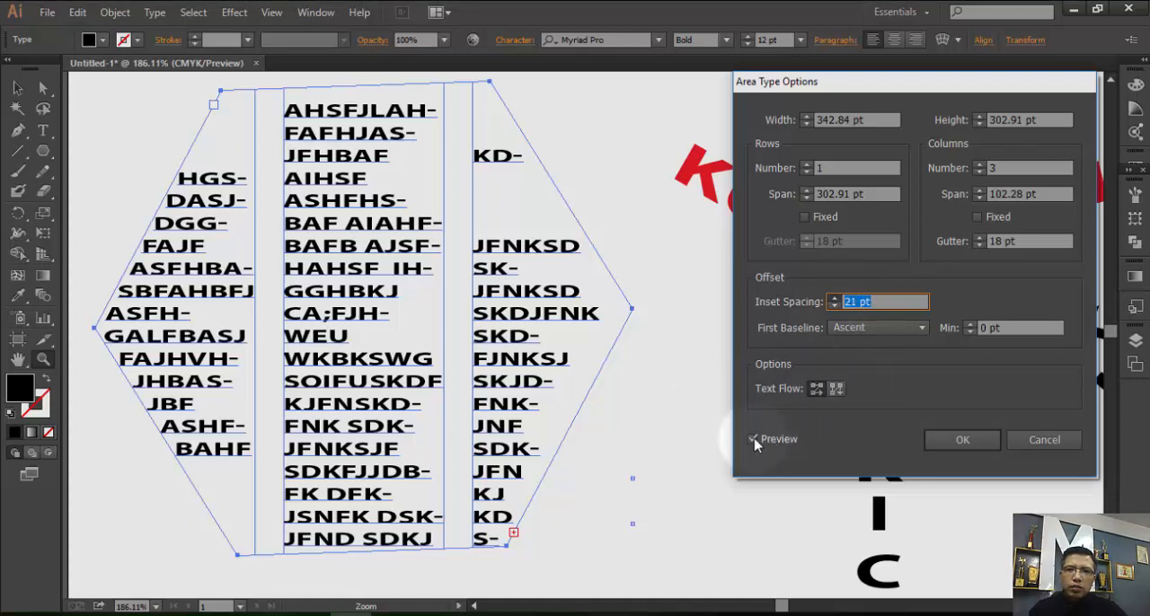
pyautogui.click(753, 440)
pyautogui.click(752, 440)
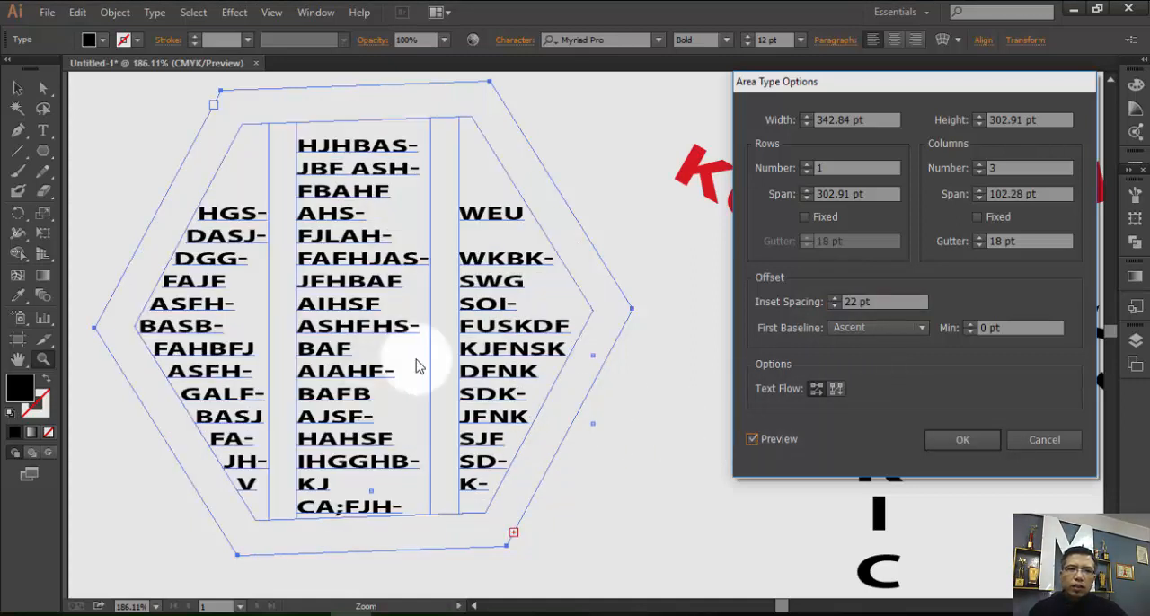
# Reduce the hexagon text's inset spacing to 7 pt, apply the area type options and deselect the text.
pyautogui.click(833, 305)
pyautogui.click(832, 306)
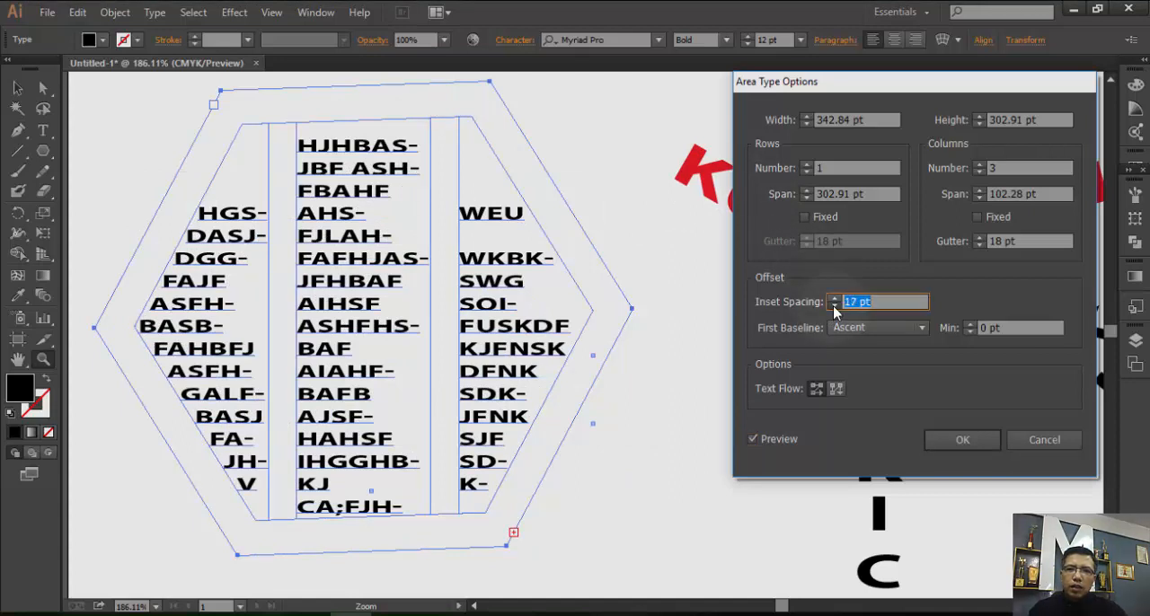
pyautogui.click(834, 307)
pyautogui.click(834, 307)
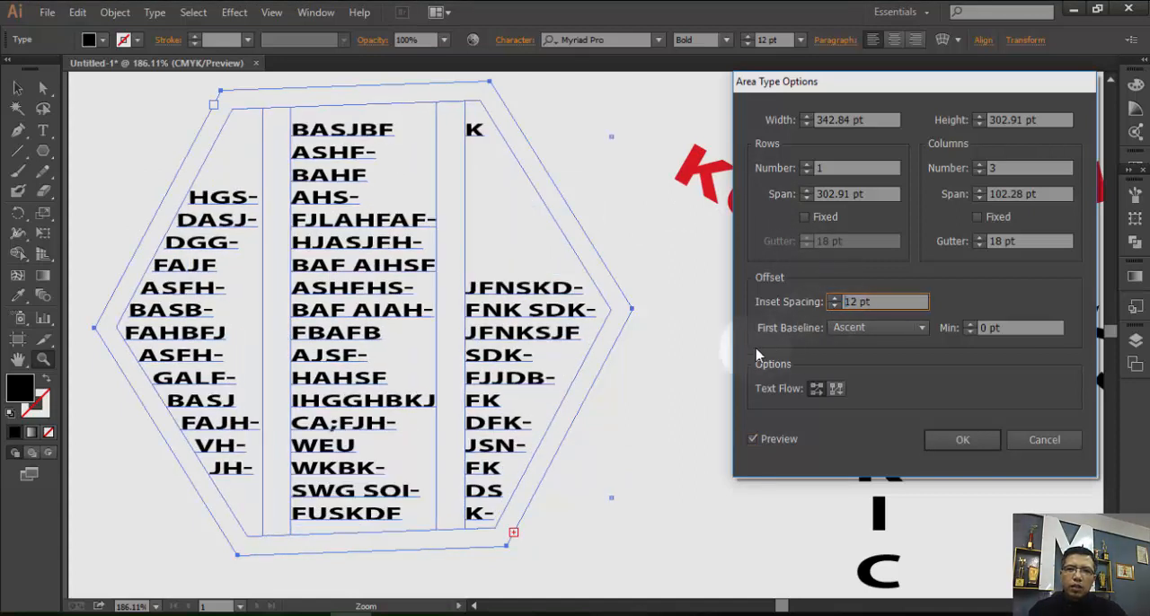
pyautogui.click(834, 307)
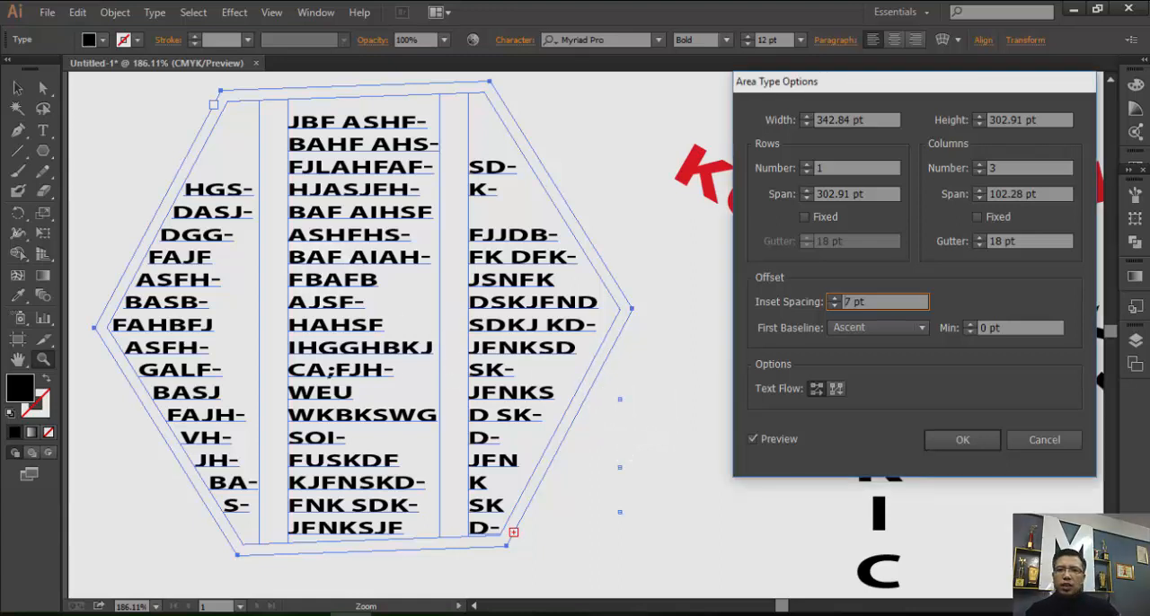
pyautogui.click(953, 444)
pyautogui.click(598, 463)
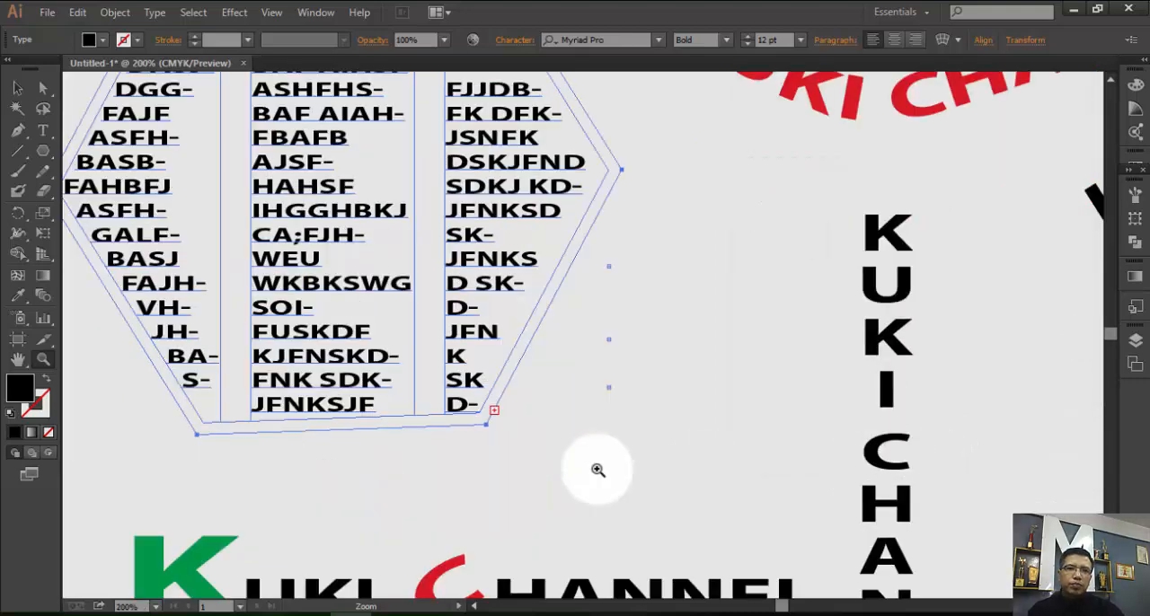
pyautogui.press('v')
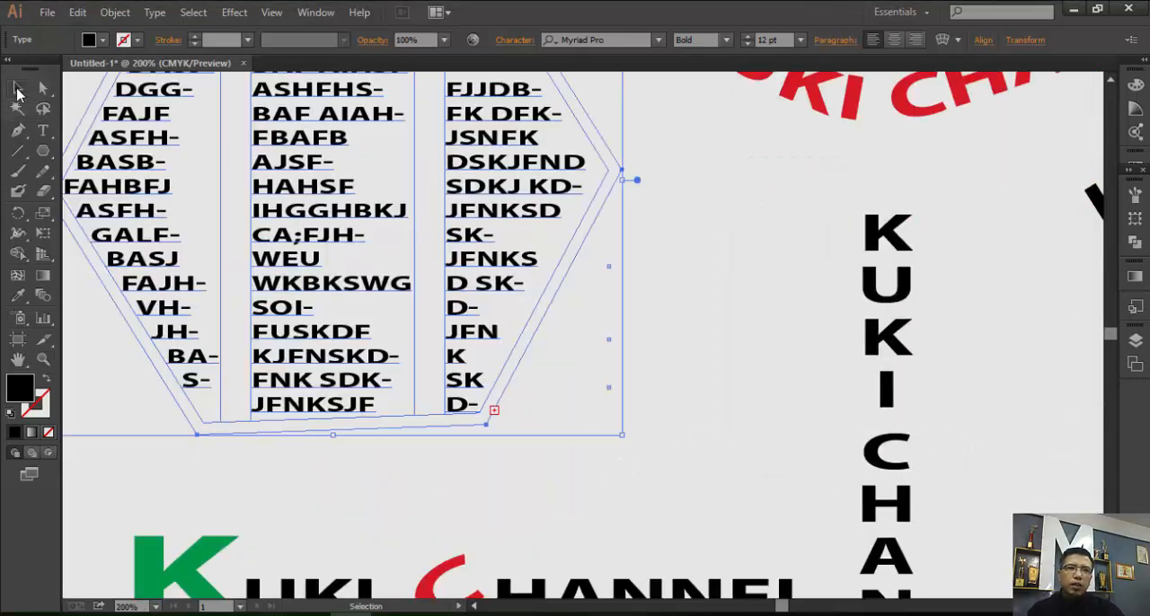
pyautogui.scroll(3, 689, 411)
pyautogui.click(688, 411)
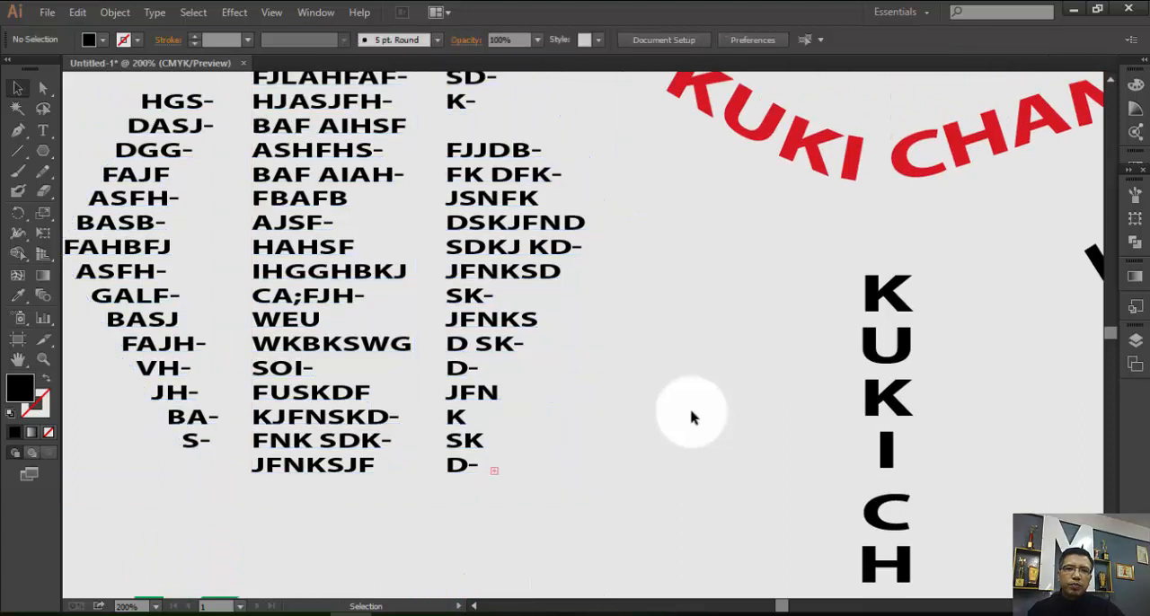
# Delete the red wavy "KUKI CHANNEL" text beside the hexagon text block.
pyautogui.scroll(1, 692, 416)
pyautogui.scroll(1, 691, 416)
pyautogui.scroll(2, 249, 296)
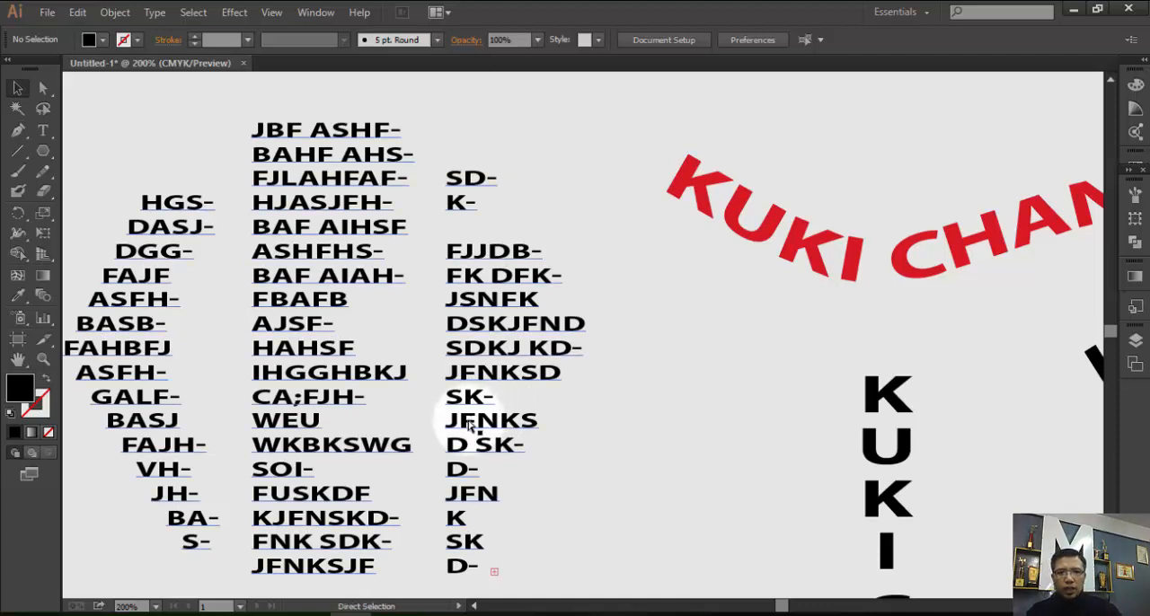
pyautogui.hotkey('ctrl', '-')
pyautogui.hotkey('ctrl', '-')
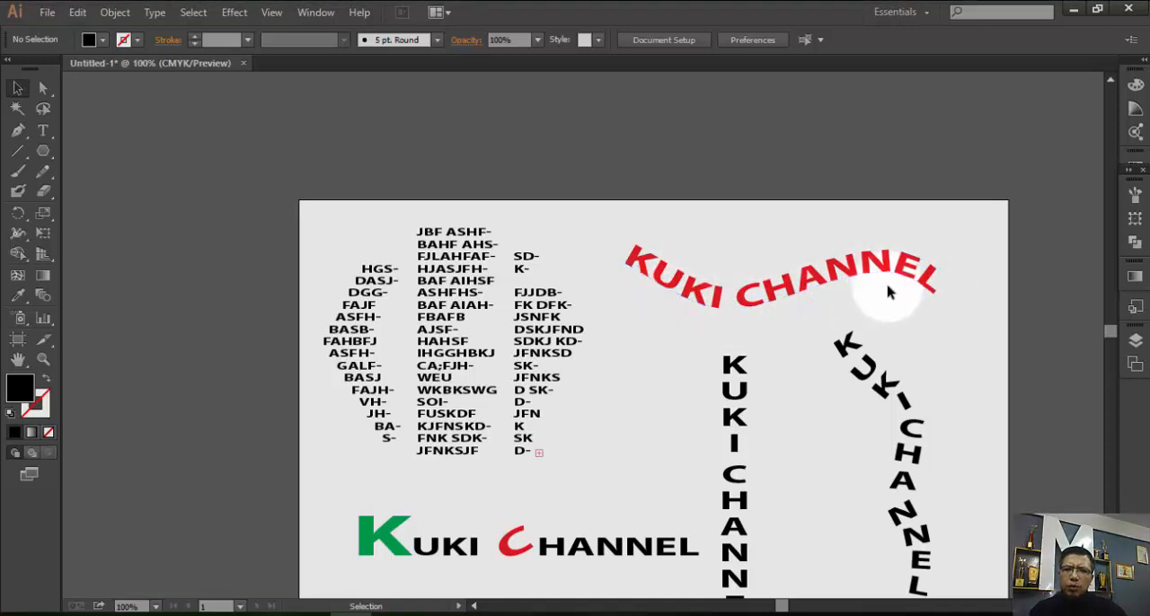
pyautogui.click(855, 276)
pyautogui.press('Delete')
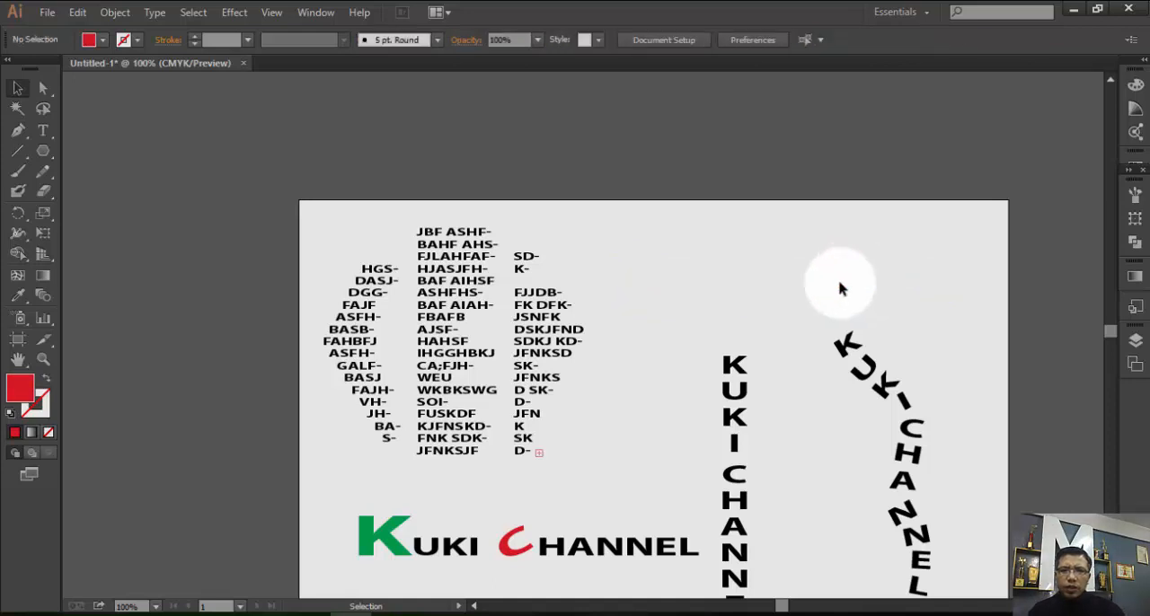
# Draw an open wavy path with the Pen tool across the empty area above the two vertical texts.
pyautogui.click(18, 133)
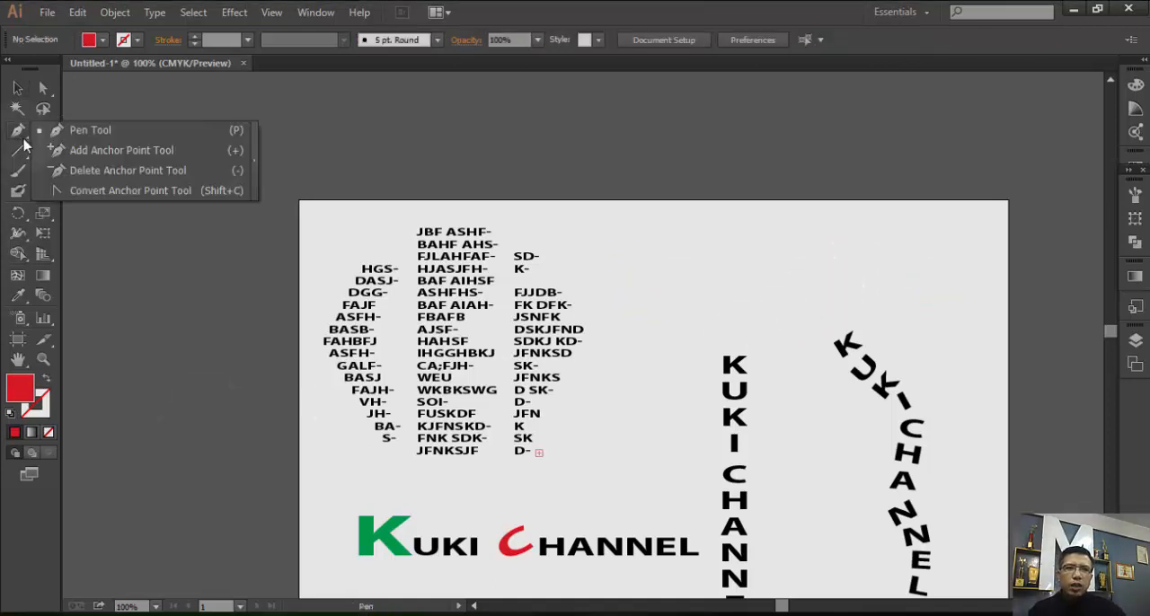
pyautogui.click(65, 133)
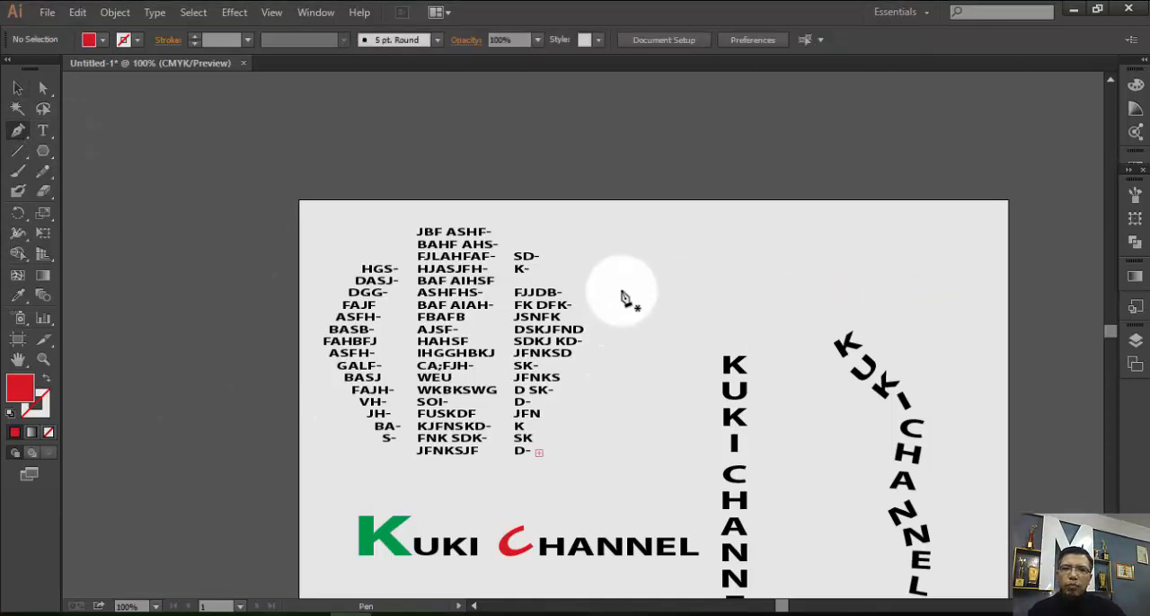
pyautogui.click(636, 259)
pyautogui.moveTo(765, 293); pyautogui.dragTo(838, 266)
pyautogui.click(930, 293)
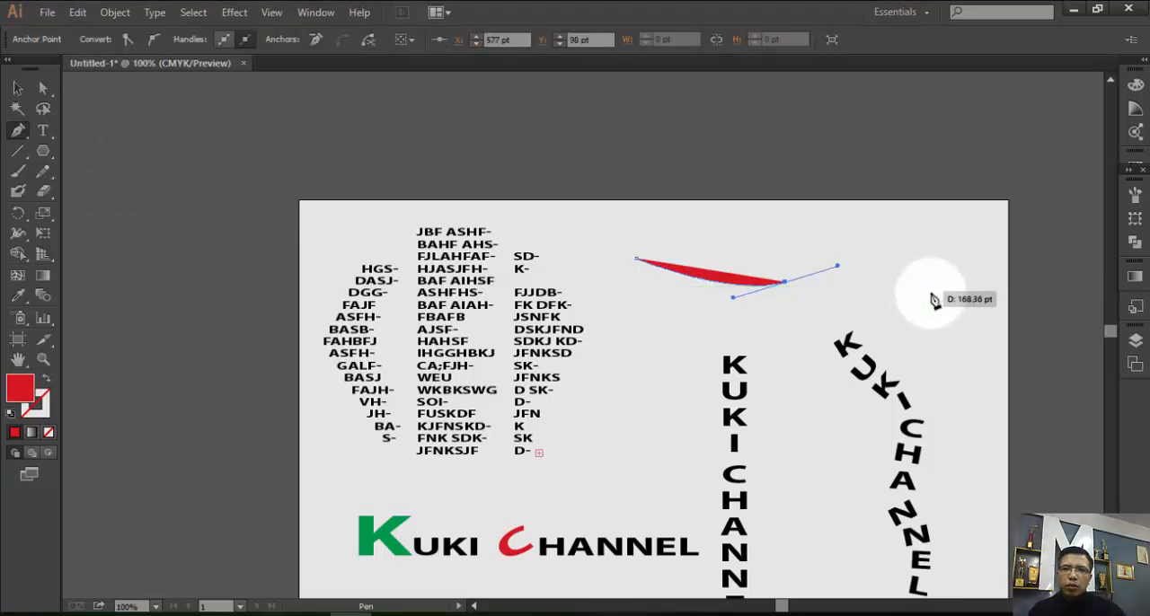
pyautogui.moveTo(941, 300); pyautogui.dragTo(966, 310)
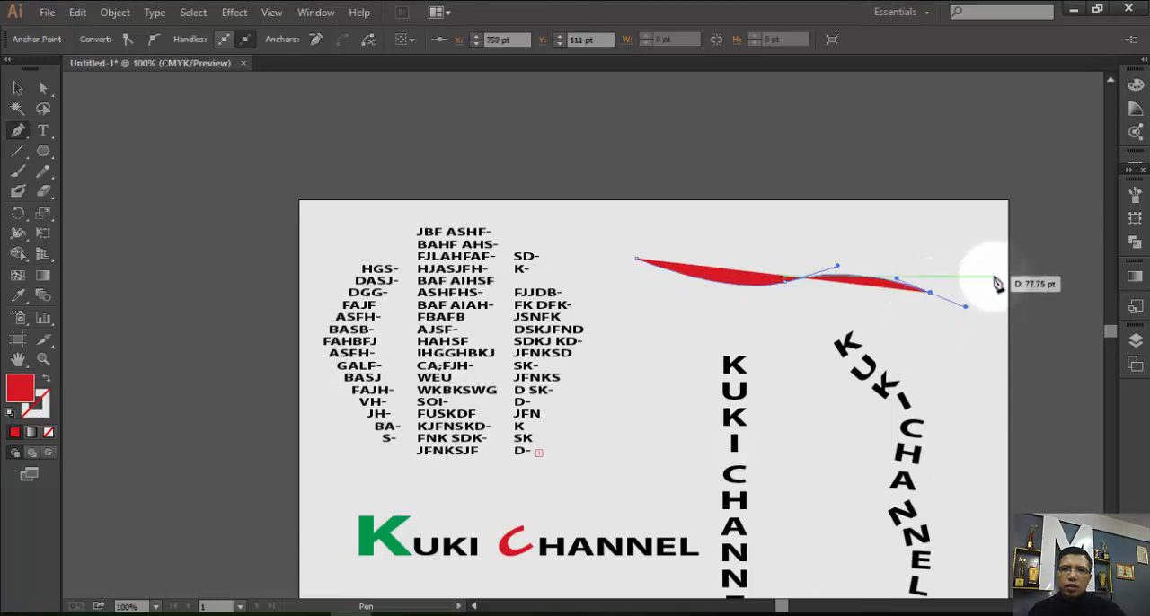
pyautogui.moveTo(993, 275); pyautogui.dragTo(1003, 277)
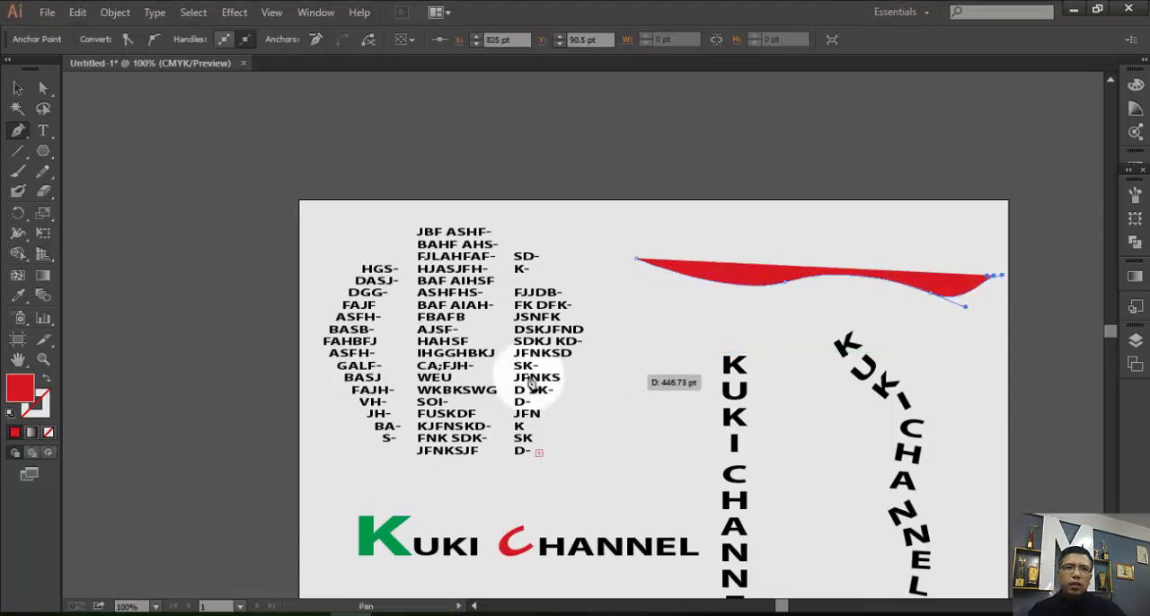
# Give the wavy path no fill and a black 1 pt stroke, and deselect it.
pyautogui.click(18, 90)
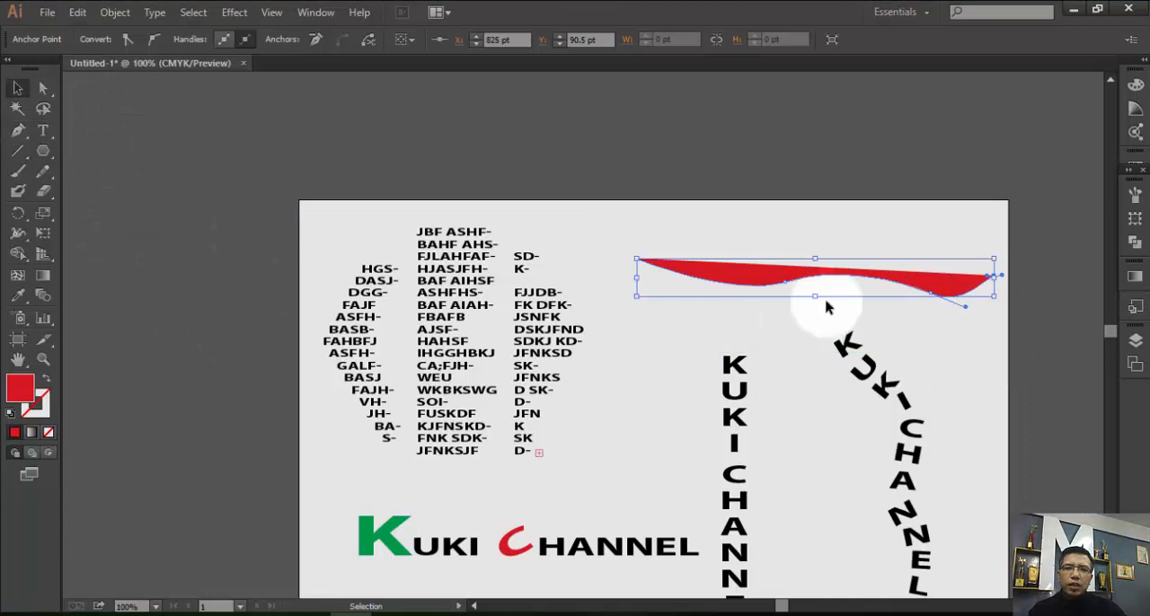
pyautogui.click(765, 287)
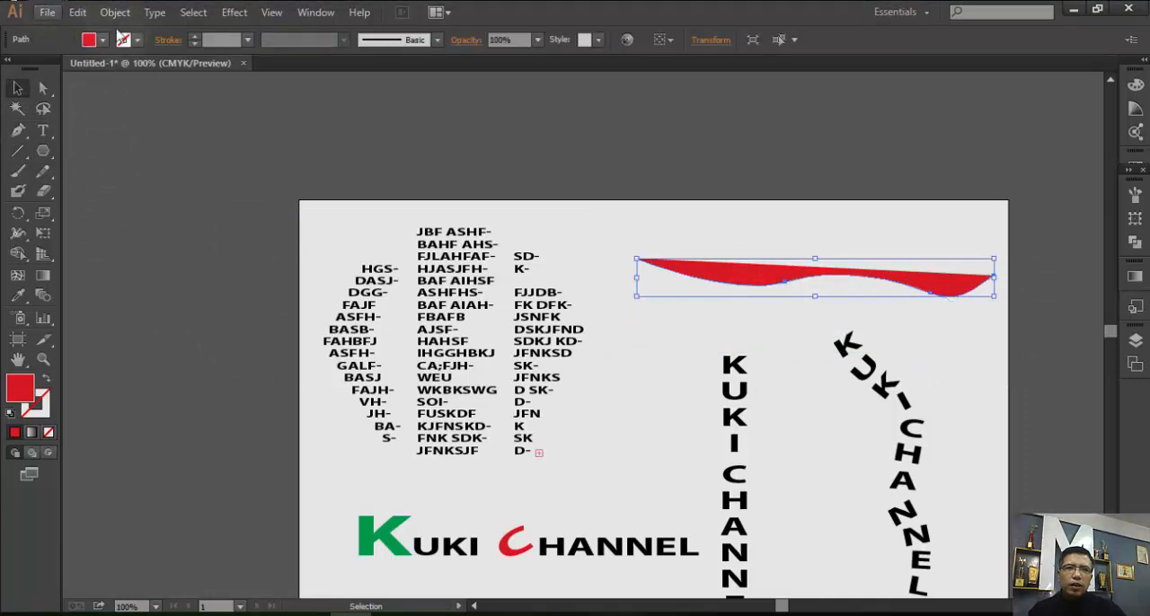
pyautogui.click(89, 39)
pyautogui.click(11, 69)
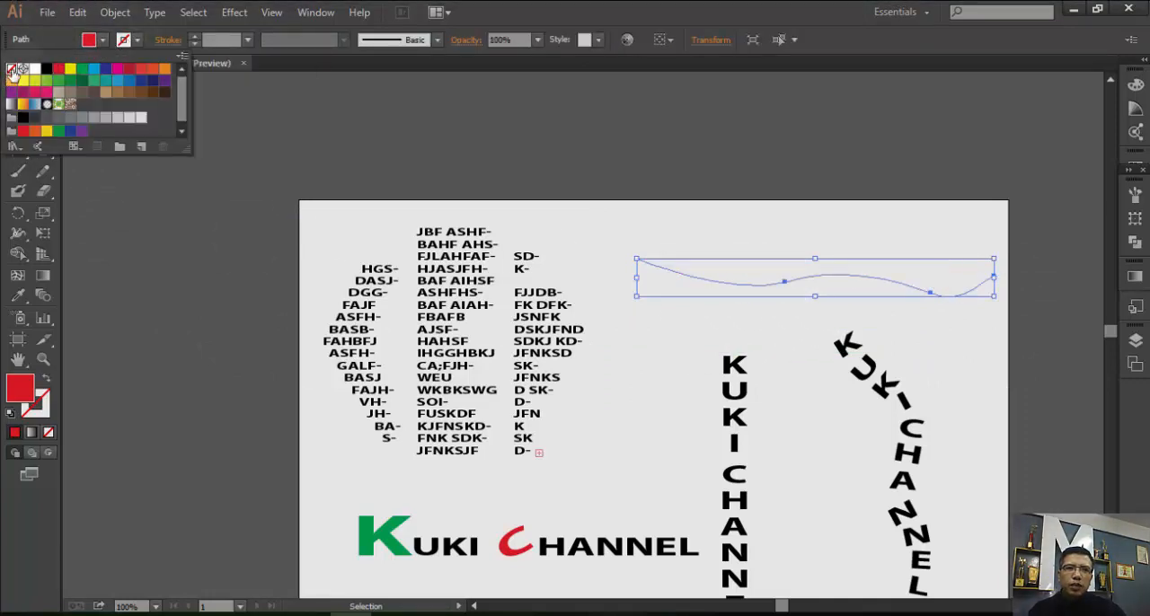
pyautogui.click(135, 41)
pyautogui.click(46, 70)
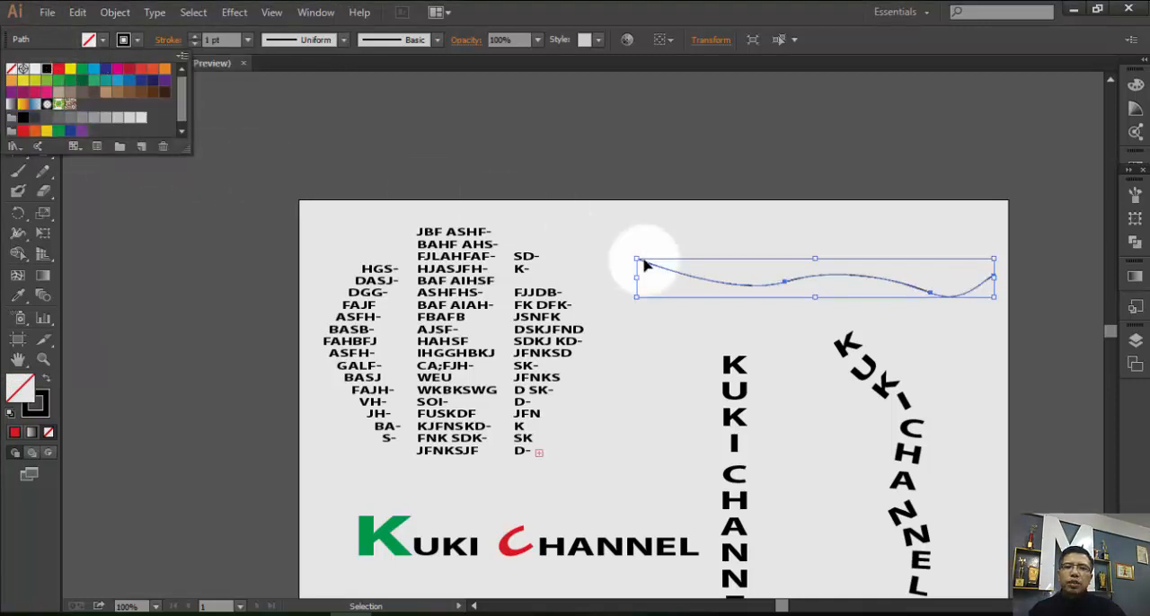
pyautogui.click(653, 324)
pyautogui.click(653, 325)
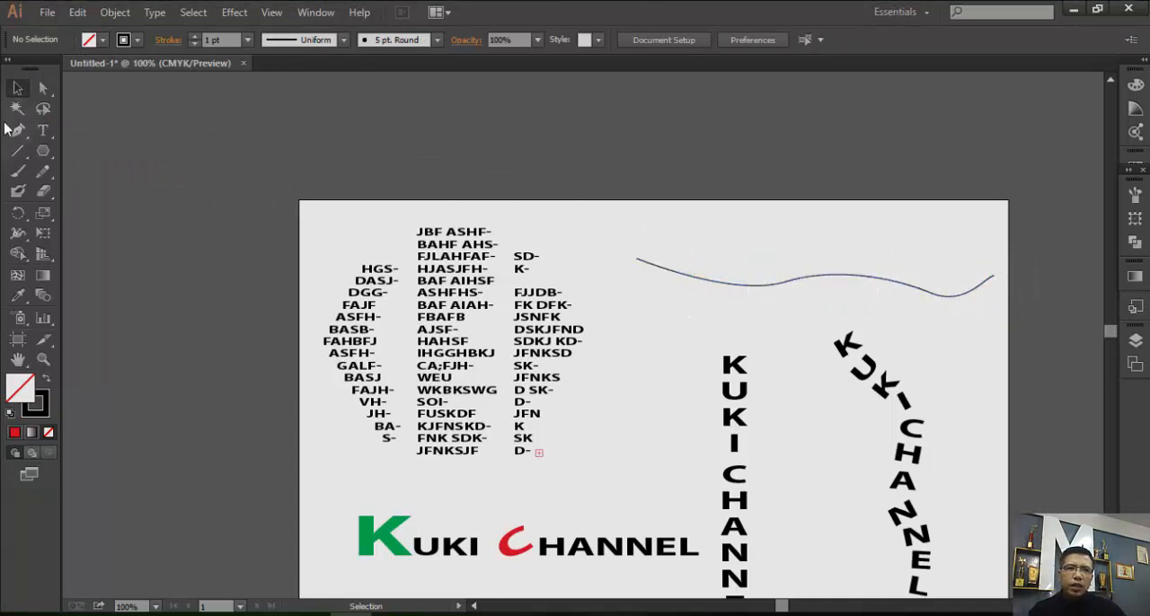
# Add the text "THE KUKI CHANNEL" along the wavy path with Type on a Path, starting near its left end.
pyautogui.click(40, 134)
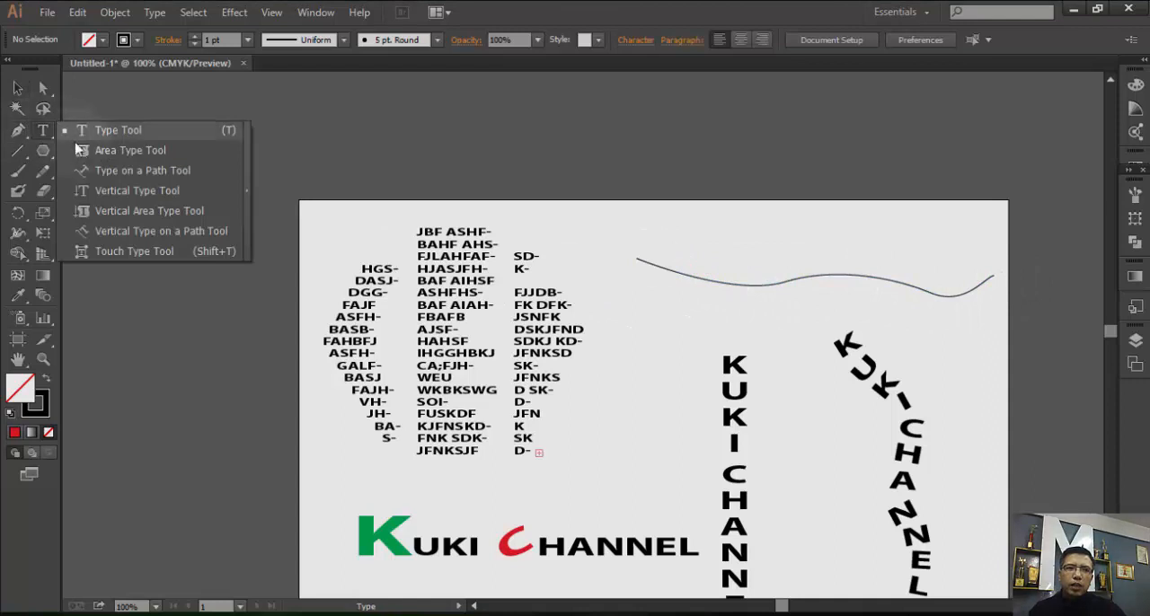
pyautogui.click(164, 178)
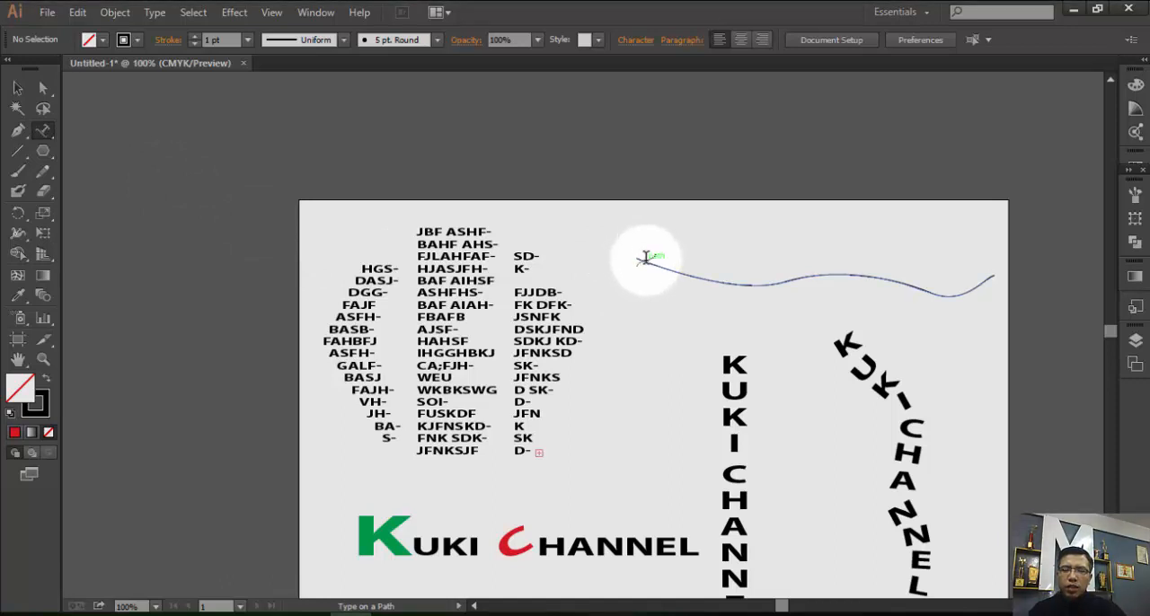
pyautogui.click(645, 259)
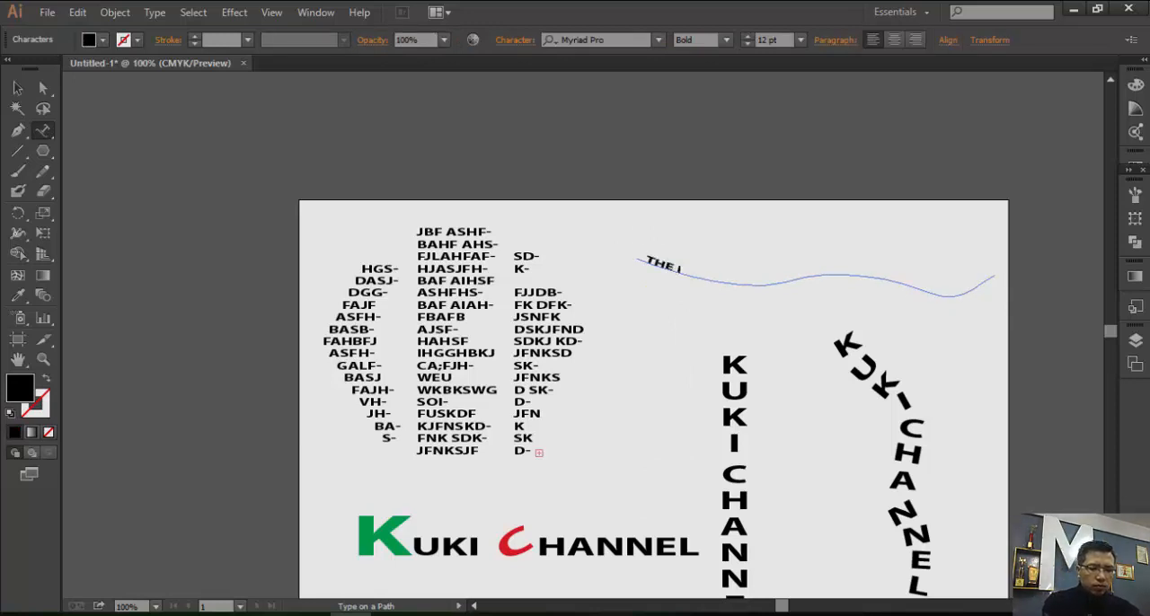
pyautogui.write('THE KUKI CHANNEL')
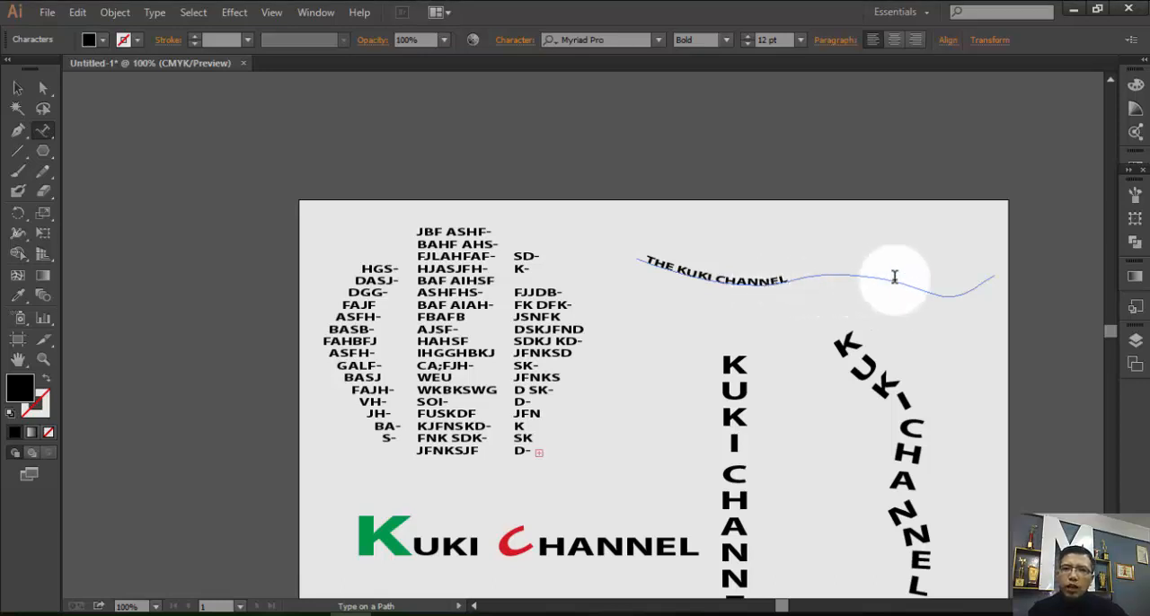
# Enlarge the whole "THE KUKI CHANNEL" path text to 28 pt and deselect it.
pyautogui.click(800, 41)
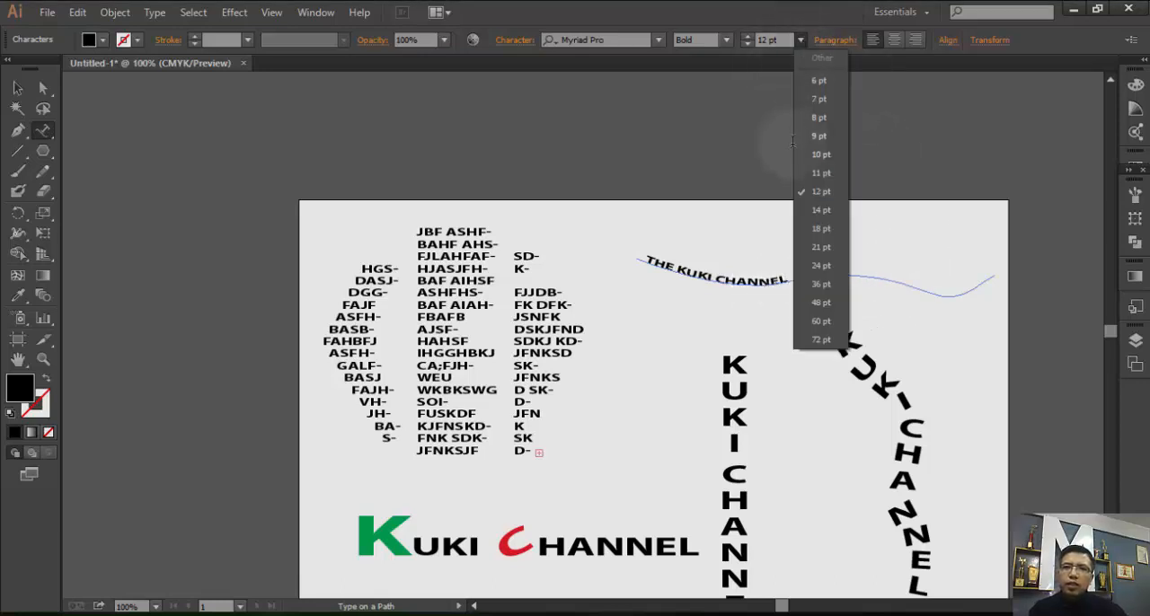
pyautogui.click(820, 254)
pyautogui.moveTo(818, 251); pyautogui.dragTo(643, 265)
pyautogui.click(800, 41)
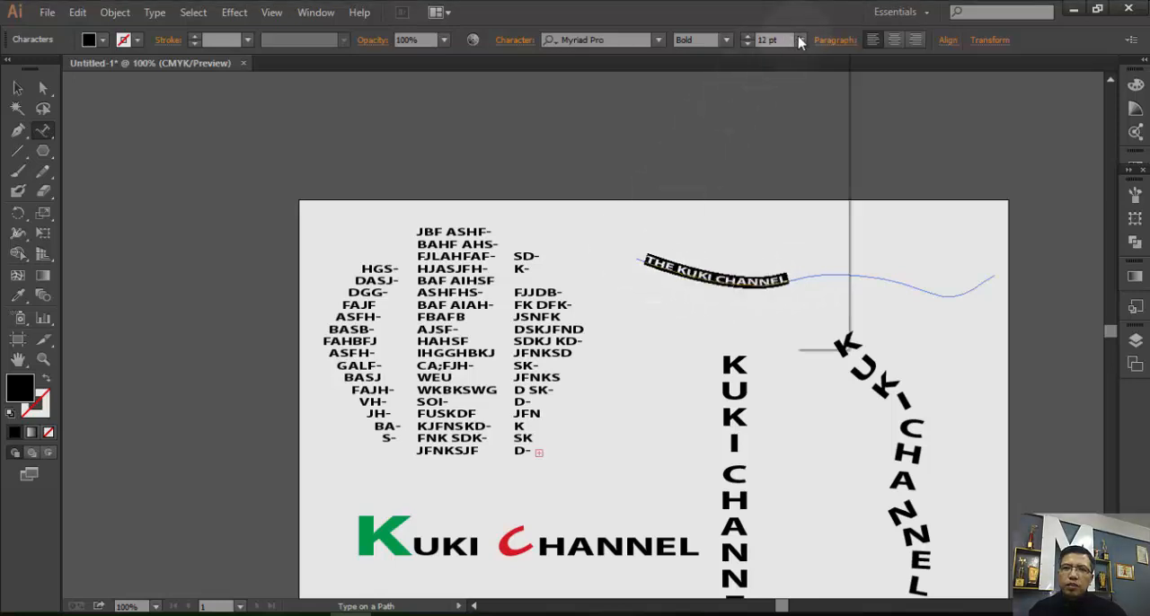
pyautogui.click(814, 277)
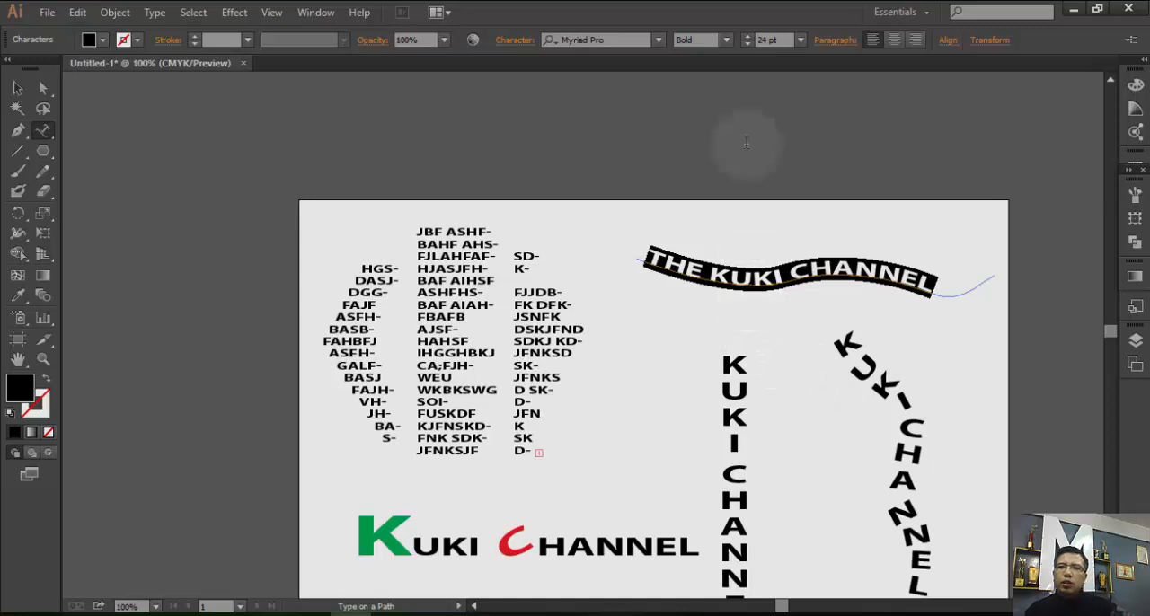
pyautogui.click(746, 39)
pyautogui.click(746, 40)
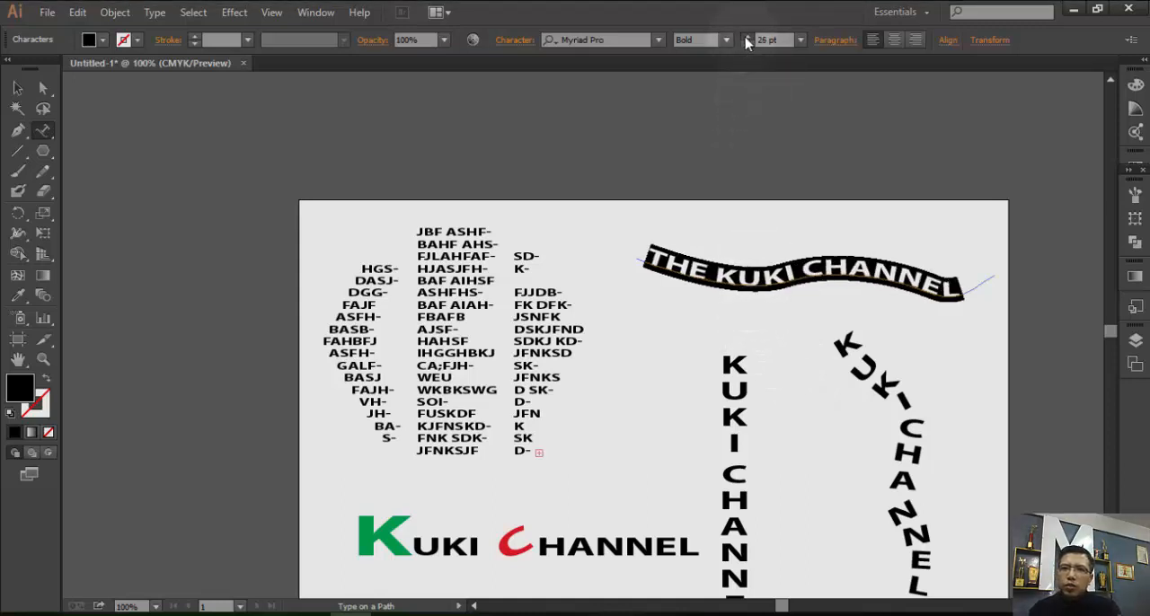
pyautogui.click(746, 40)
pyautogui.click(746, 40)
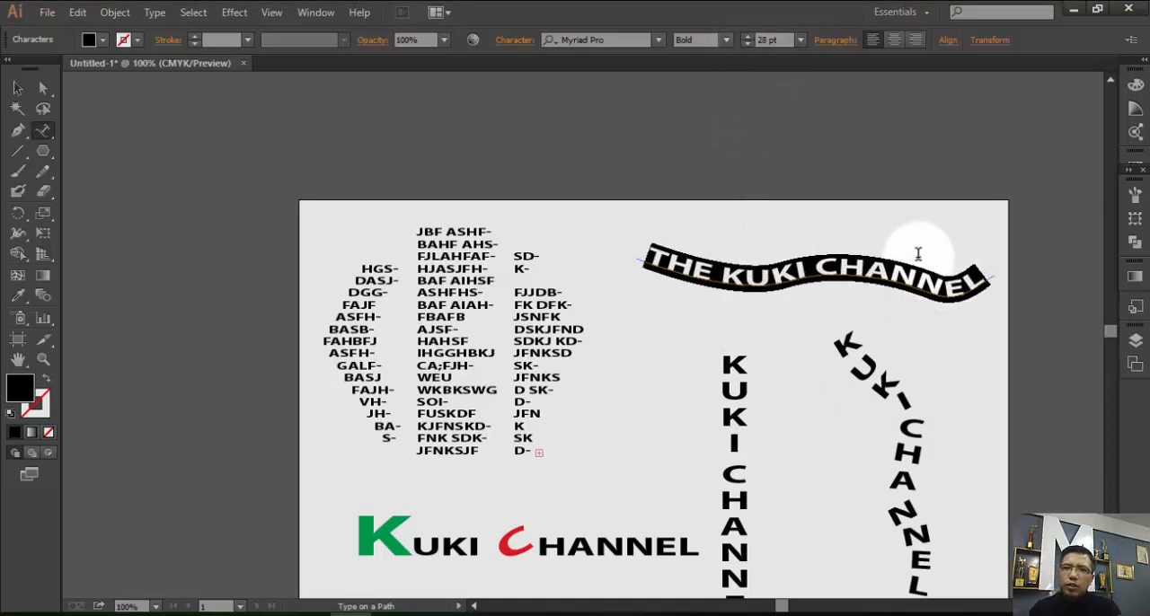
pyautogui.click(13, 90)
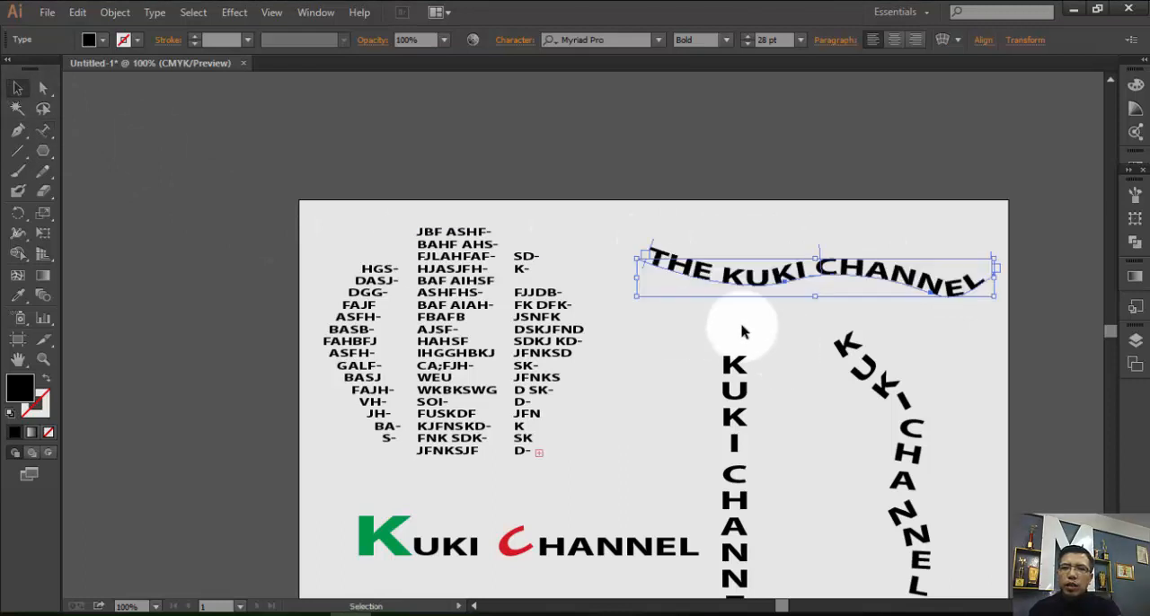
pyautogui.click(678, 297)
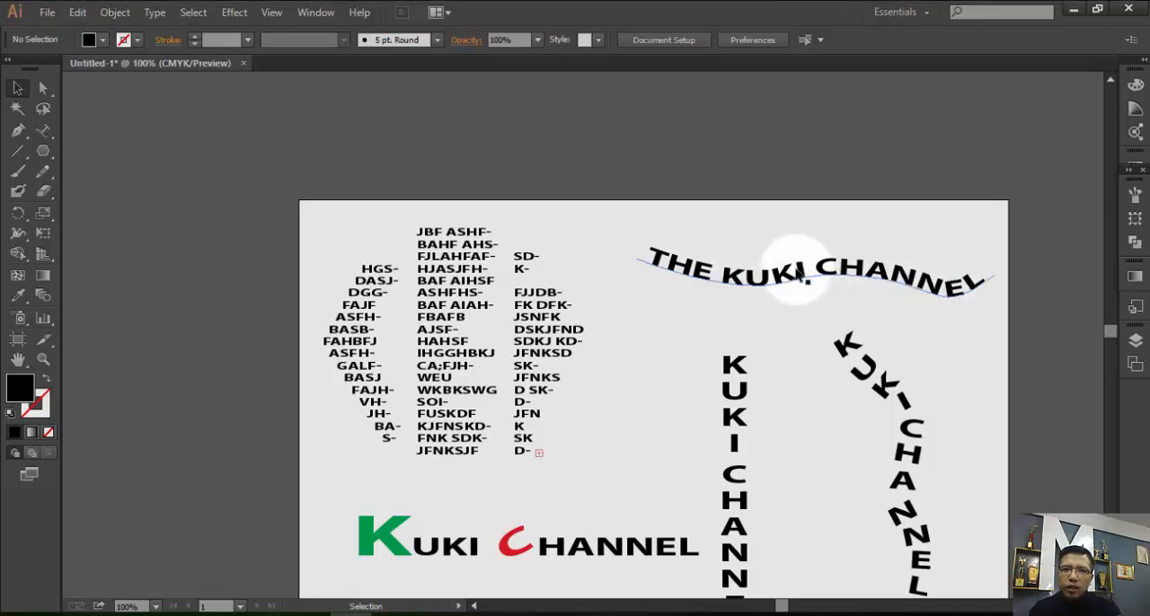
# Select all characters of the "THE KUKI CHANNEL" path text and change their fill to red.
pyautogui.click(797, 273)
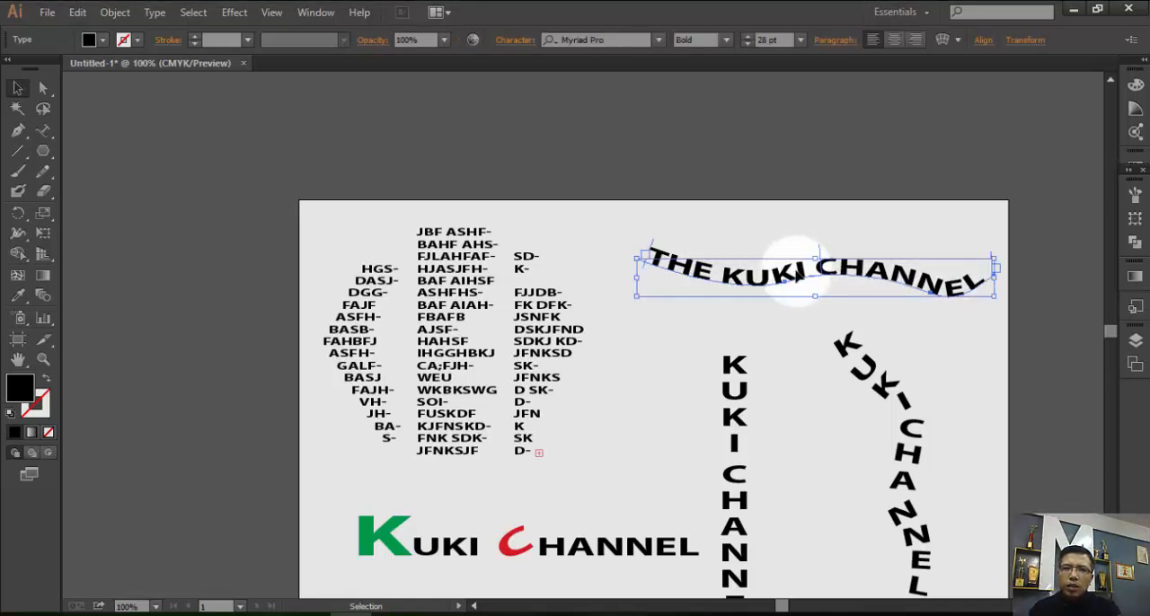
pyautogui.doubleClick(783, 281)
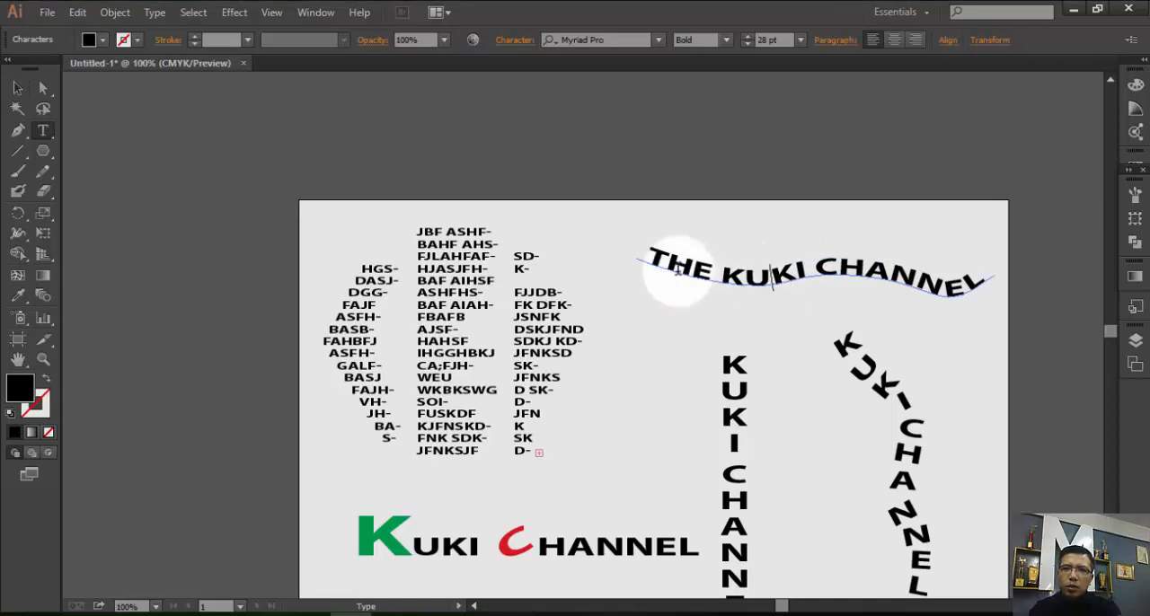
pyautogui.moveTo(629, 252); pyautogui.dragTo(986, 251)
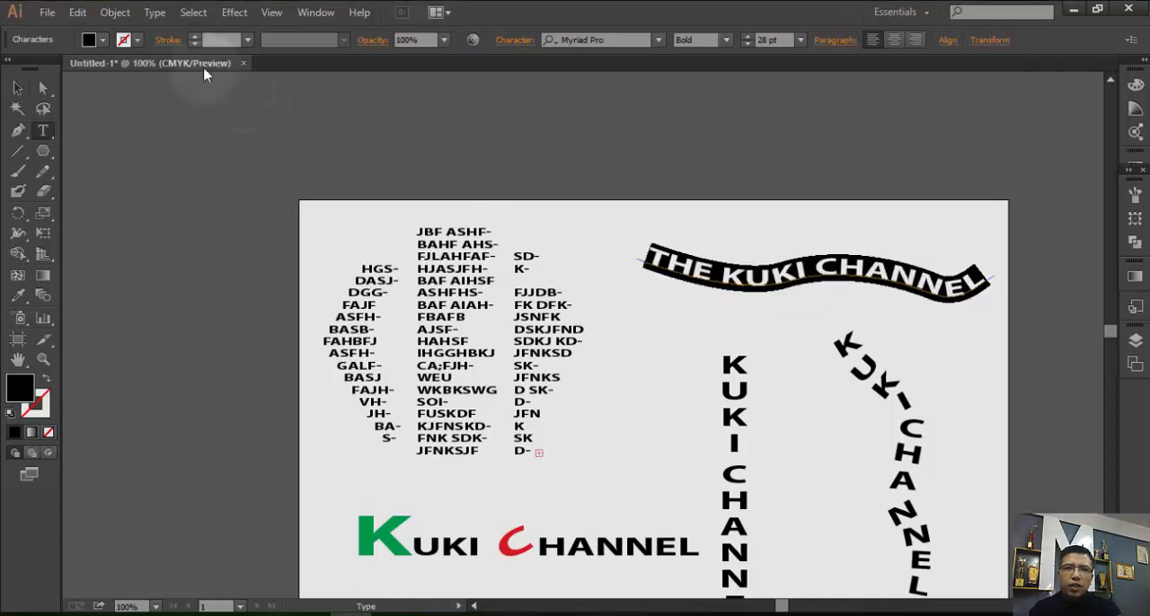
pyautogui.click(100, 45)
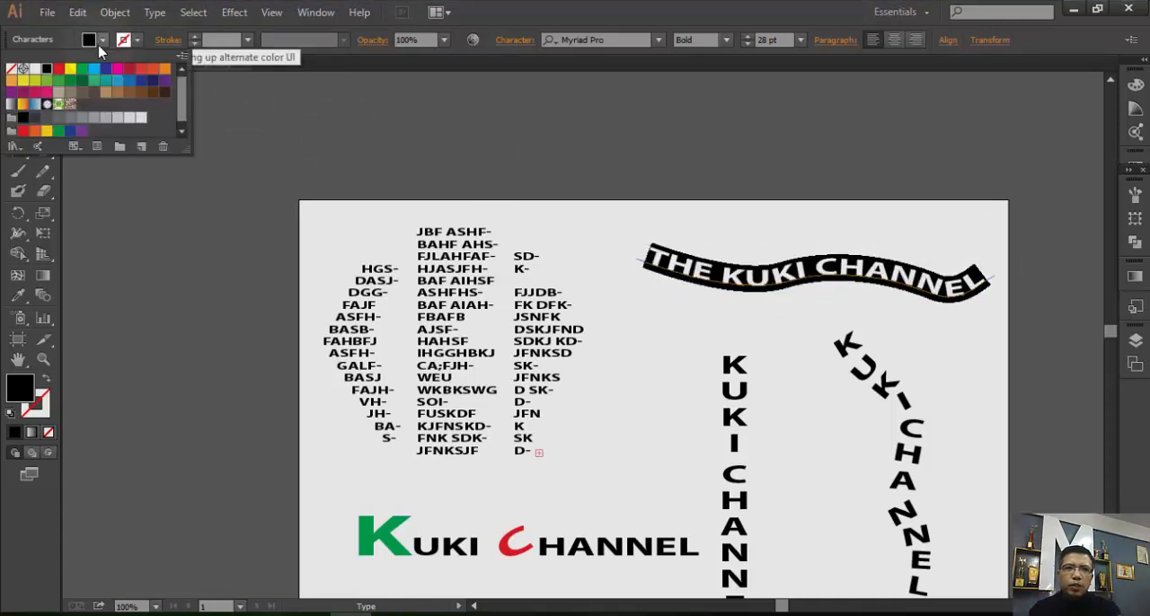
pyautogui.click(58, 68)
pyautogui.click(686, 238)
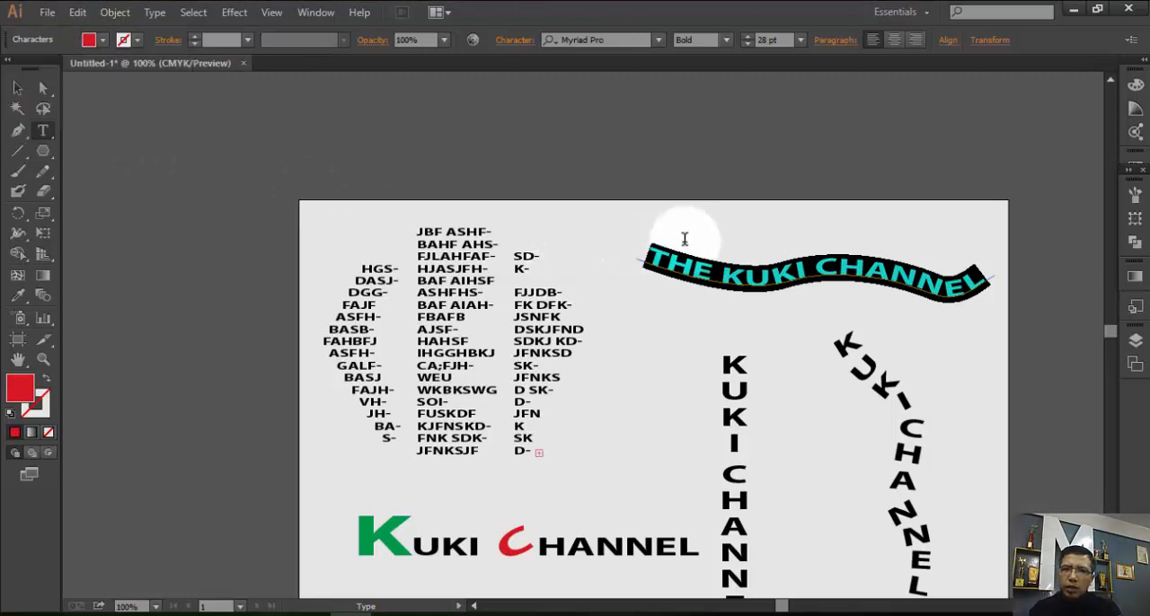
# Finish editing the red "THE KUKI CHANNEL" path text and deselect it.
pyautogui.click(693, 254)
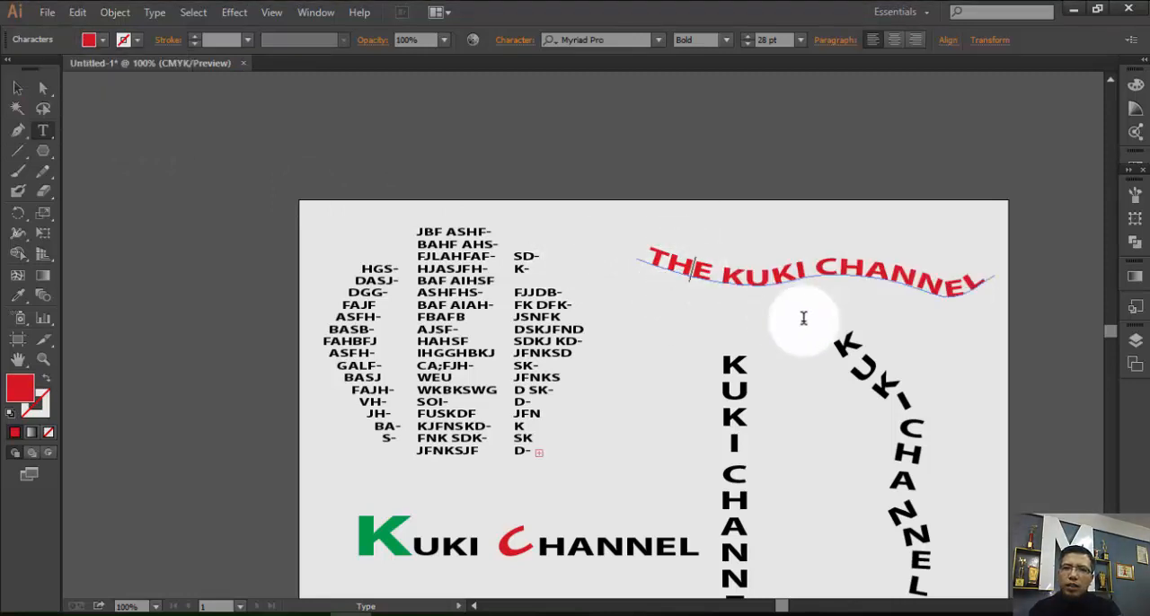
pyautogui.click(21, 90)
pyautogui.click(688, 359)
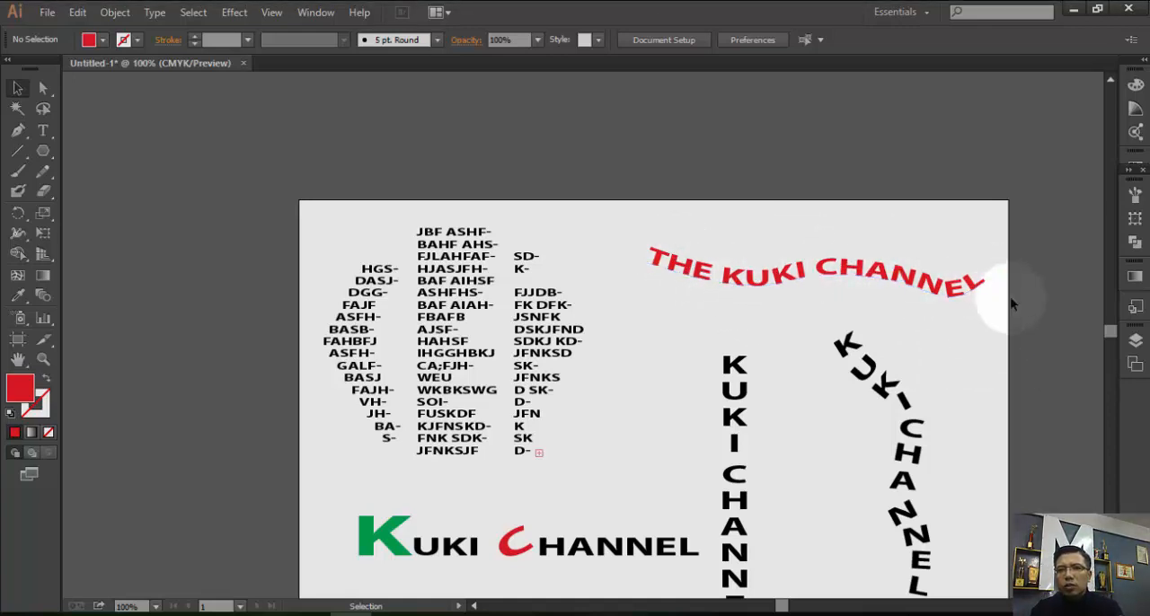
# Delete the straight vertical "KUKI CHANNEL" text.
pyautogui.scroll(-1, 989, 359)
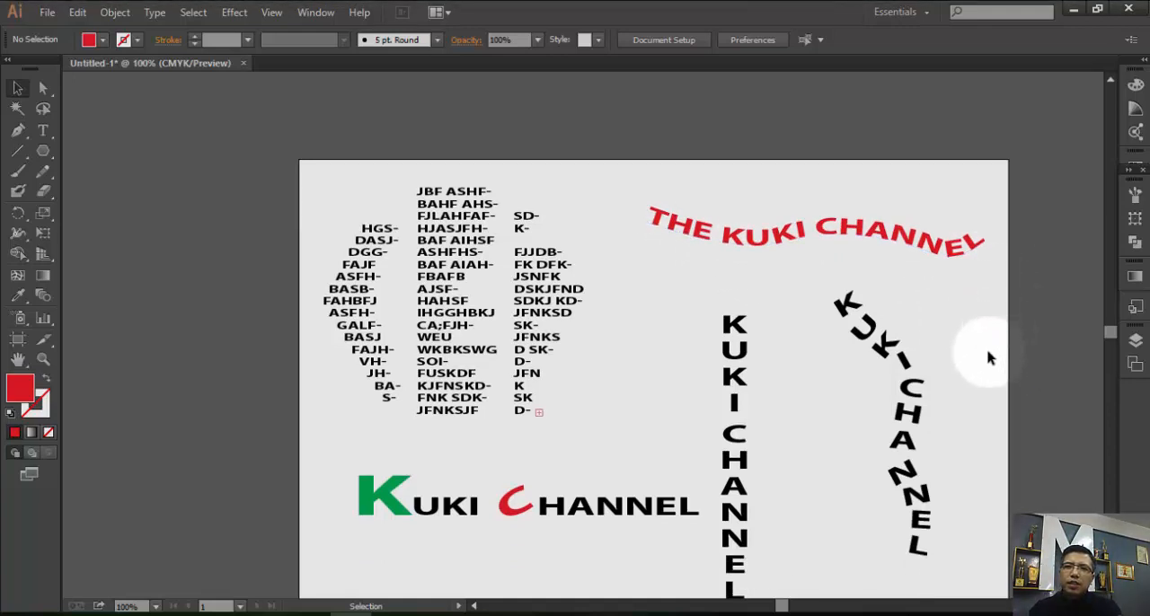
pyautogui.scroll(-3, 862, 270)
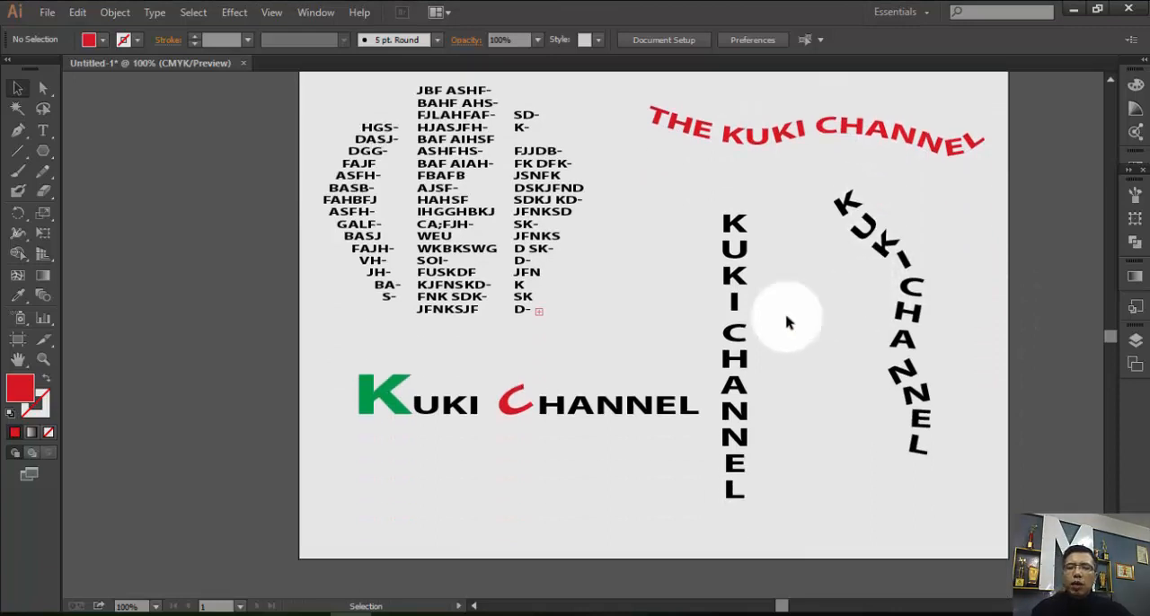
pyautogui.scroll(-1, 758, 324)
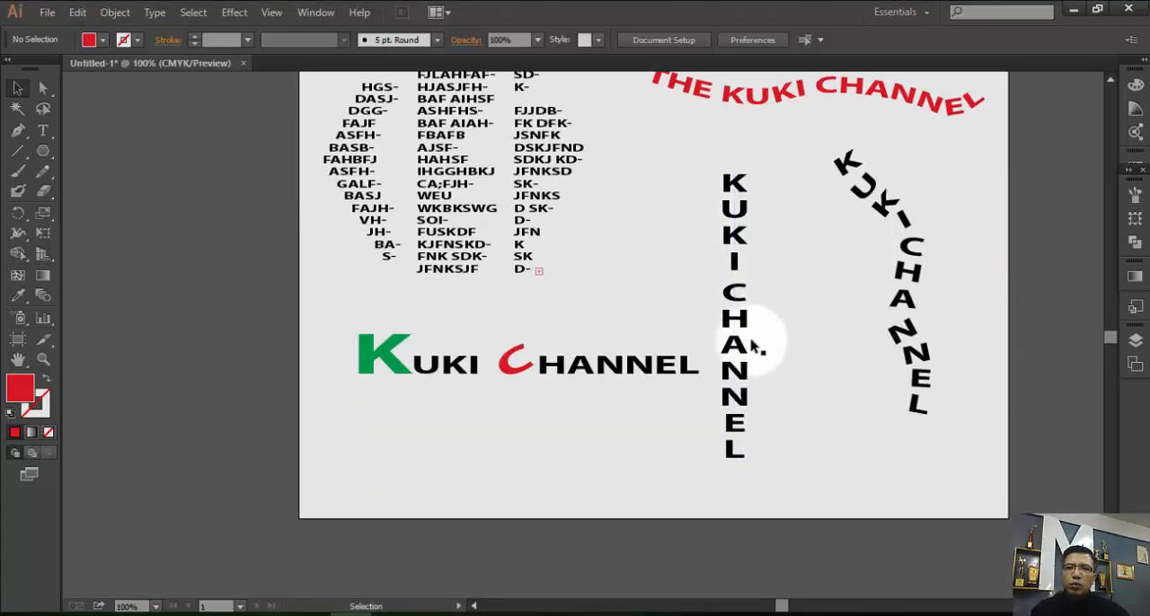
pyautogui.click(743, 306)
pyautogui.press('Delete')
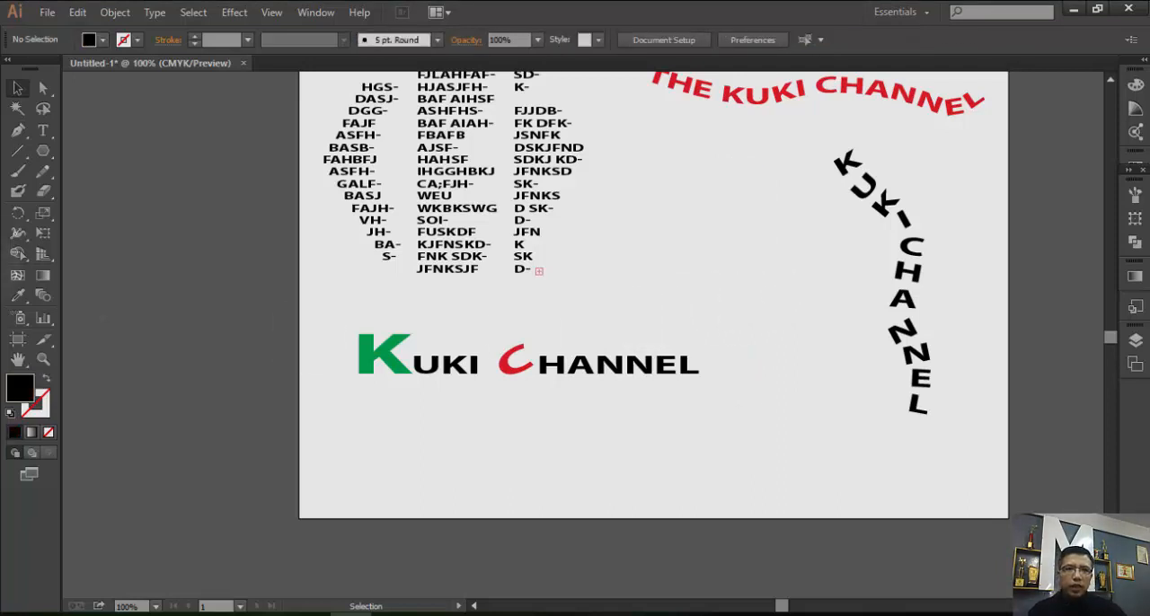
# Add the vertical text "THE KUKI CHANNEL" with the Vertical Type tool, beside the curved "KUKI CHANNEL" text.
pyautogui.click(43, 133)
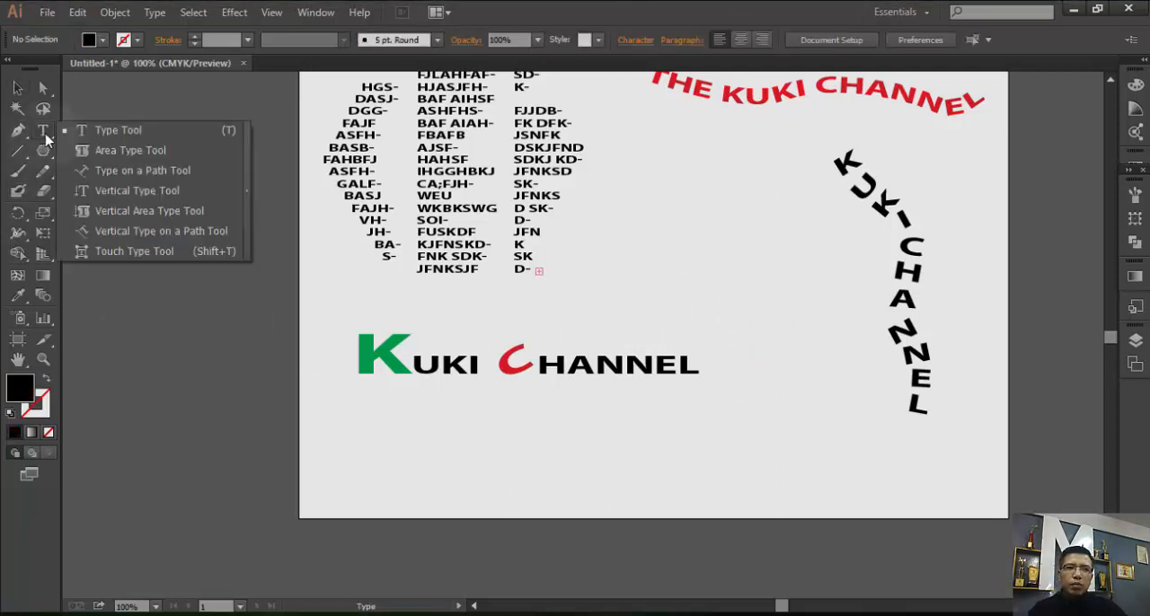
pyautogui.click(153, 191)
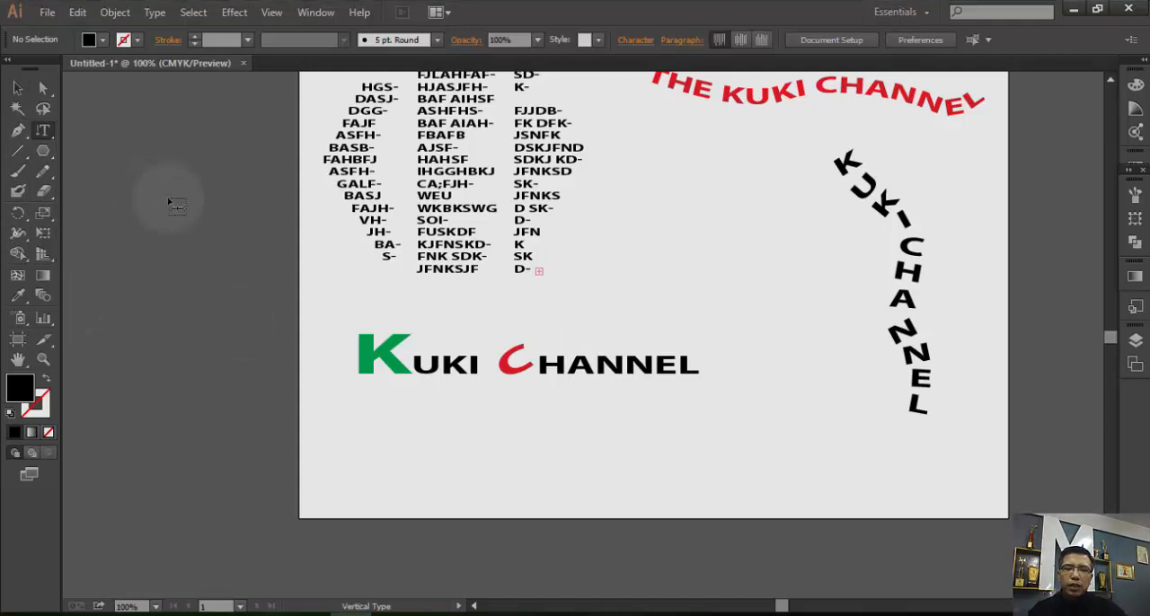
pyautogui.click(754, 175)
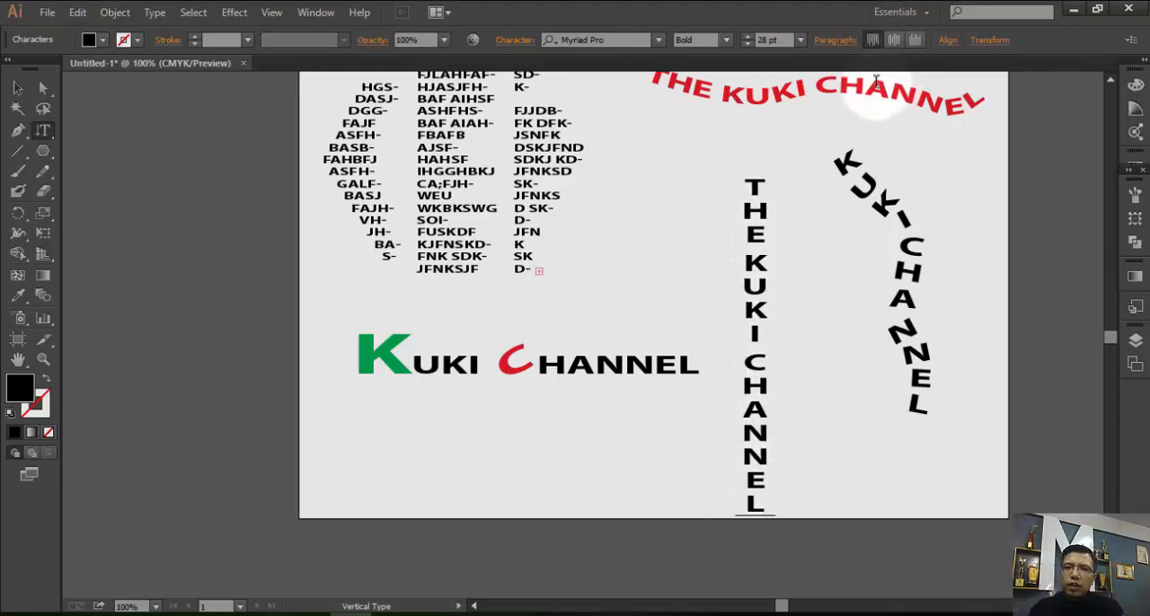
pyautogui.moveTo(842, 151); pyautogui.dragTo(941, 460)
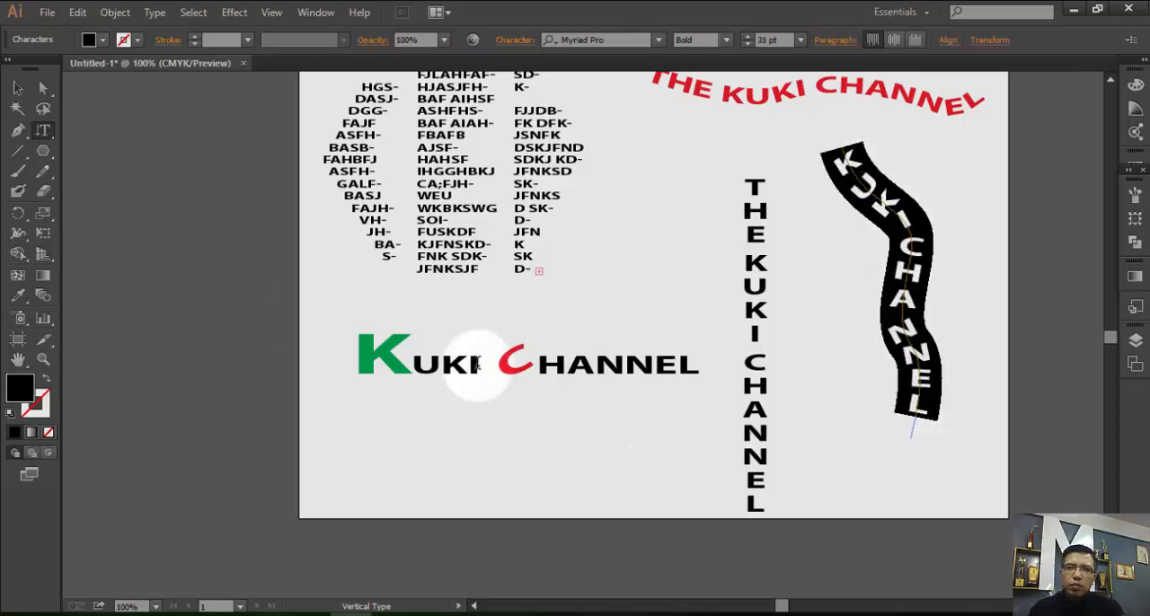
pyautogui.click(18, 131)
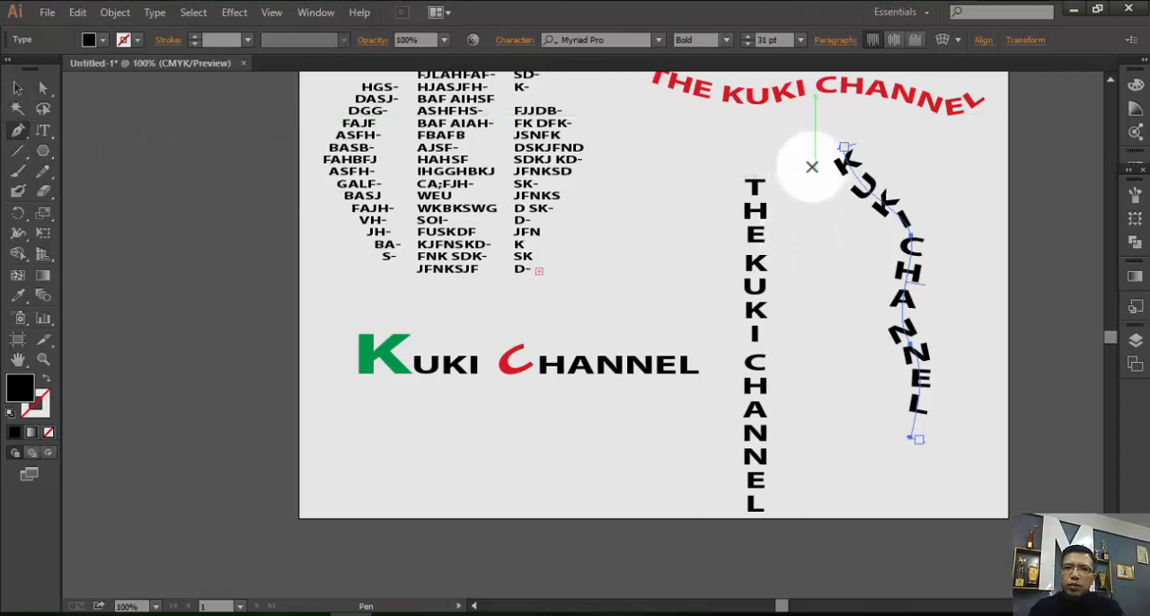
pyautogui.click(20, 87)
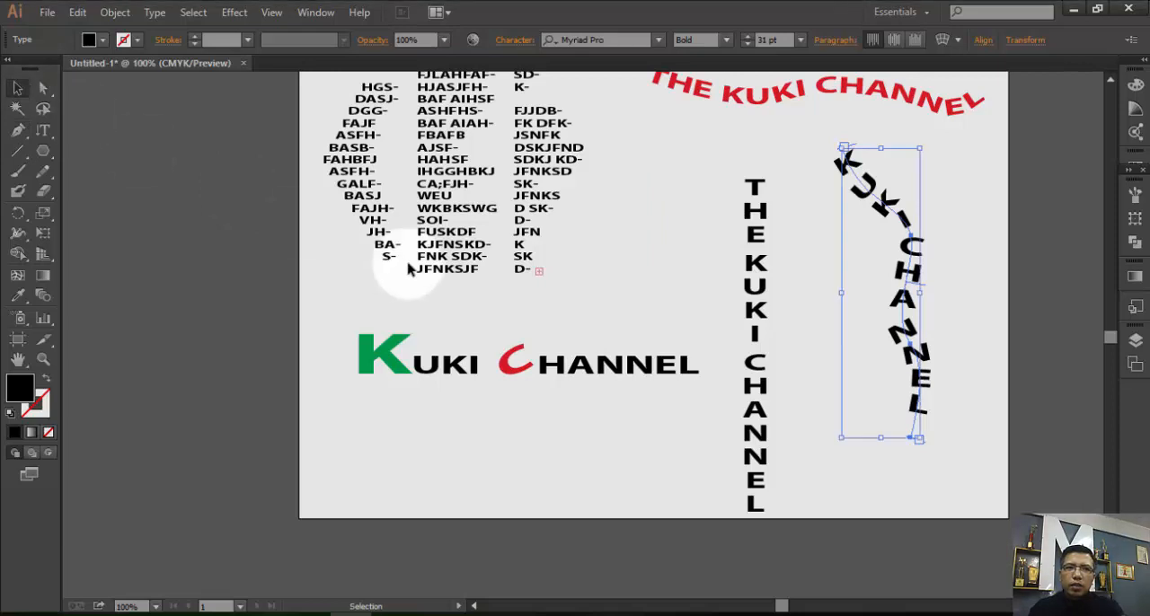
pyautogui.click(418, 327)
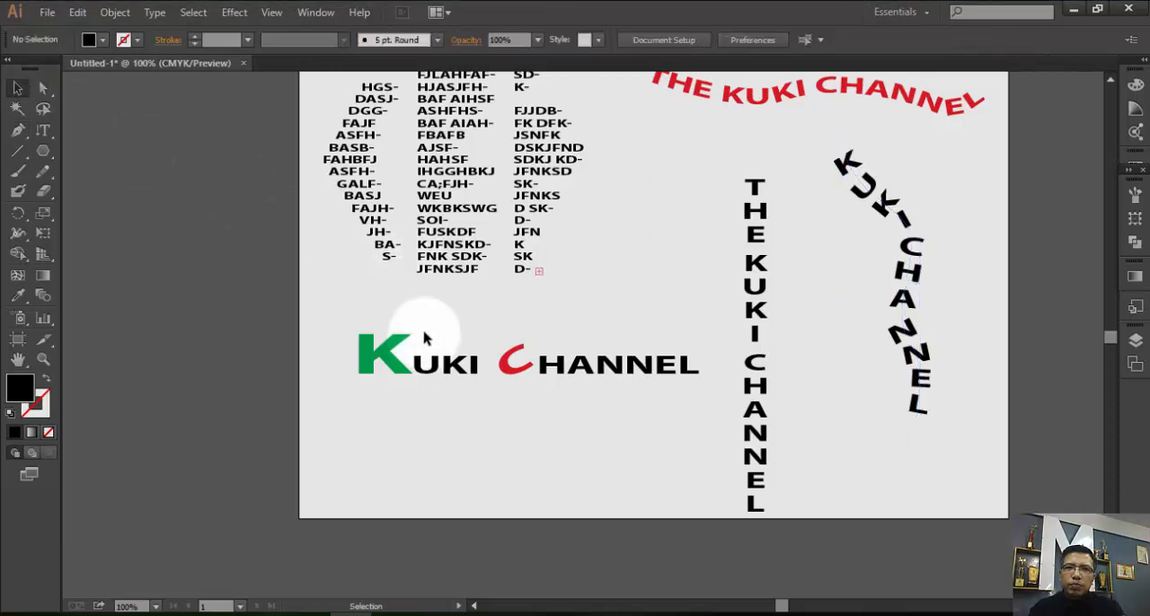
# Draw an open, three-point S-shaped path with the Pen tool between the straight and curved vertical texts, and deselect it.
pyautogui.click(16, 130)
pyautogui.click(814, 178)
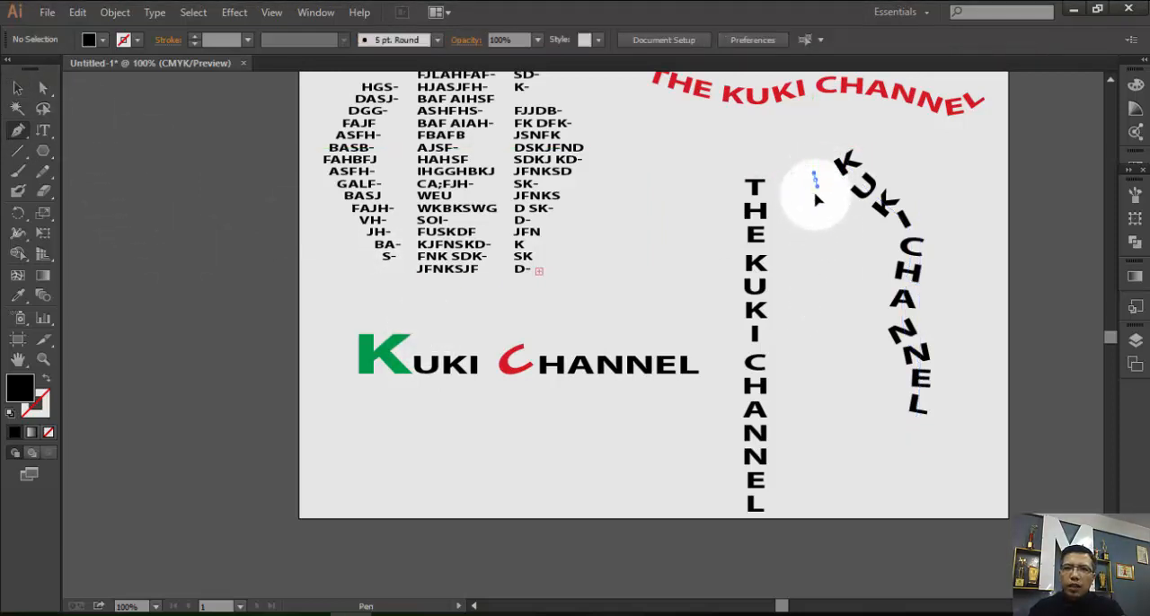
pyautogui.moveTo(816, 194); pyautogui.dragTo(802, 240)
pyautogui.moveTo(841, 326); pyautogui.dragTo(870, 369)
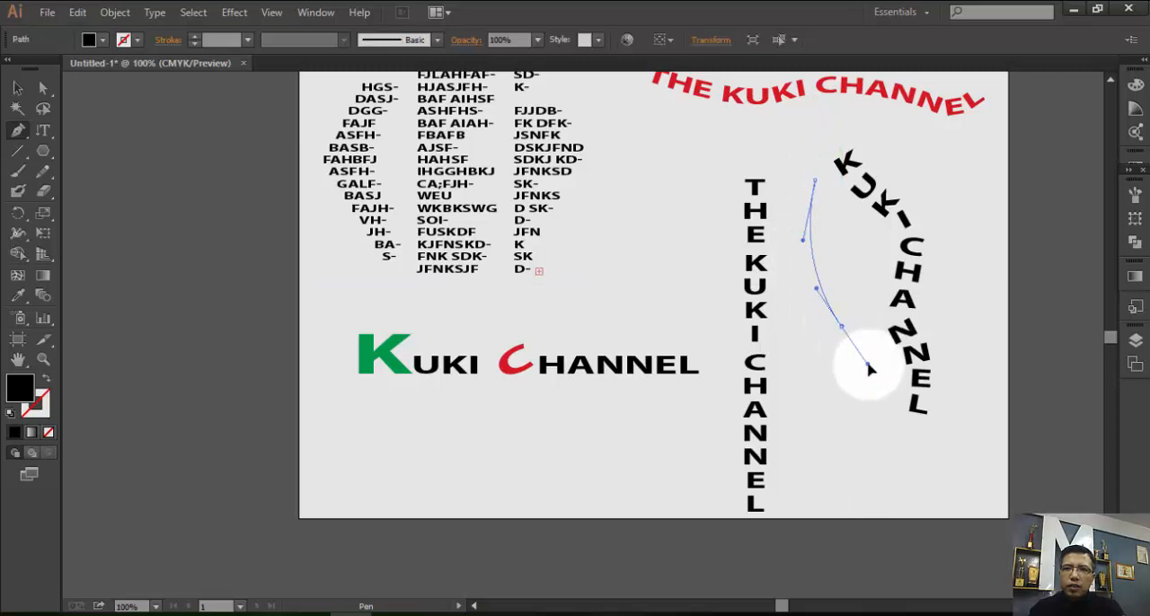
pyautogui.moveTo(851, 474); pyautogui.dragTo(828, 503)
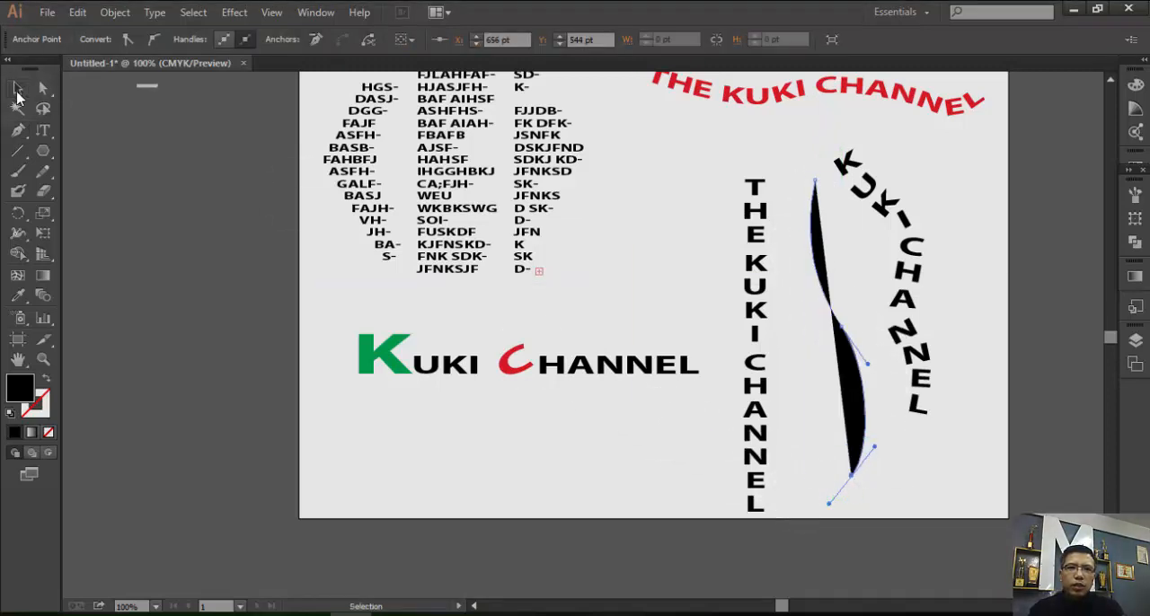
pyautogui.click(18, 88)
pyautogui.click(898, 457)
# Give the S-shaped path no fill and a black 1 pt stroke, and deselect it.
pyautogui.click(849, 357)
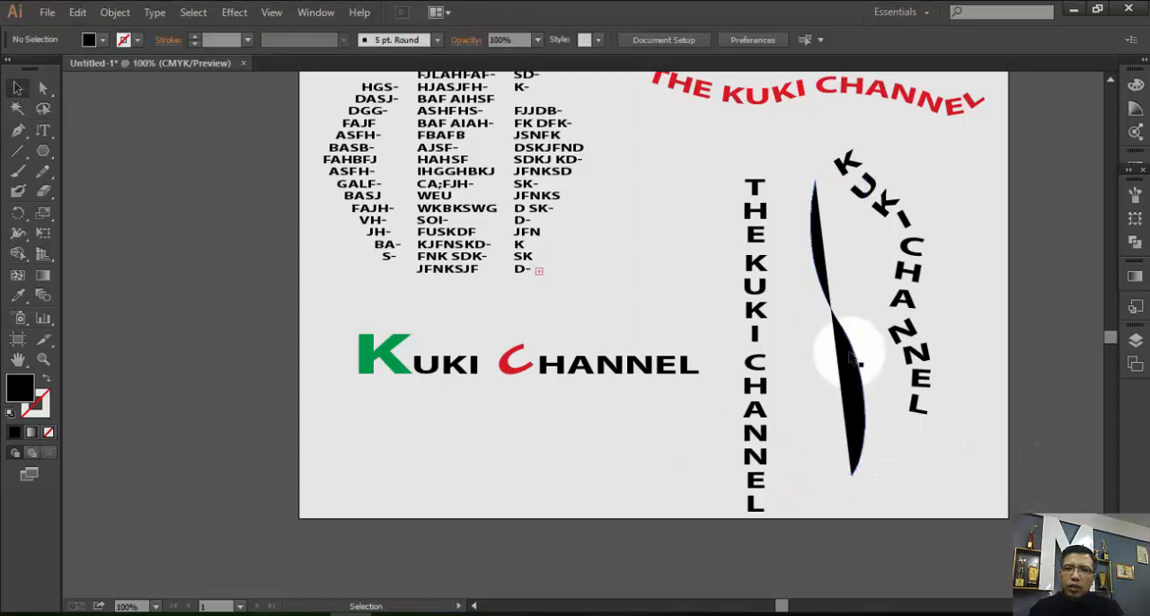
pyautogui.click(89, 39)
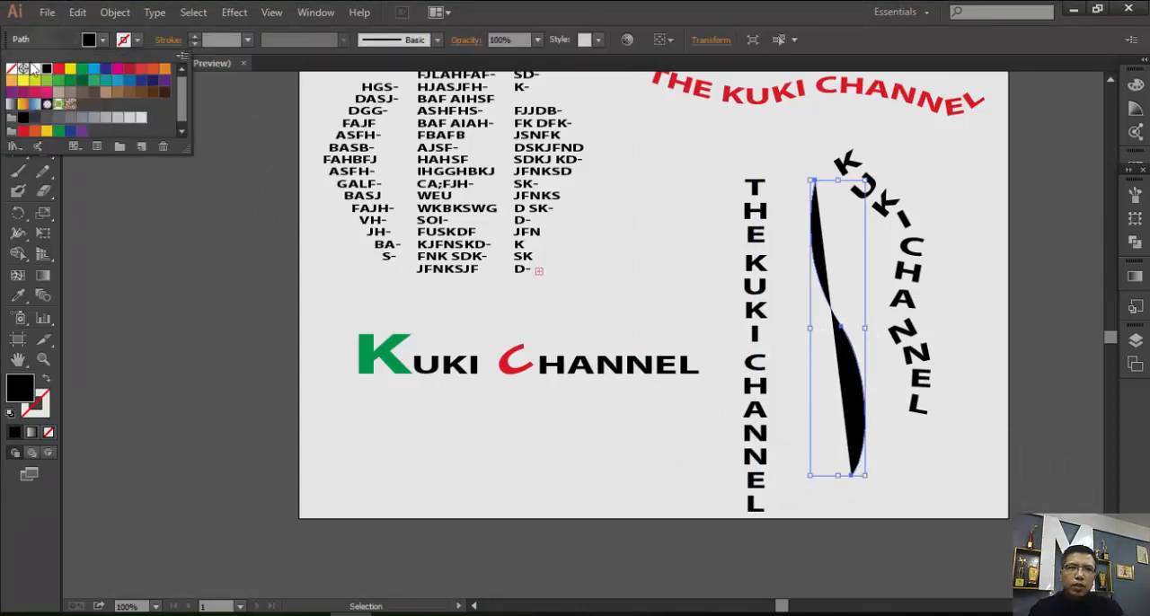
pyautogui.click(11, 70)
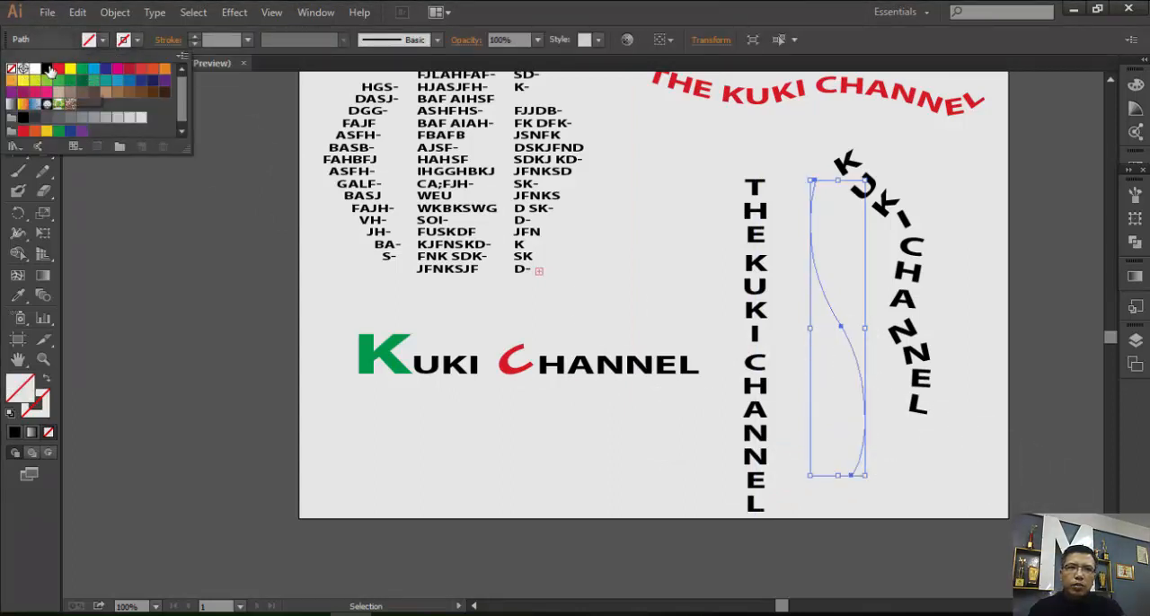
pyautogui.click(127, 41)
pyautogui.click(45, 70)
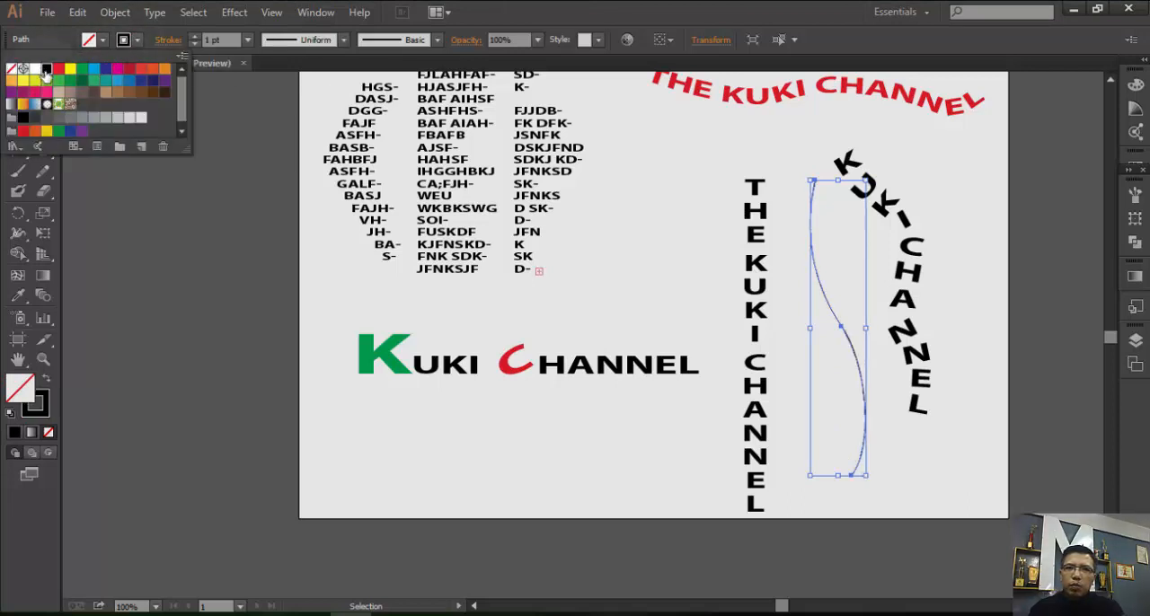
pyautogui.click(919, 465)
# Delete the curved vertical "KUKI CHANNEL" text and move the S-shaped path into its place.
pyautogui.click(907, 351)
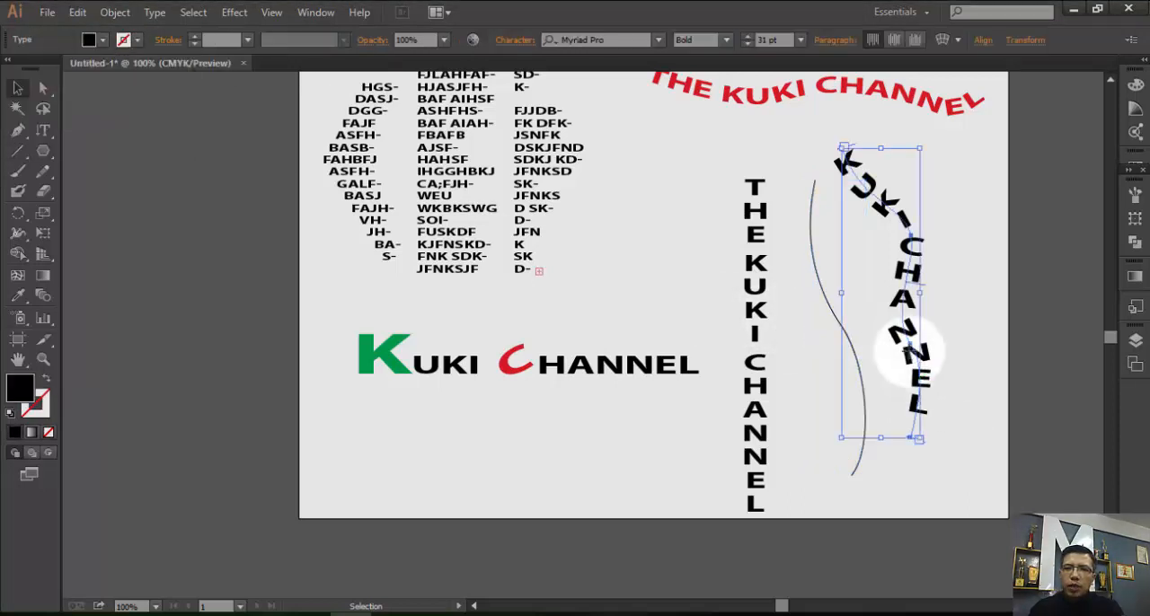
pyautogui.press('Delete')
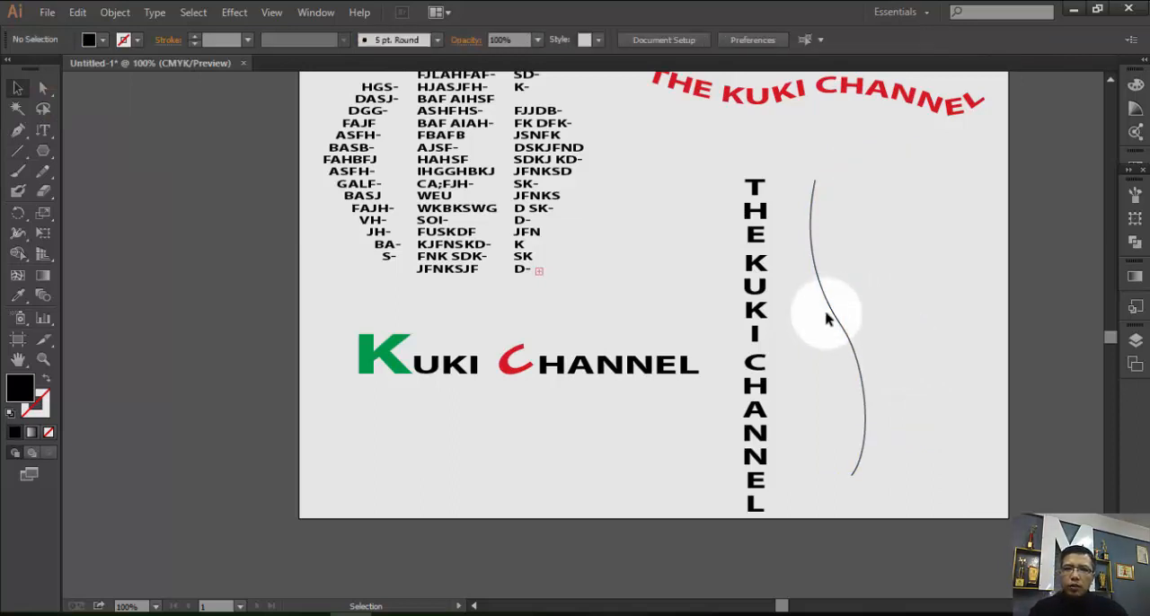
pyautogui.moveTo(842, 319); pyautogui.dragTo(887, 297)
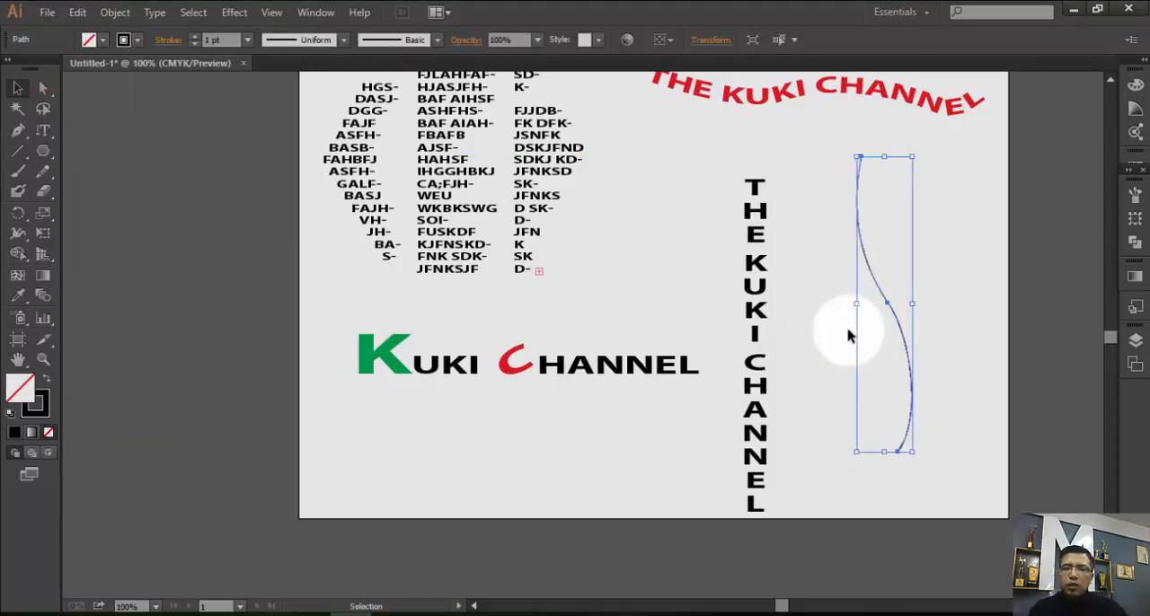
# Add text beginning "THE KUKI" down the S-shaped path with Vertical Type on a Path, starting at its upper end.
pyautogui.click(41, 135)
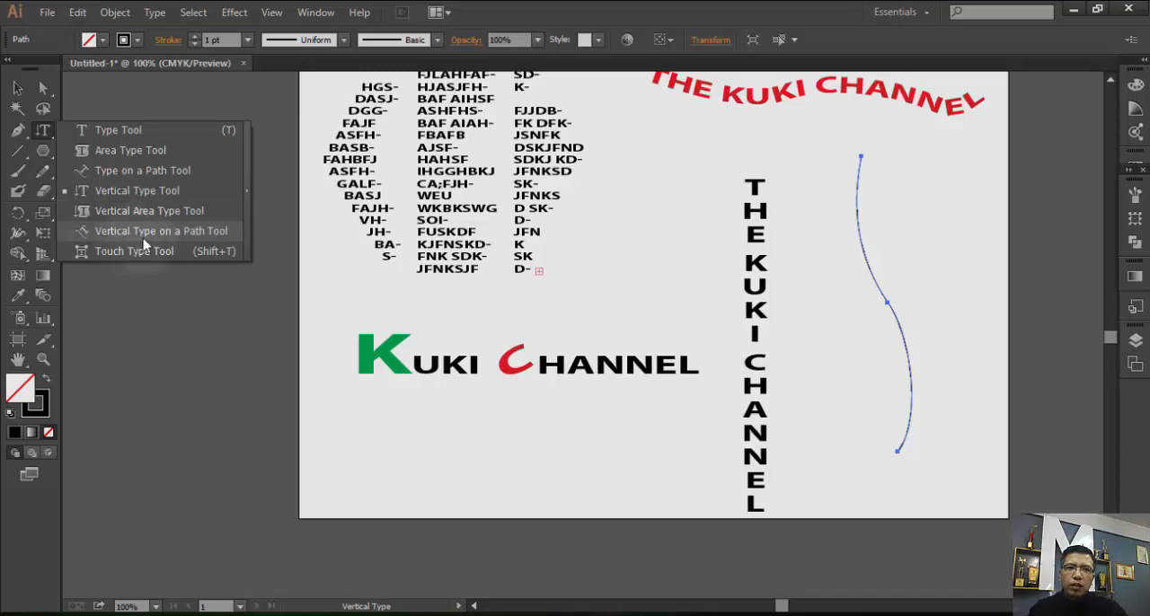
pyautogui.click(168, 237)
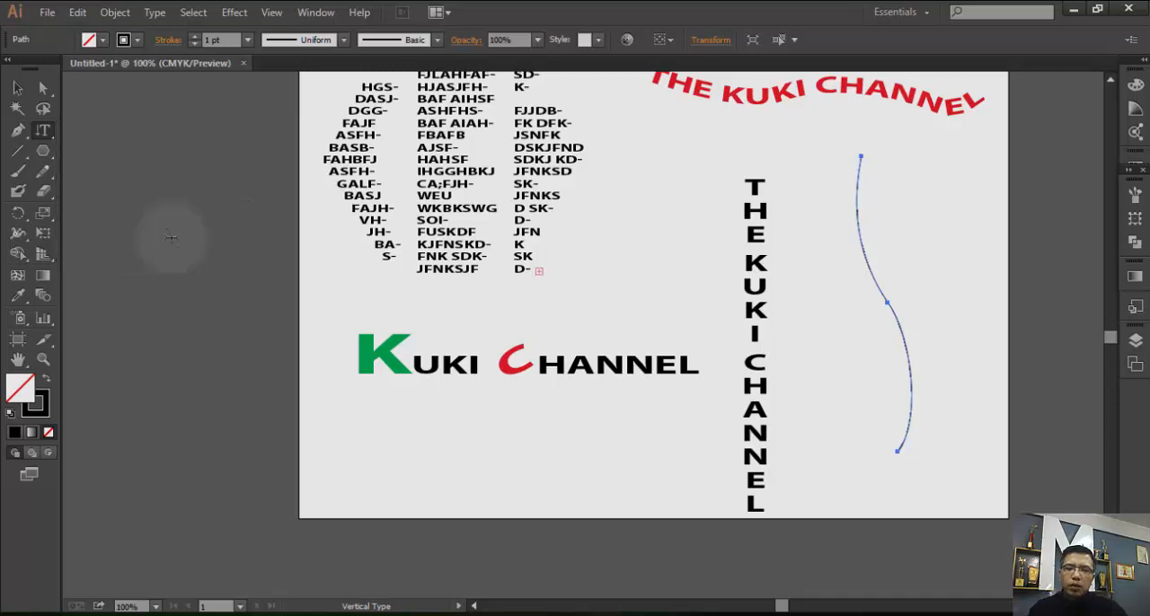
pyautogui.click(861, 153)
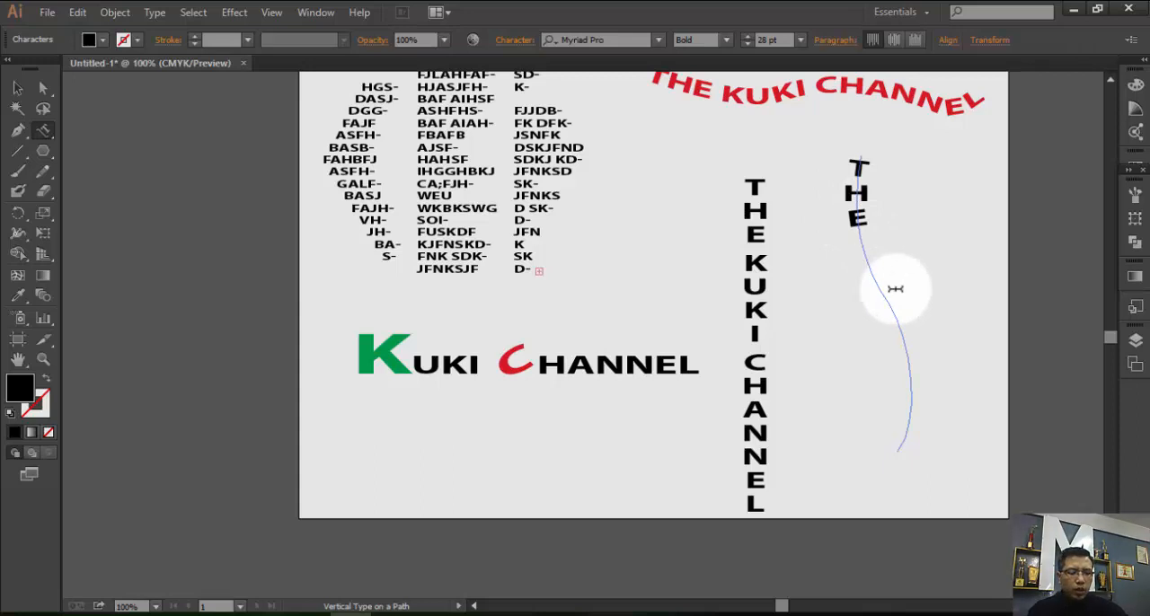
pyautogui.write('UKI CHANN')
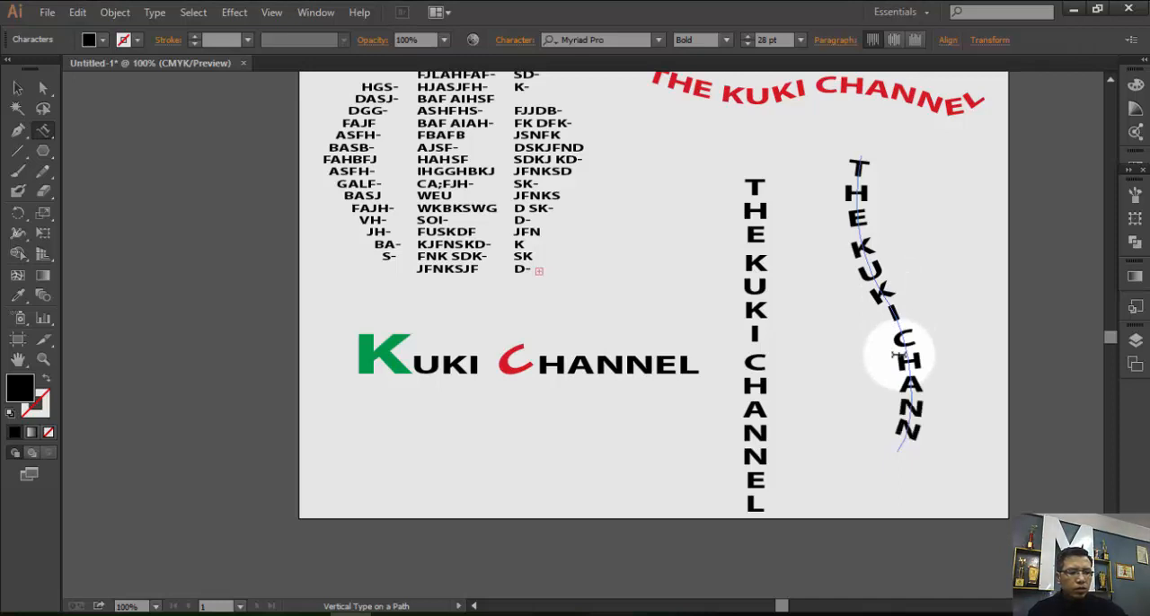
pyautogui.hotkey('ctrl', 'z')
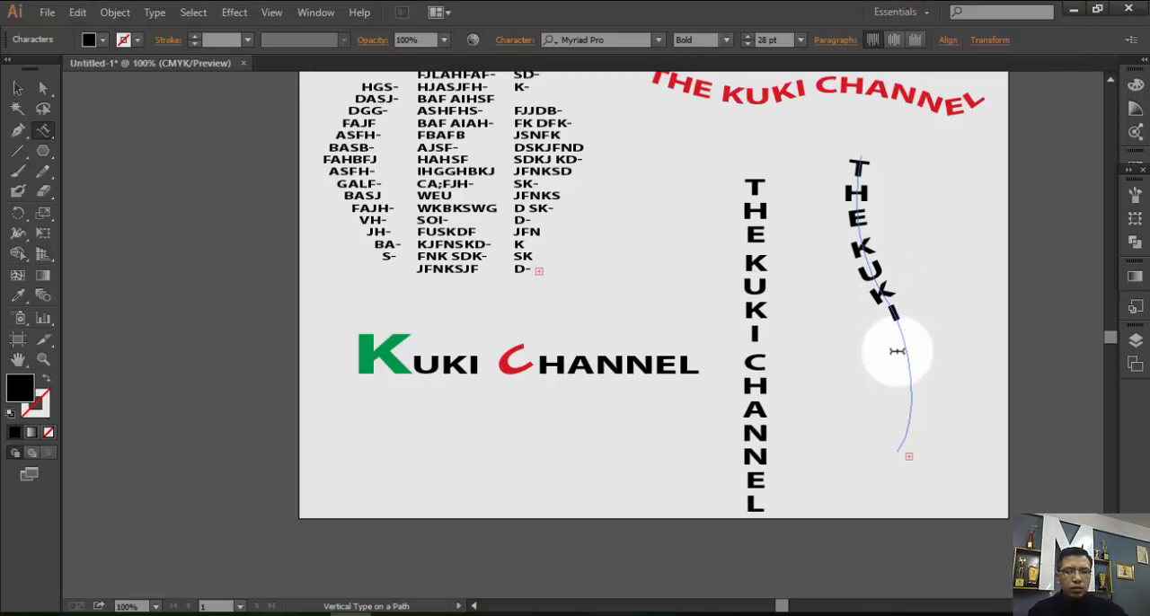
pyautogui.click(18, 88)
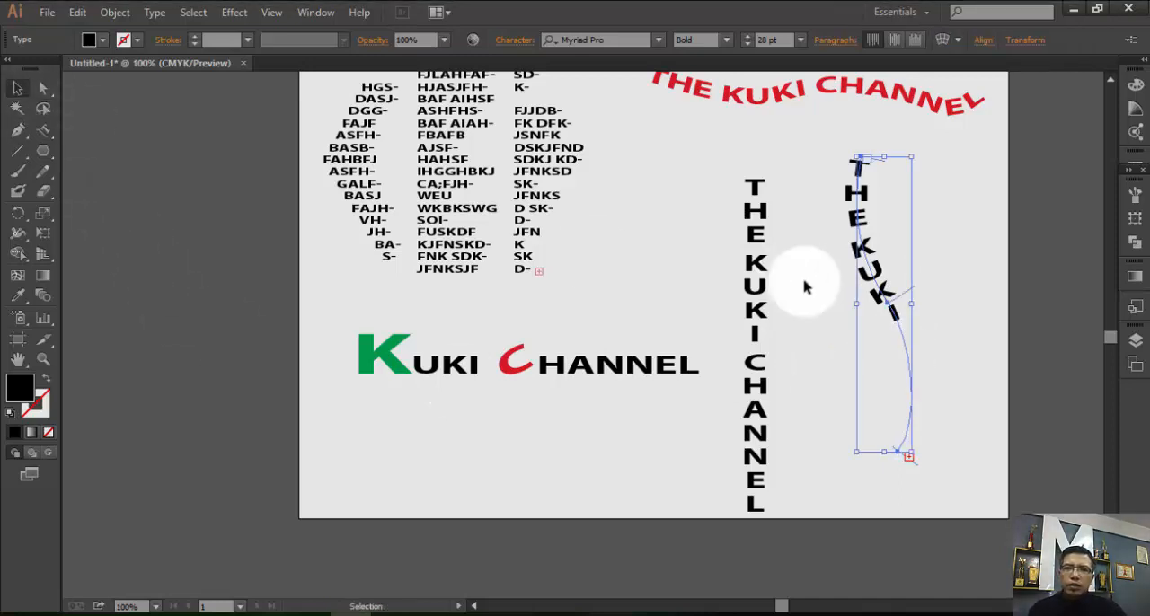
# Stretch the S-shaped path text downward to lengthen its path almost to the artboard's lower edge.
pyautogui.click(891, 456)
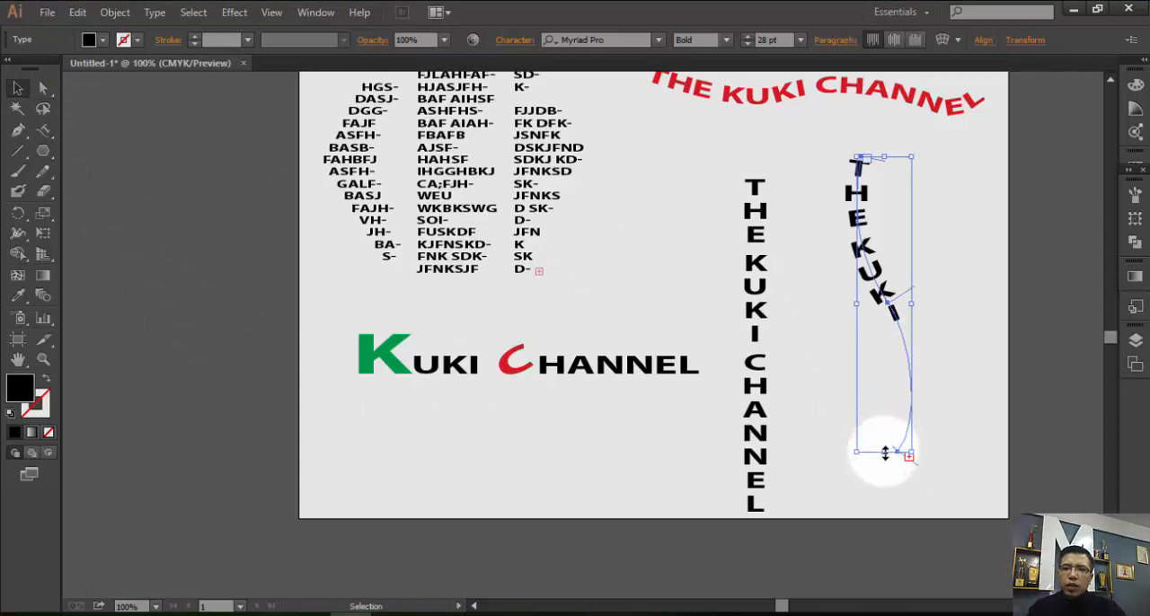
pyautogui.moveTo(885, 454); pyautogui.dragTo(880, 493)
pyautogui.click(880, 332)
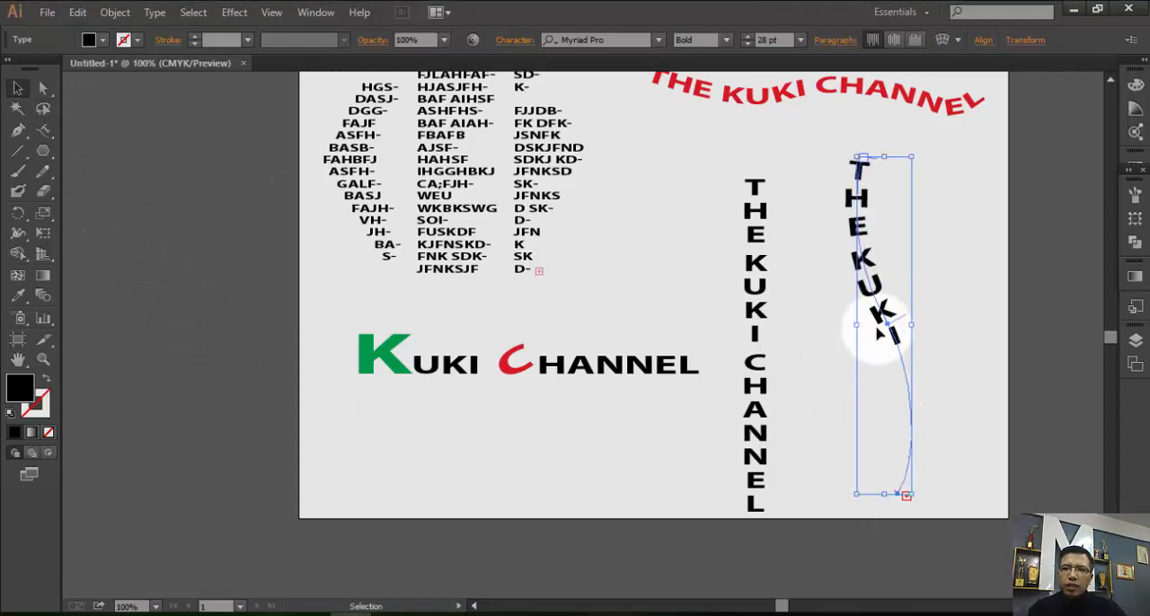
# Reduce the font size of the "THE KUKI" letters on the S-shaped path to 21 pt.
pyautogui.click(856, 169)
pyautogui.doubleClick(861, 169)
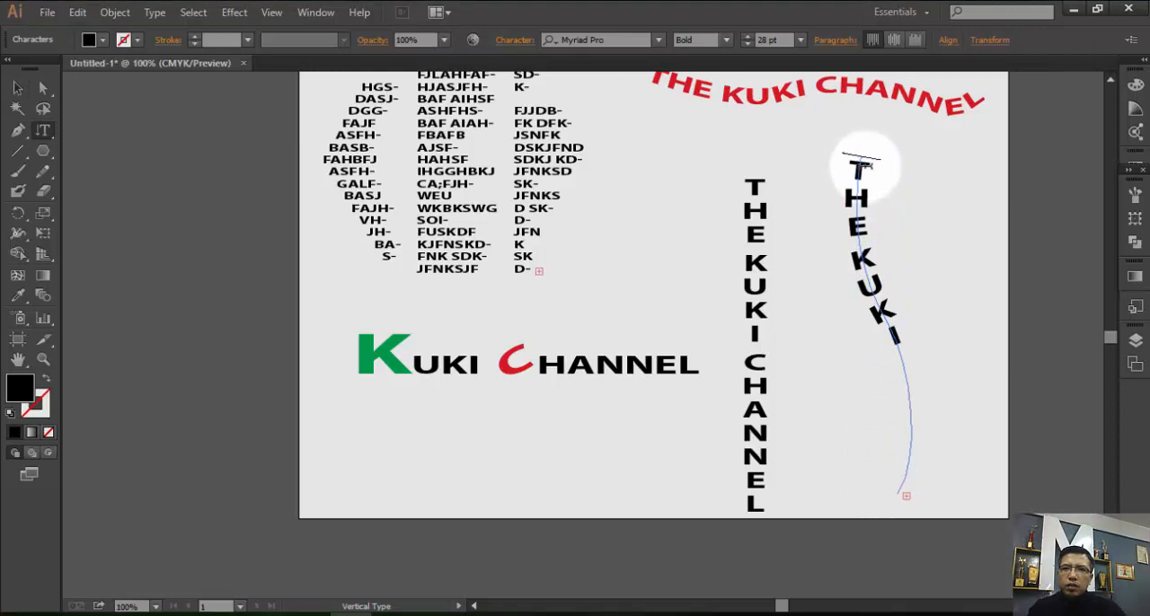
pyautogui.moveTo(860, 169); pyautogui.dragTo(907, 359)
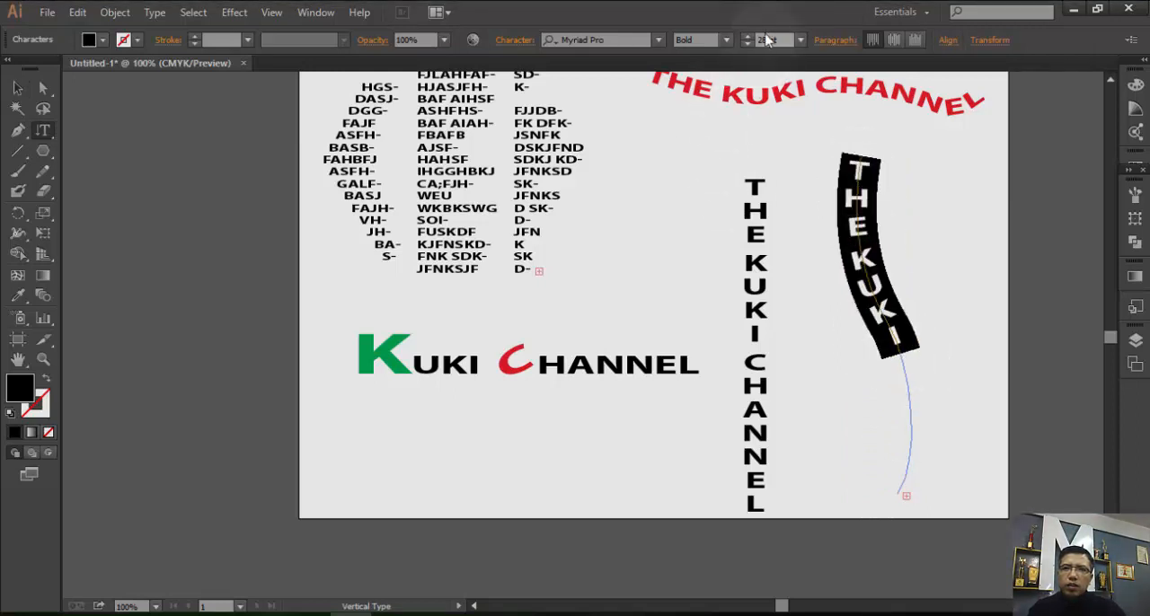
pyautogui.click(748, 36)
pyautogui.click(747, 38)
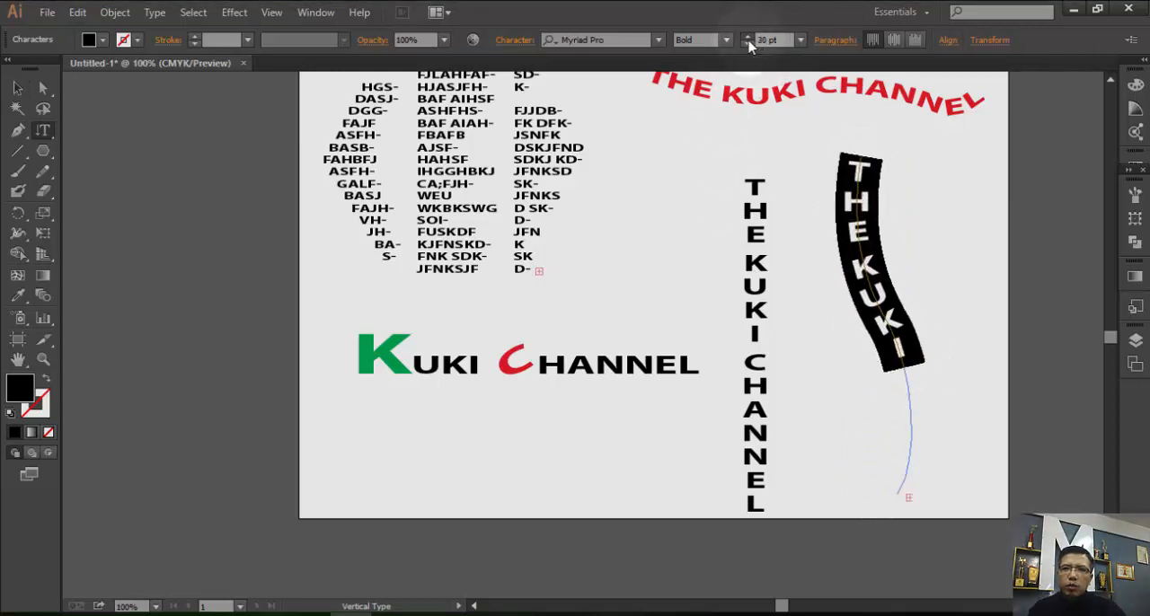
pyautogui.click(747, 44)
pyautogui.click(746, 44)
pyautogui.click(747, 44)
pyautogui.click(747, 44)
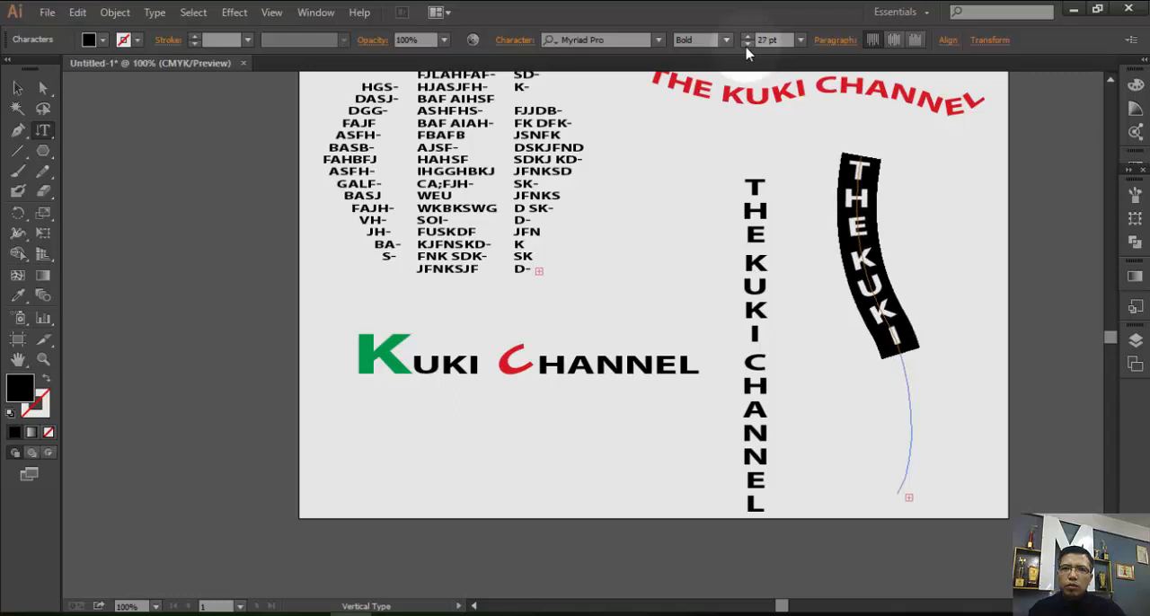
pyautogui.click(747, 44)
pyautogui.click(747, 44)
pyautogui.click(746, 44)
pyautogui.click(746, 44)
pyautogui.click(746, 44)
pyautogui.click(747, 44)
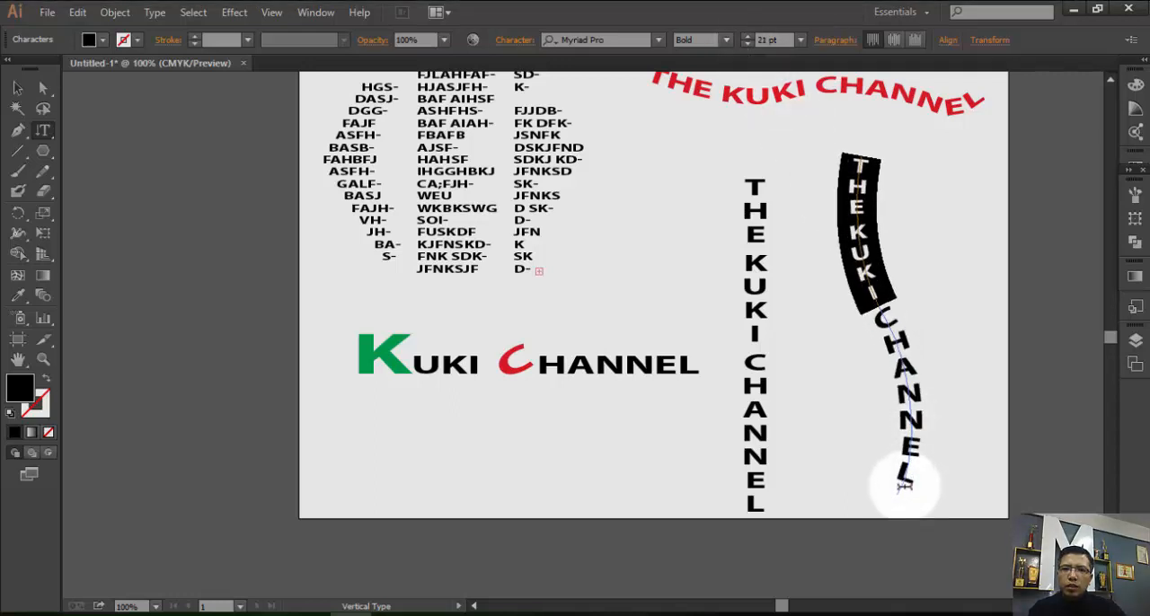
# Set the whole "THE KUKI CHANNEL" text on the S-shaped path to 24 pt and deselect it.
pyautogui.moveTo(899, 480); pyautogui.dragTo(812, 149)
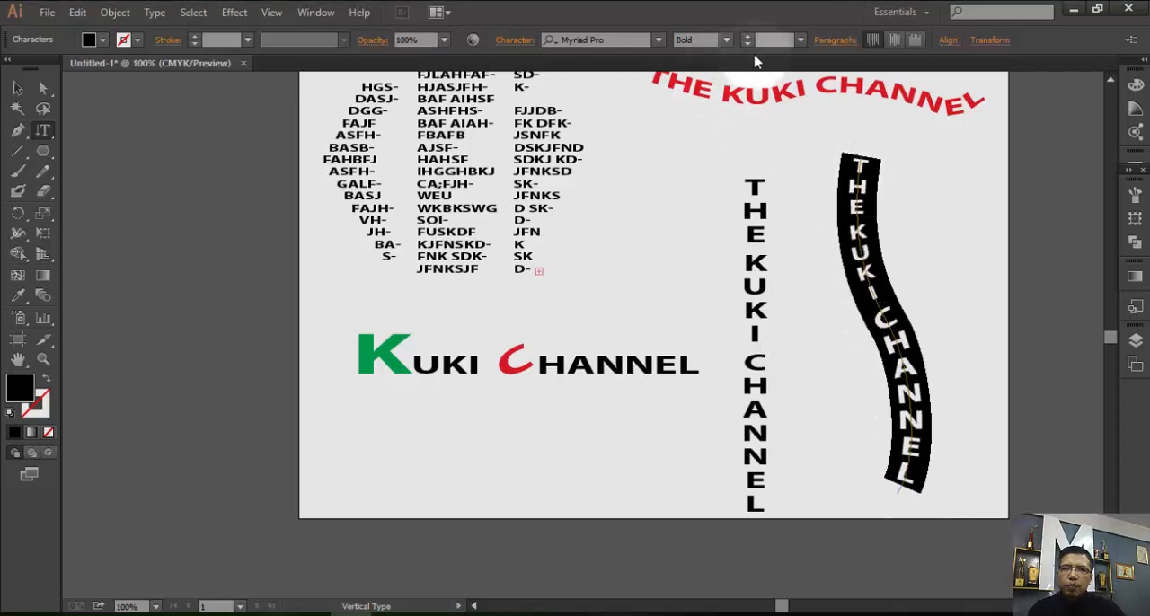
pyautogui.click(799, 39)
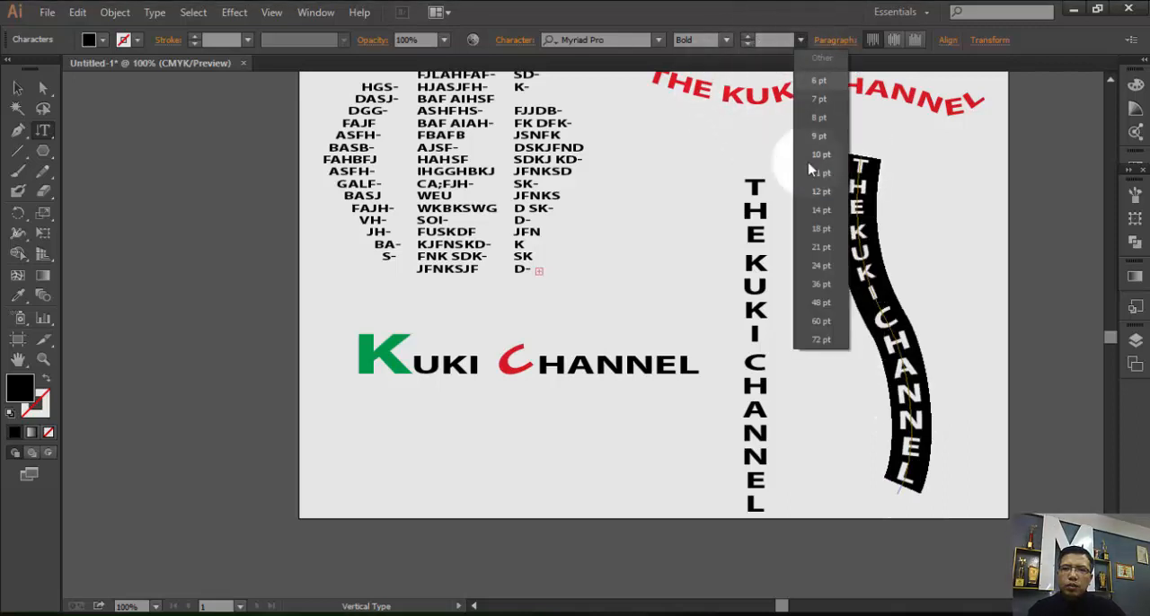
pyautogui.click(815, 267)
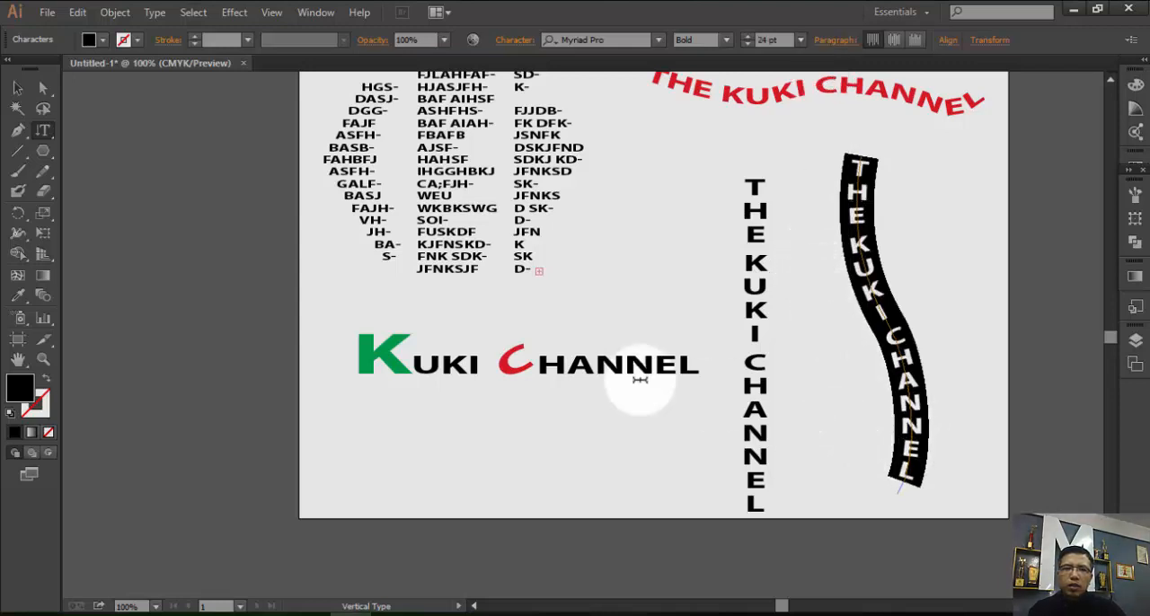
pyautogui.click(20, 87)
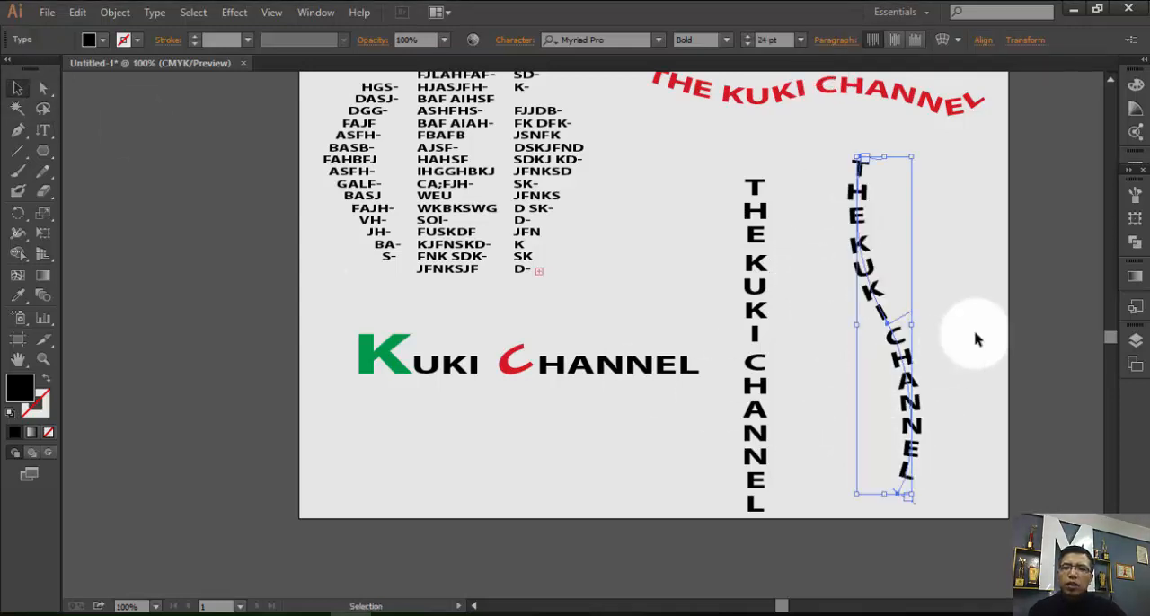
pyautogui.click(904, 283)
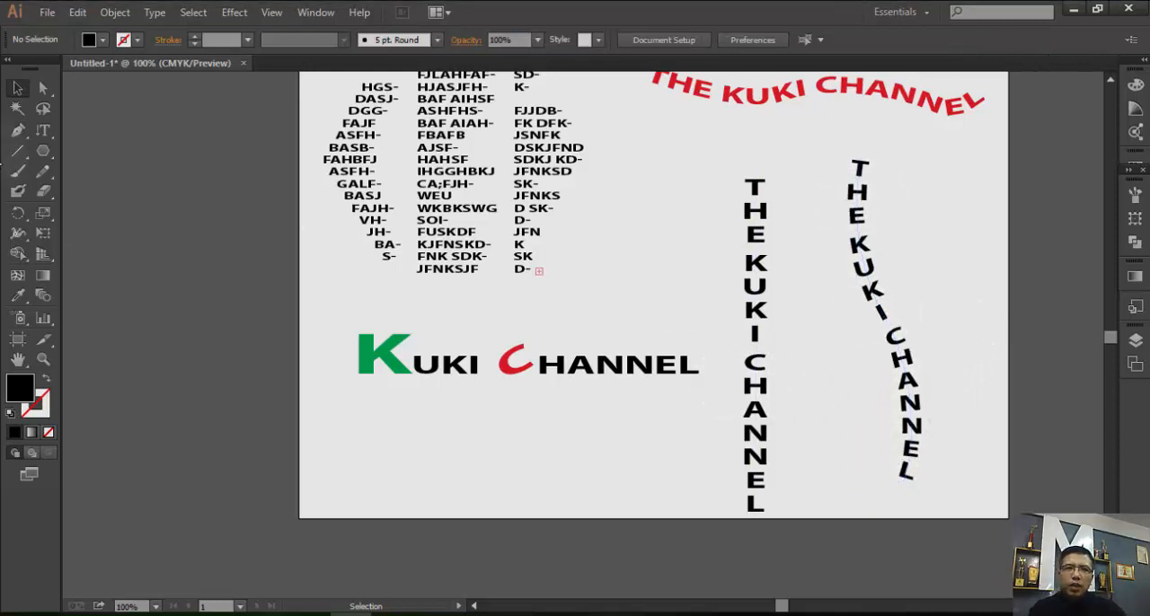
# Draw a three-point curved path with the Pen tool between the S-shaped text and the artboard's edge, and deselect it.
pyautogui.click(17, 130)
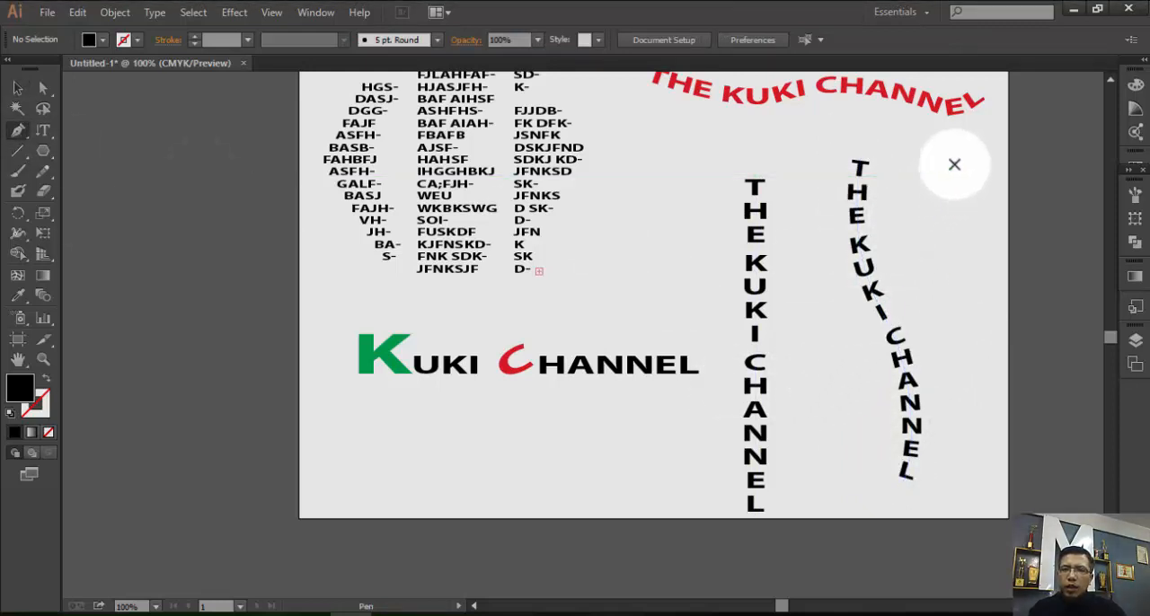
pyautogui.moveTo(954, 164); pyautogui.dragTo(939, 226)
pyautogui.moveTo(982, 358); pyautogui.dragTo(970, 398)
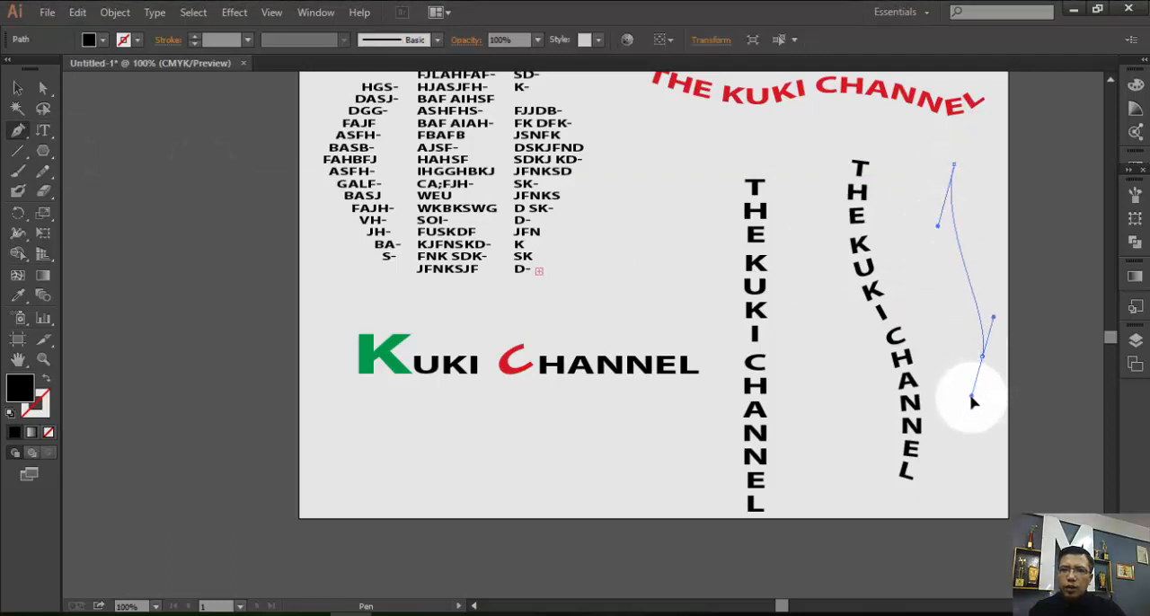
pyautogui.click(938, 485)
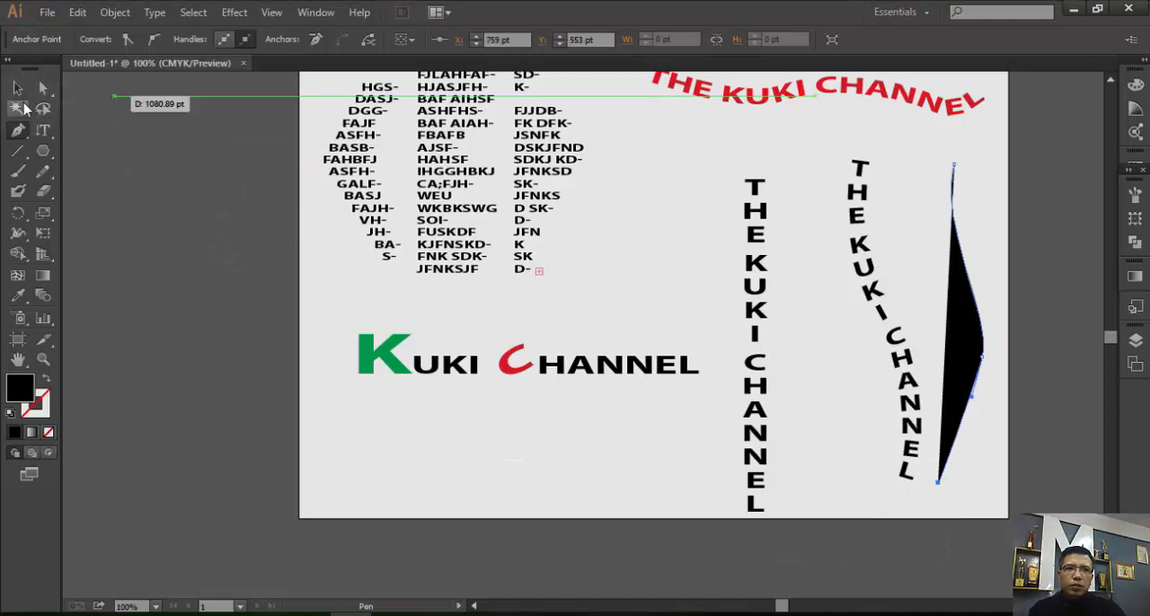
pyautogui.click(17, 87)
pyautogui.click(680, 437)
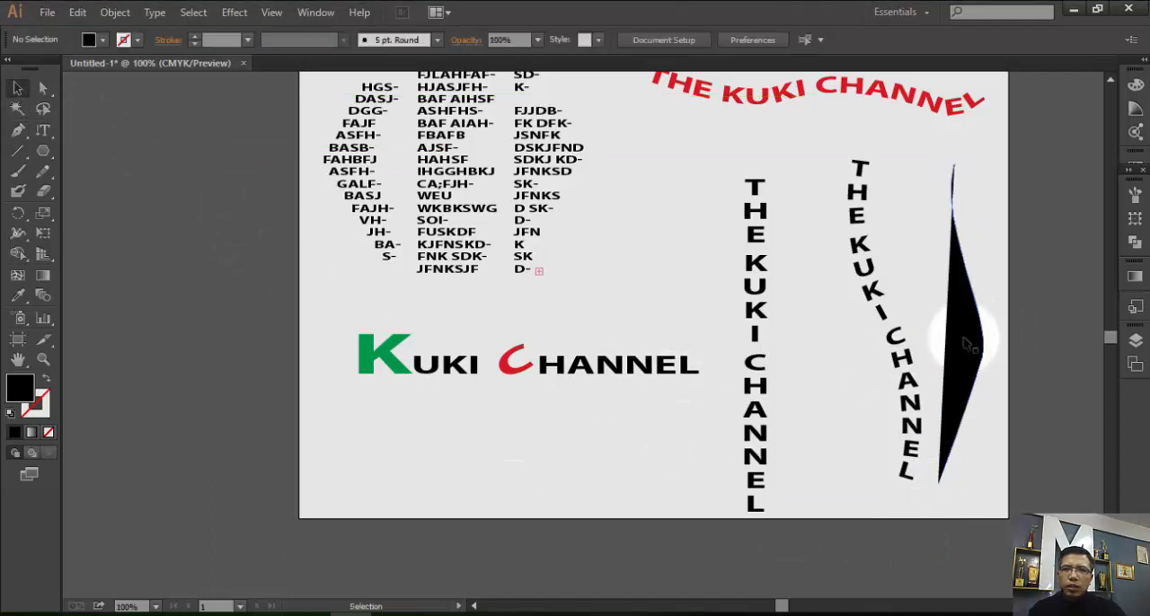
# Give the new curved path a black 1 pt stroke and no fill, and deselect it.
pyautogui.click(958, 340)
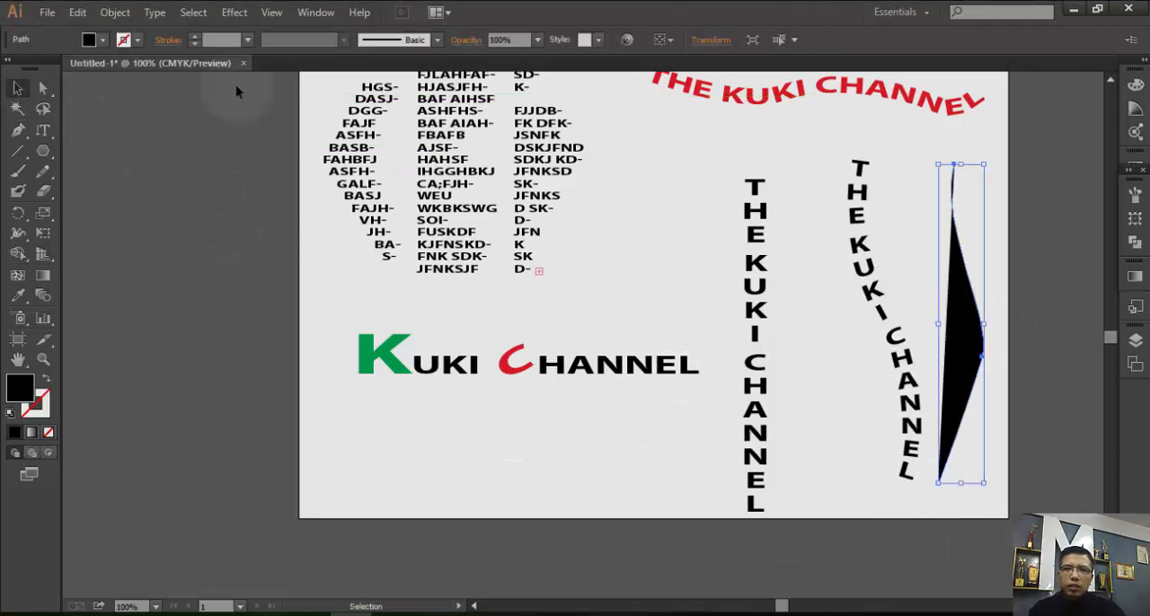
pyautogui.click(138, 43)
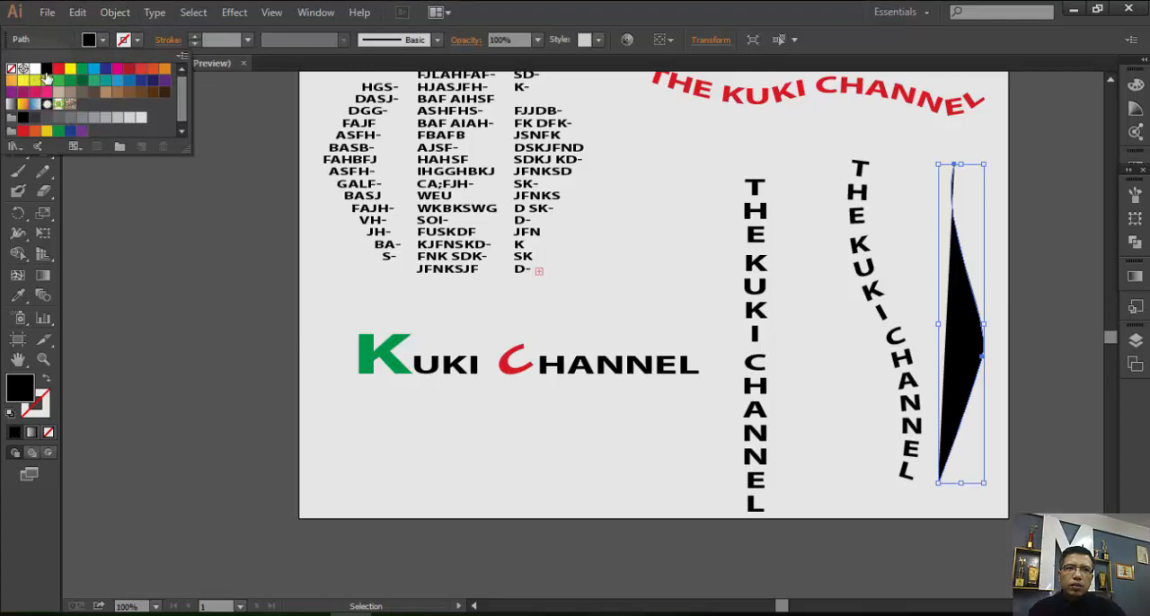
pyautogui.click(46, 70)
pyautogui.click(97, 46)
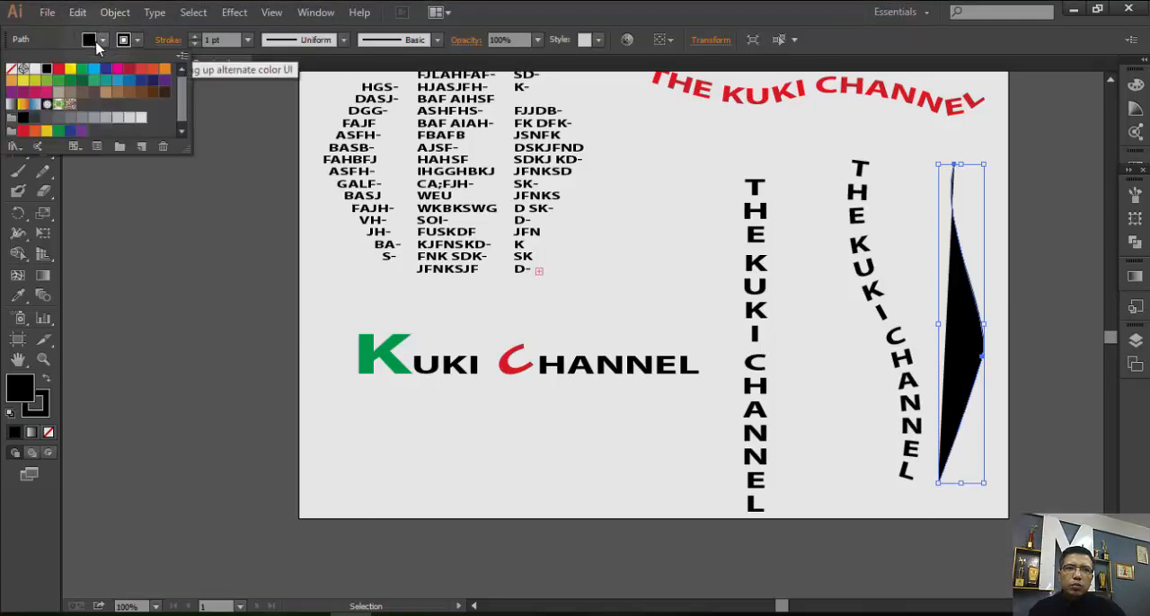
pyautogui.click(11, 70)
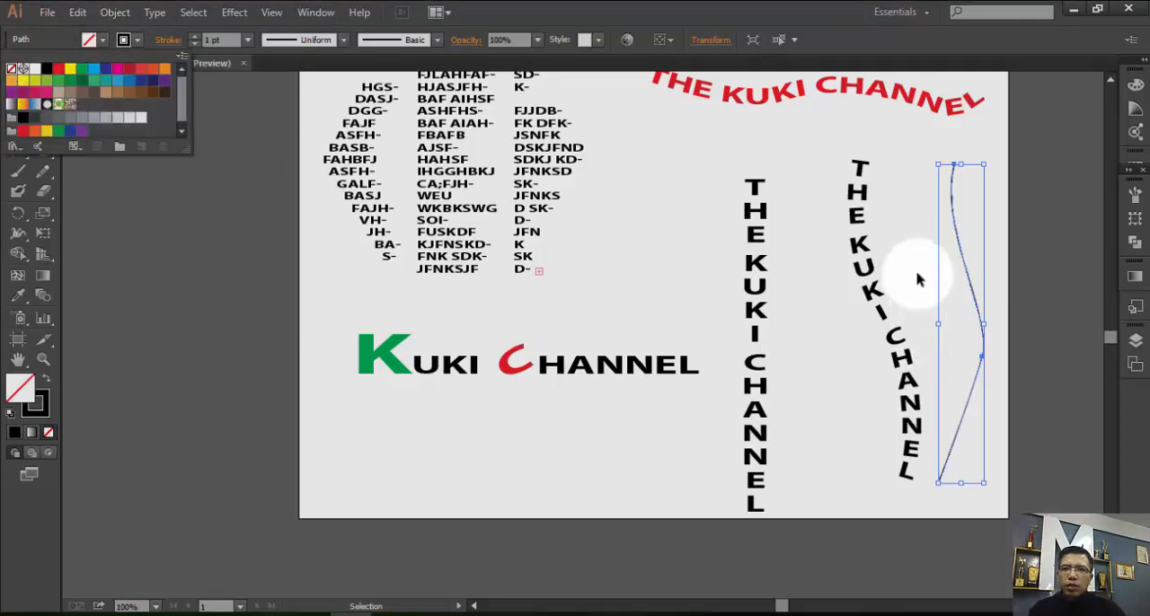
pyautogui.click(960, 294)
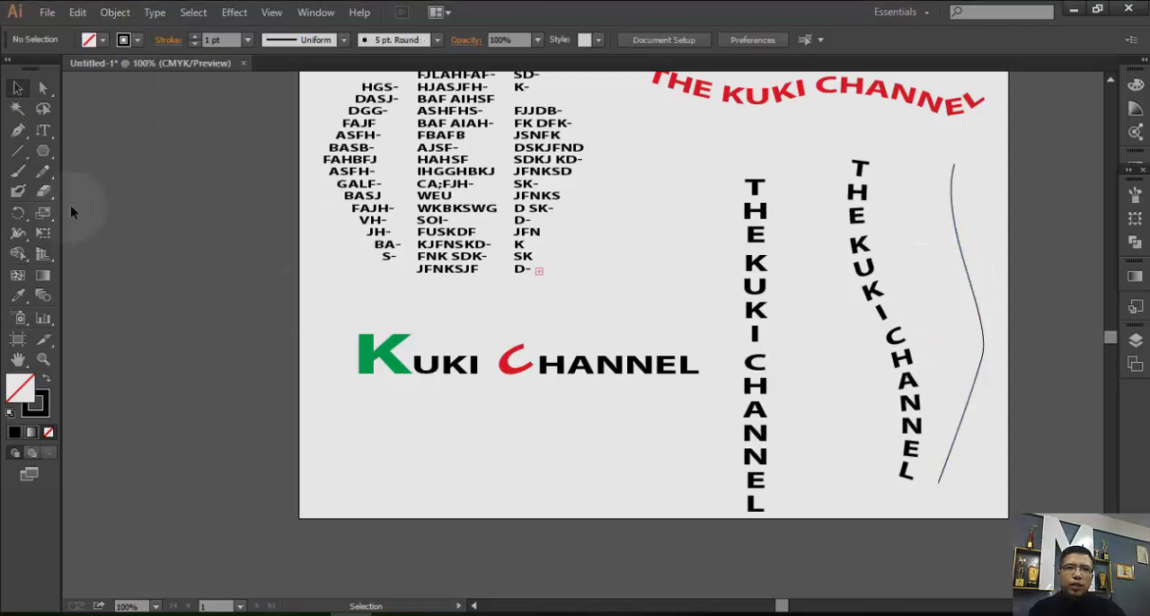
# Add the text "THE UKI CHANNEL" along the new curved path with Type on a Path, starting at its upper end.
pyautogui.click(42, 132)
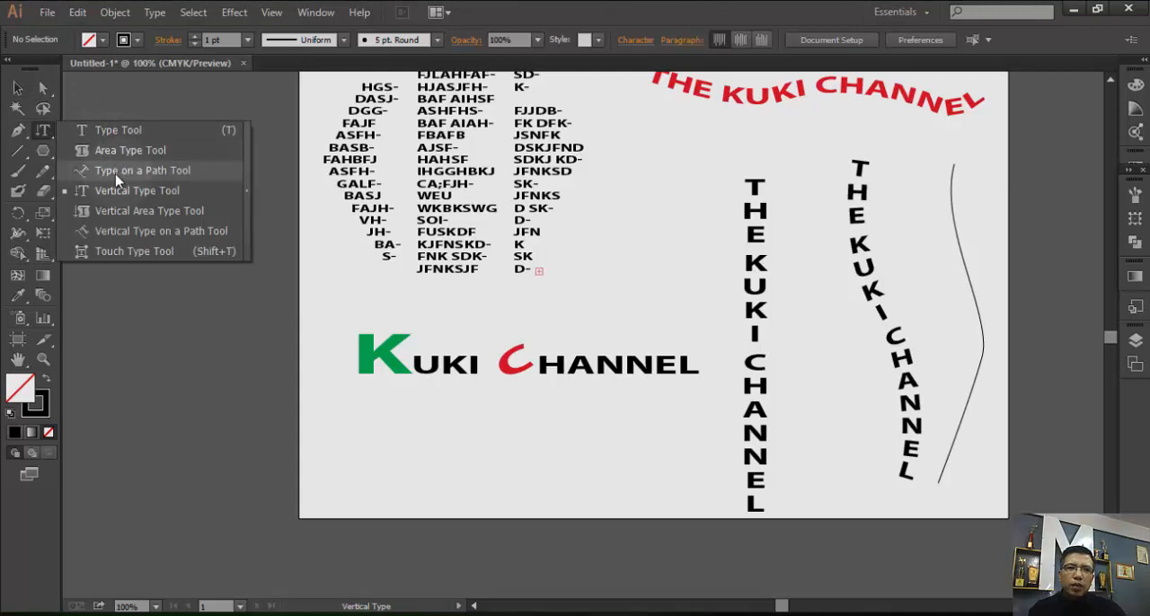
pyautogui.click(164, 179)
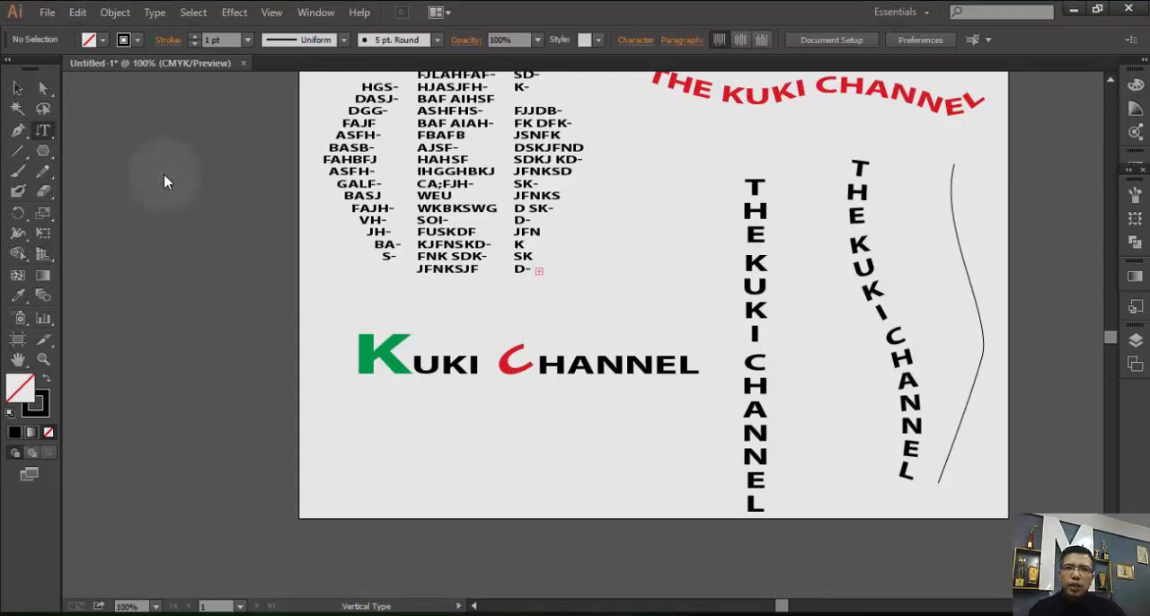
pyautogui.click(955, 162)
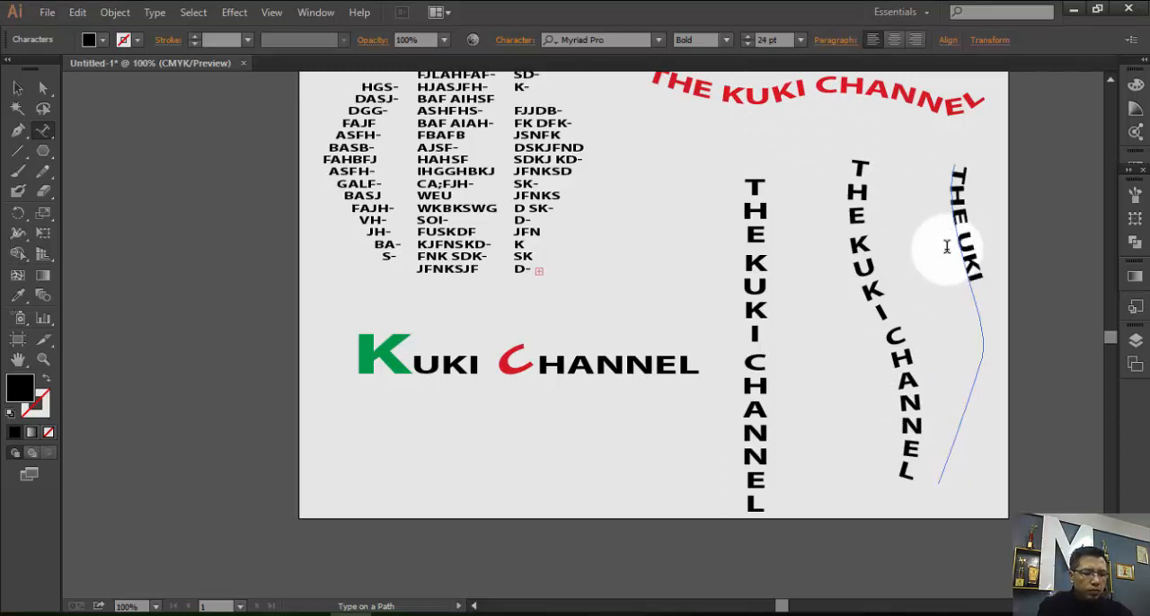
pyautogui.write('CHANNEL')
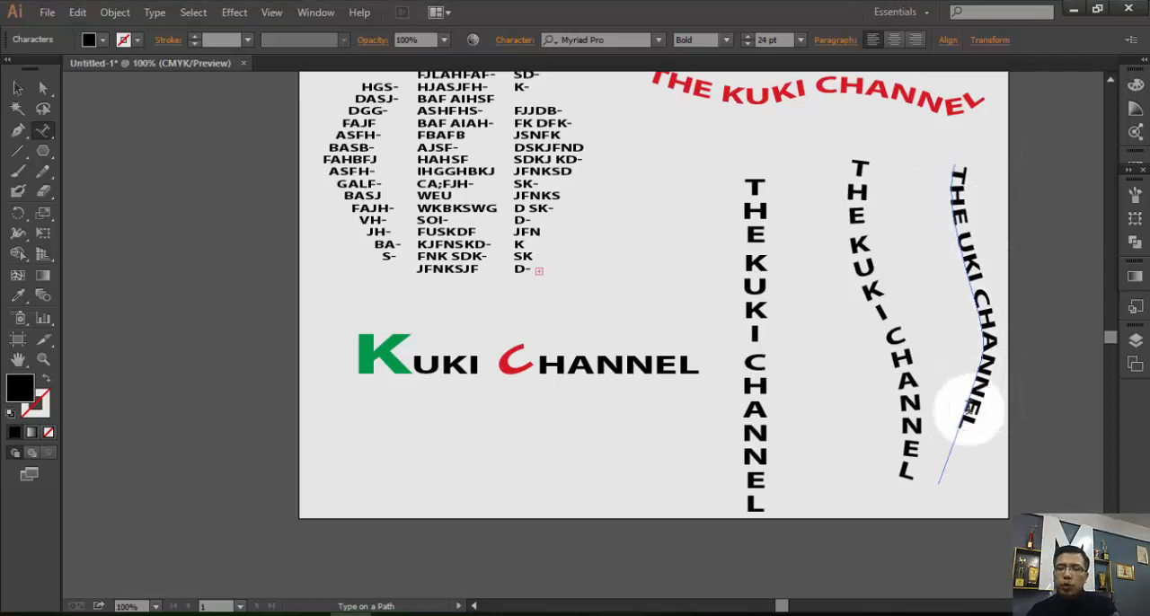
# Enlarge the "THE UKI CHANNEL" path text to 28 pt and deselect it.
pyautogui.moveTo(962, 424); pyautogui.dragTo(955, 157)
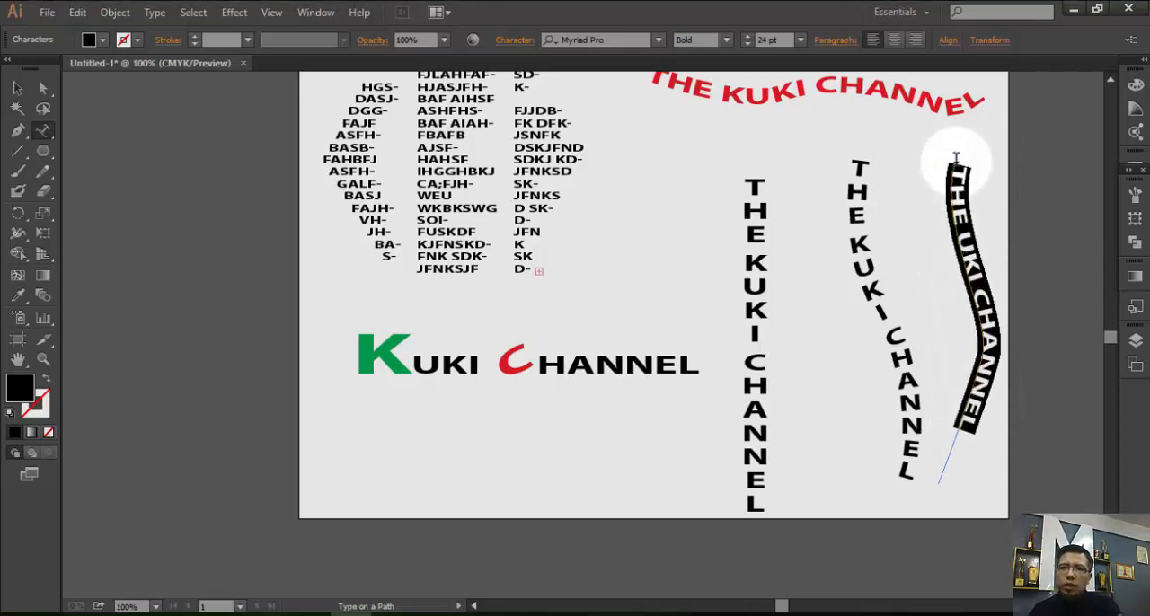
pyautogui.click(749, 38)
pyautogui.click(749, 37)
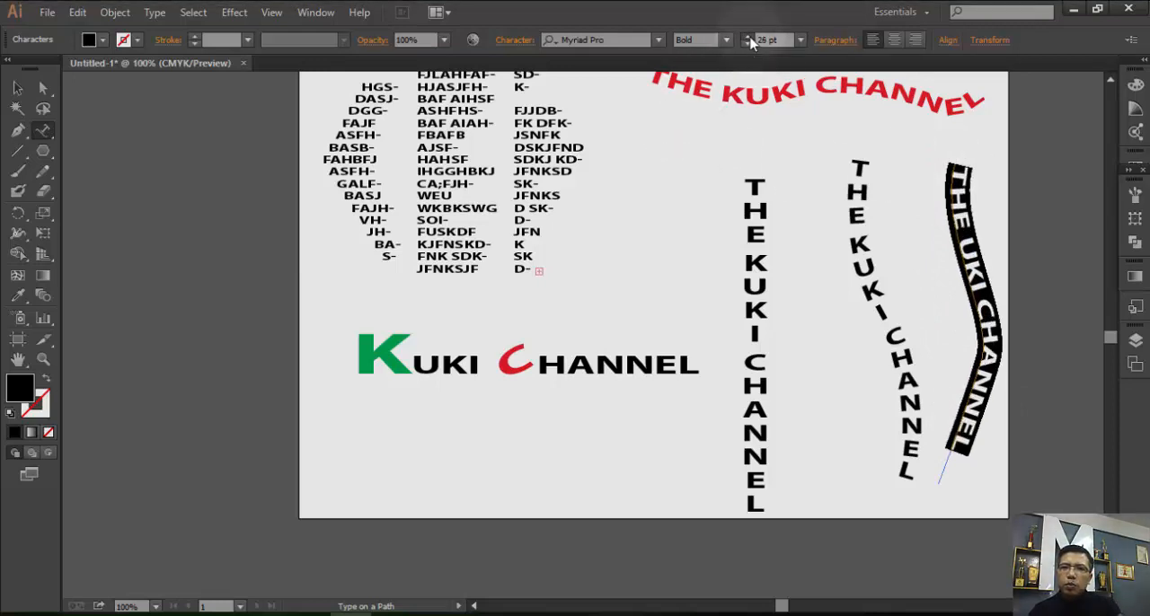
pyautogui.click(750, 37)
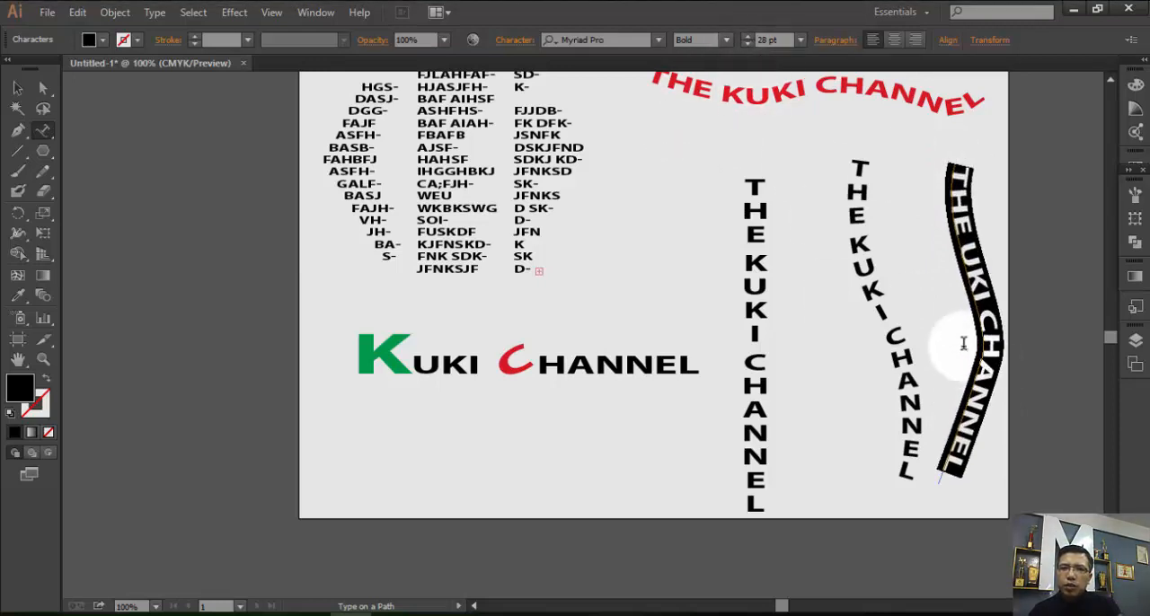
pyautogui.click(16, 90)
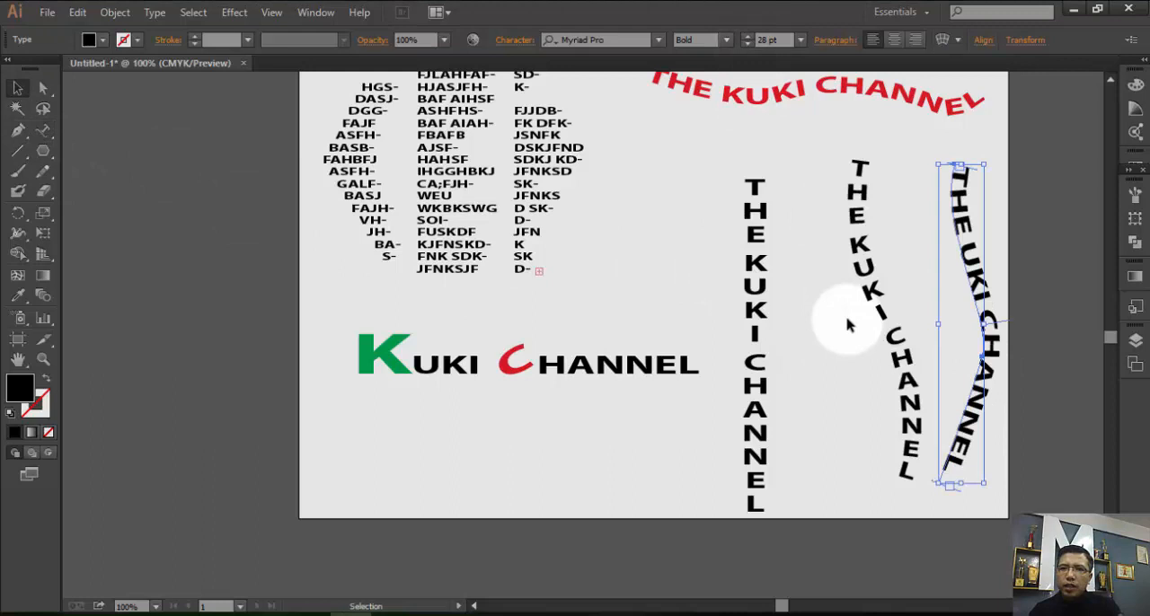
pyautogui.click(904, 285)
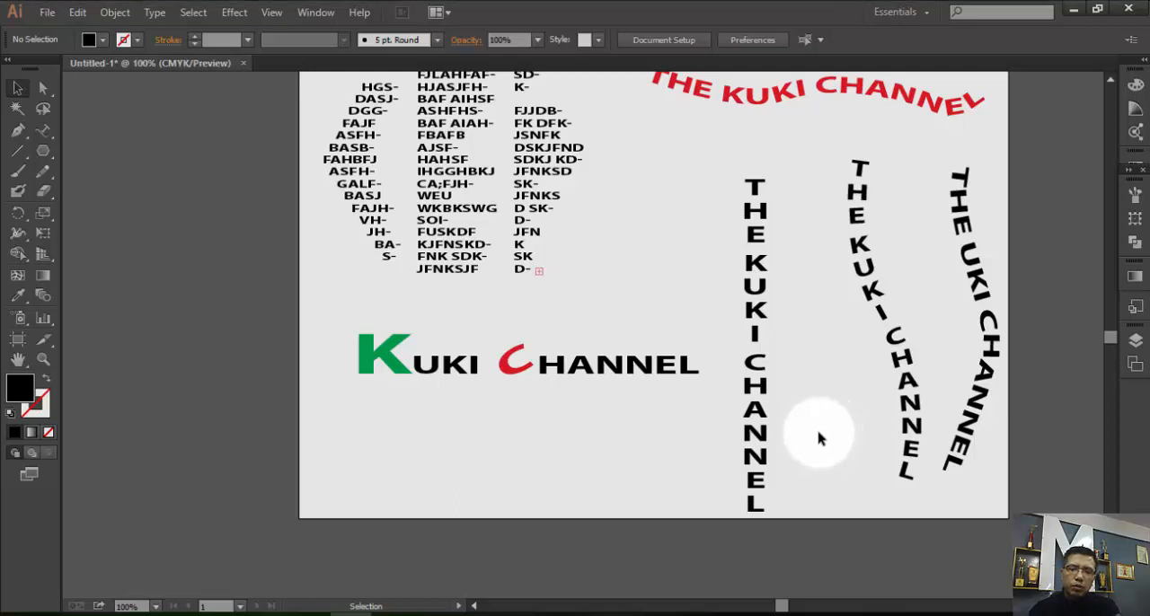
# Delete the straight vertical "THE KUKI CHANNEL" text.
pyautogui.click(765, 422)
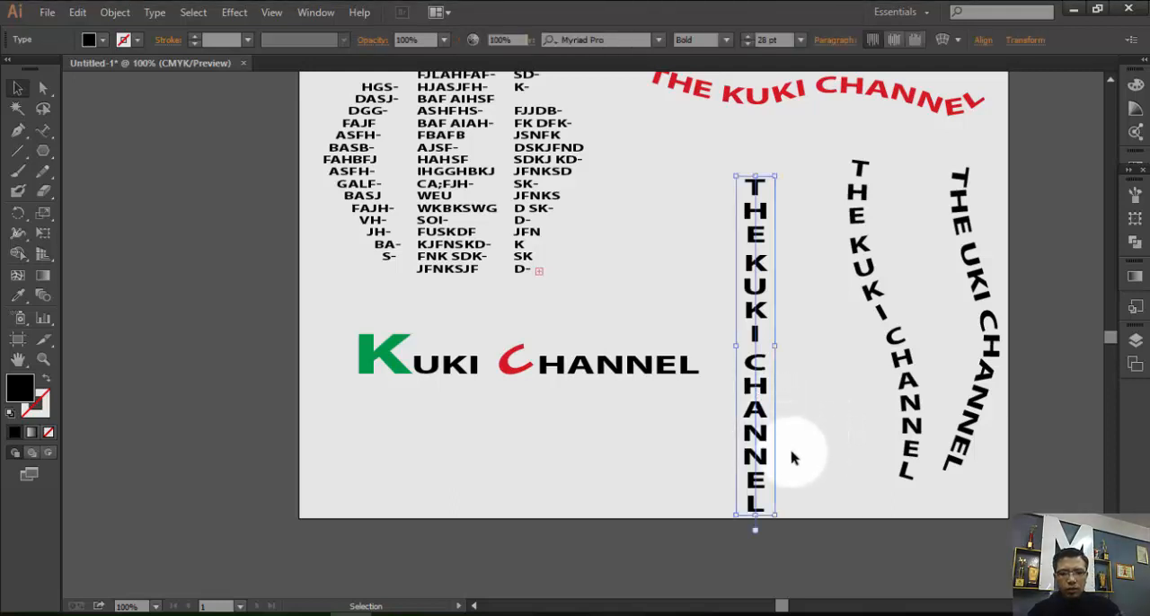
pyautogui.press('Delete')
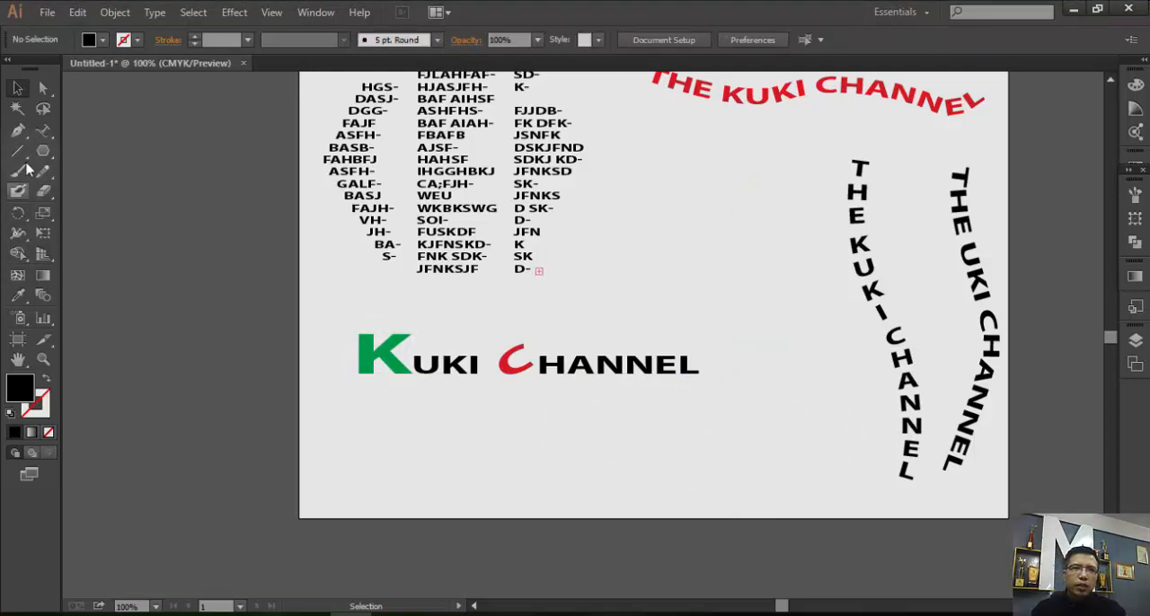
# Move the horizontal "KUKI CHANNEL" text up to just below the hexagon text and activate the Type tool.
pyautogui.click(42, 358)
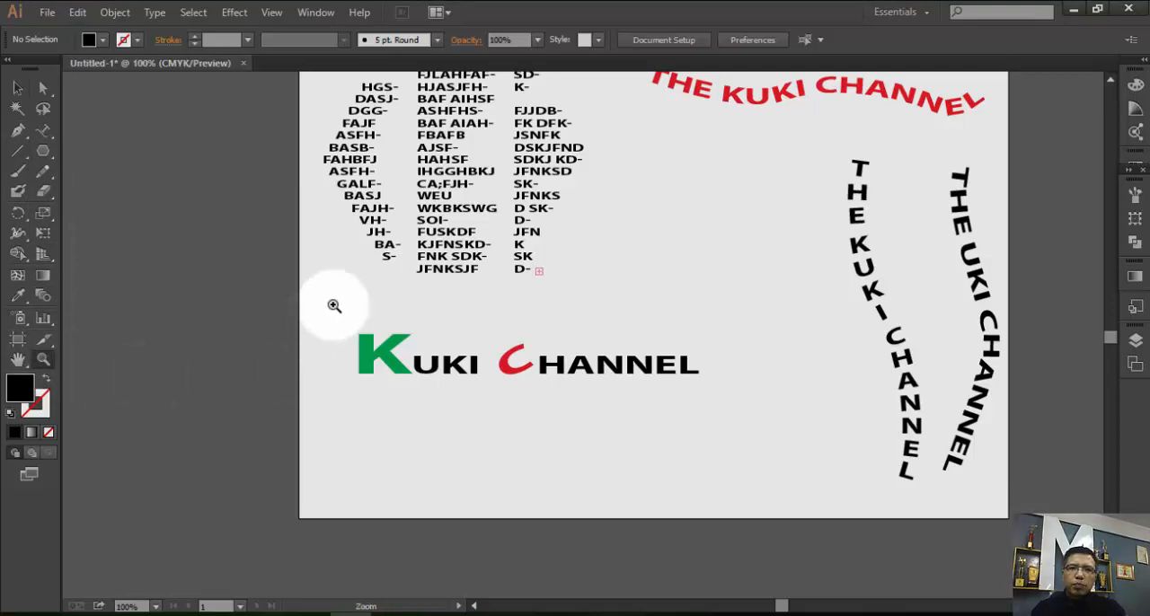
pyautogui.moveTo(333, 302); pyautogui.dragTo(750, 419)
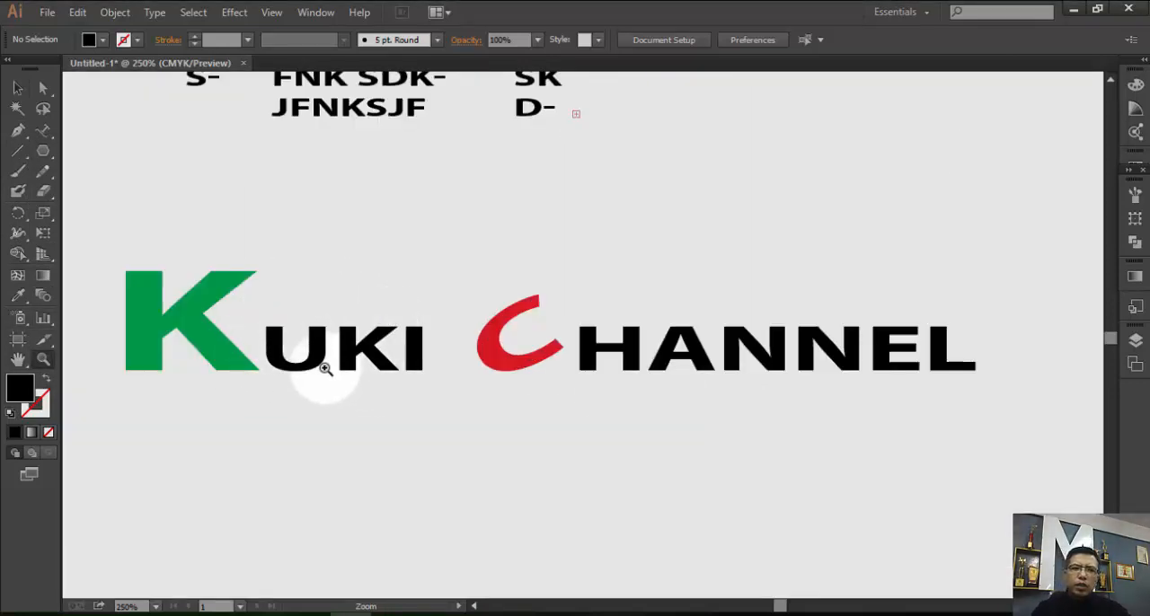
pyautogui.click(43, 132)
pyautogui.click(77, 128)
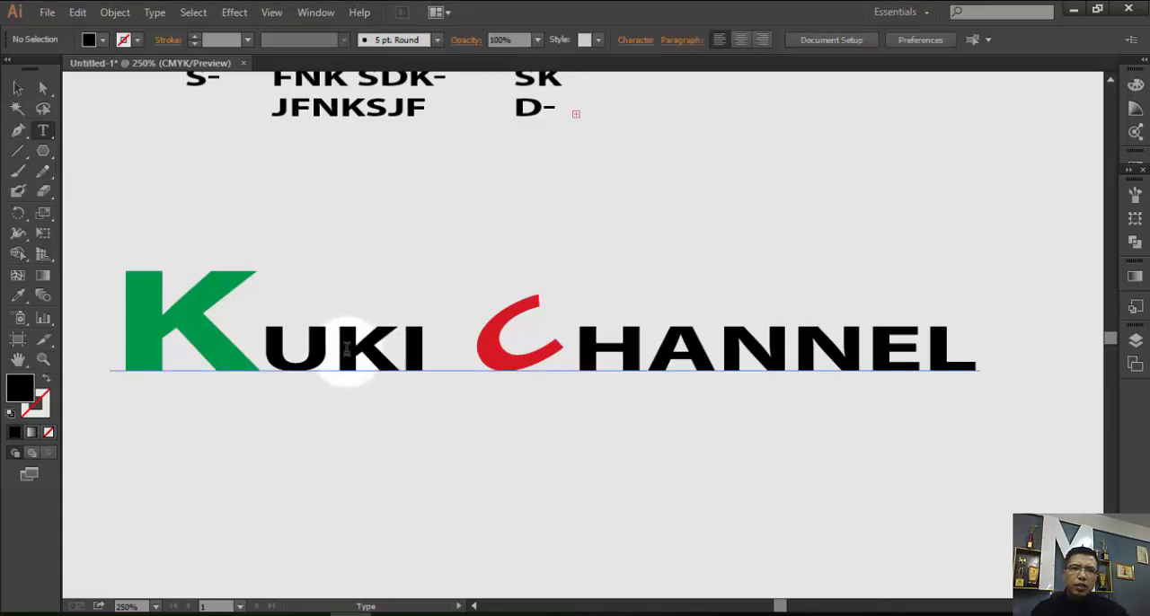
pyautogui.click(18, 87)
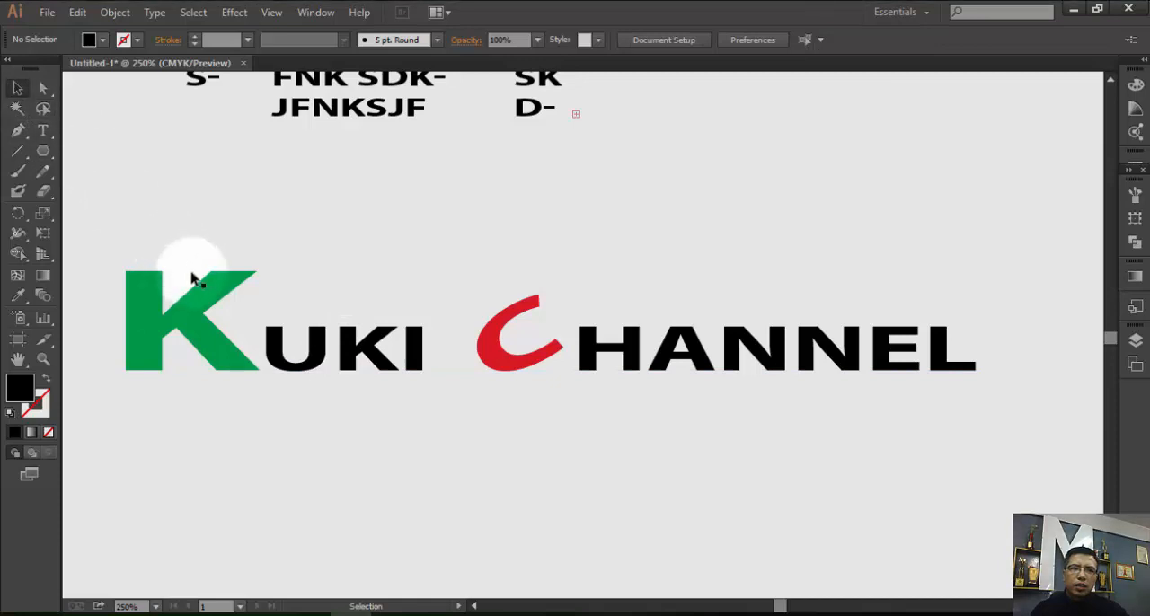
pyautogui.moveTo(315, 372); pyautogui.dragTo(309, 289)
pyautogui.click(43, 130)
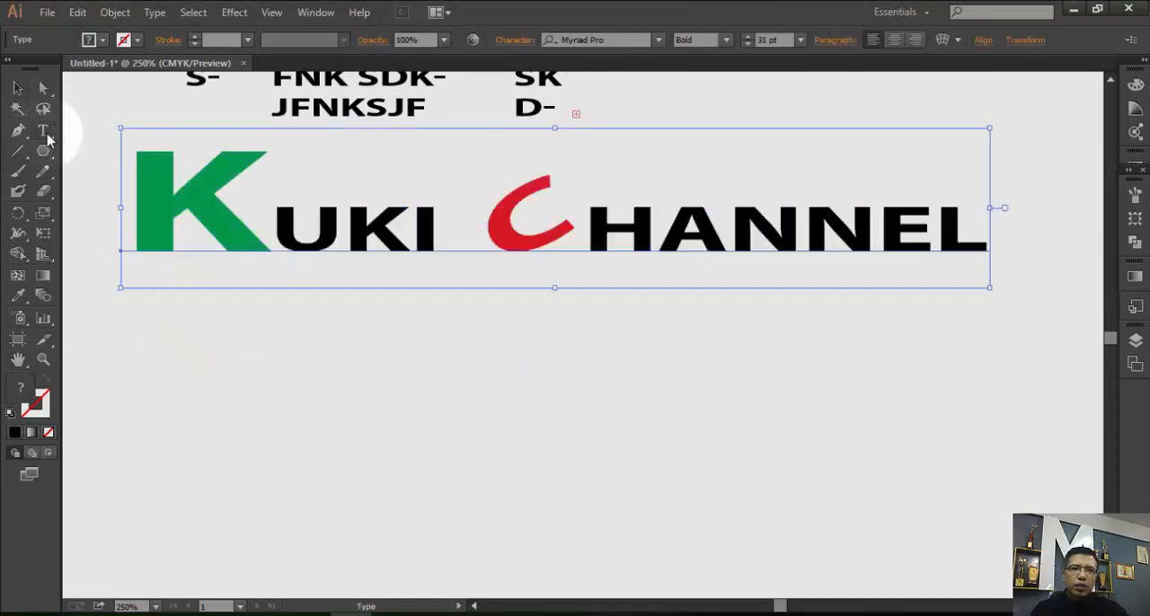
# Add a second line of point text "KUKI CHANNEL" below the coloured one and move it up beneath that text.
pyautogui.click(160, 428)
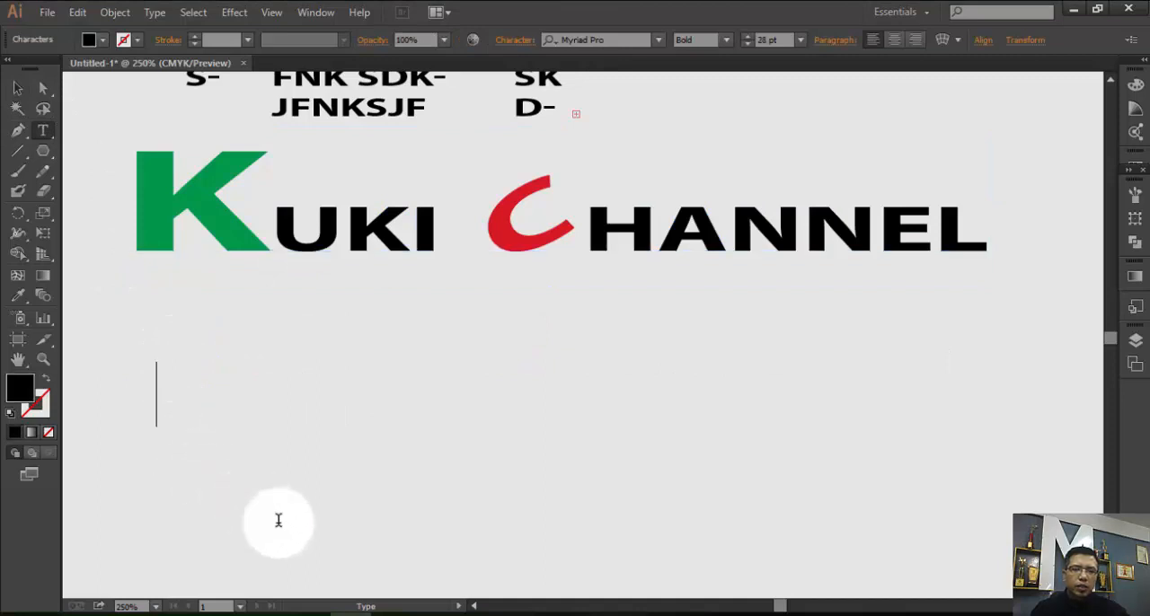
pyautogui.write('KUKI')
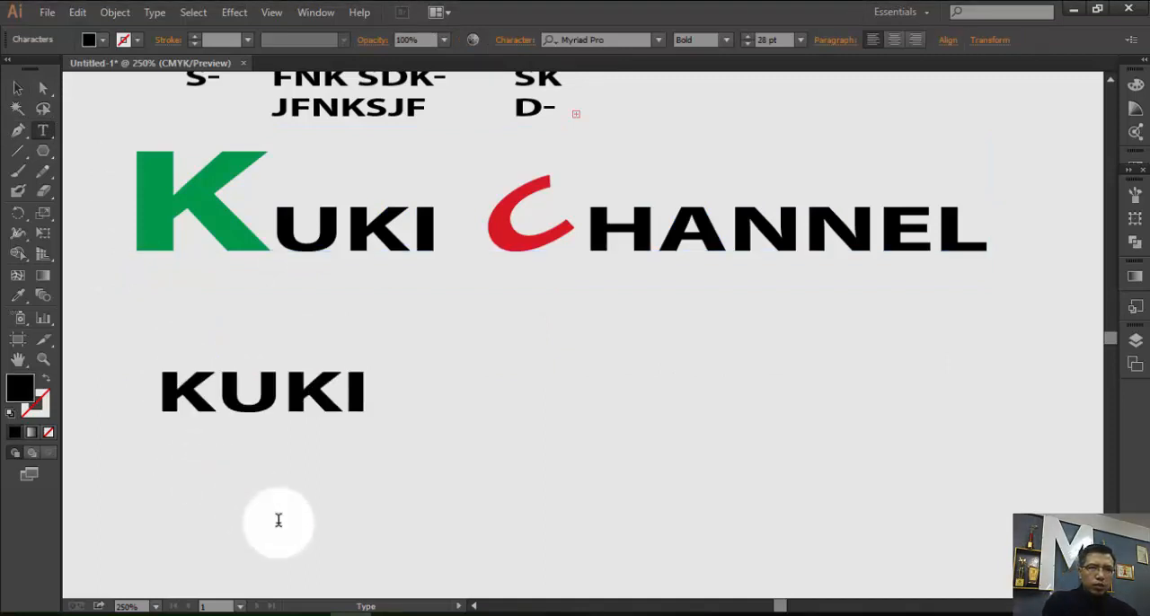
pyautogui.write(' CHAN')
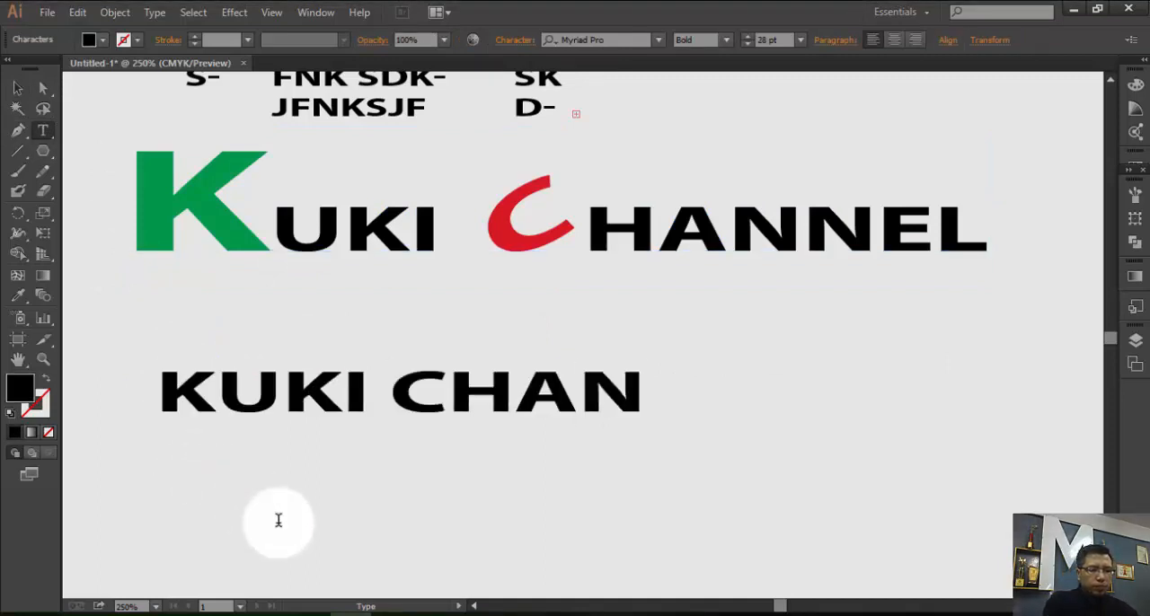
pyautogui.write('NEL')
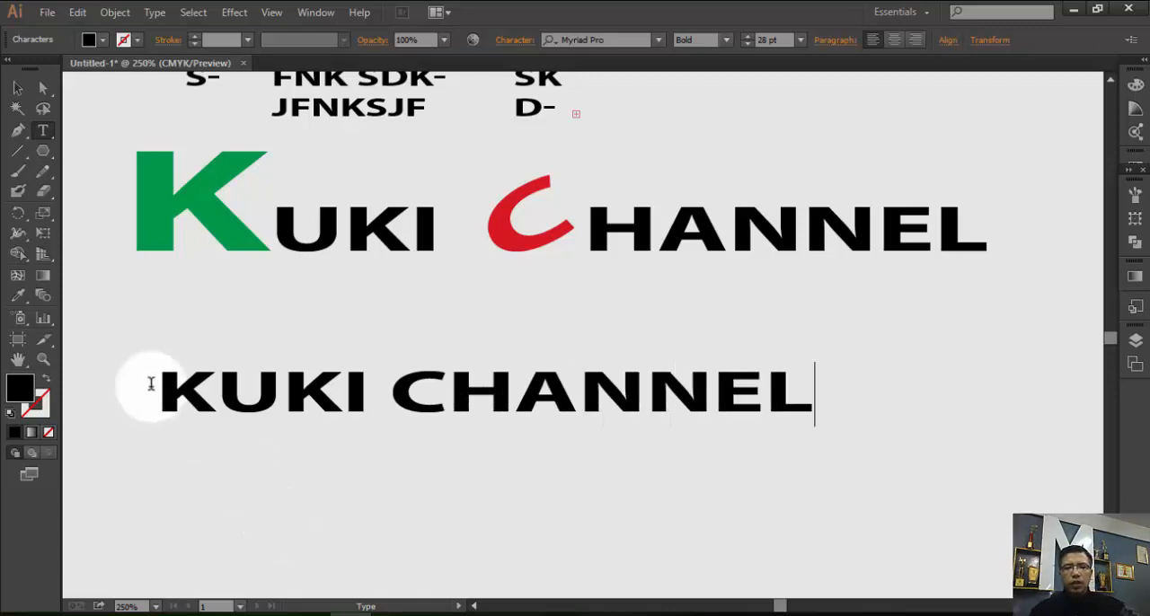
pyautogui.click(14, 86)
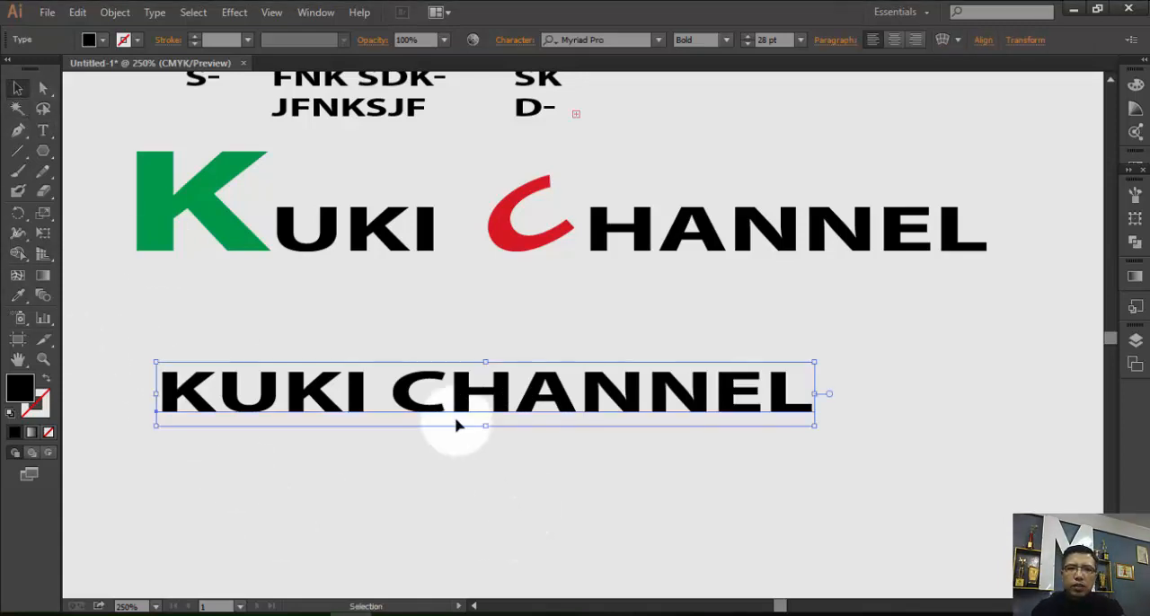
pyautogui.moveTo(451, 383); pyautogui.dragTo(530, 351)
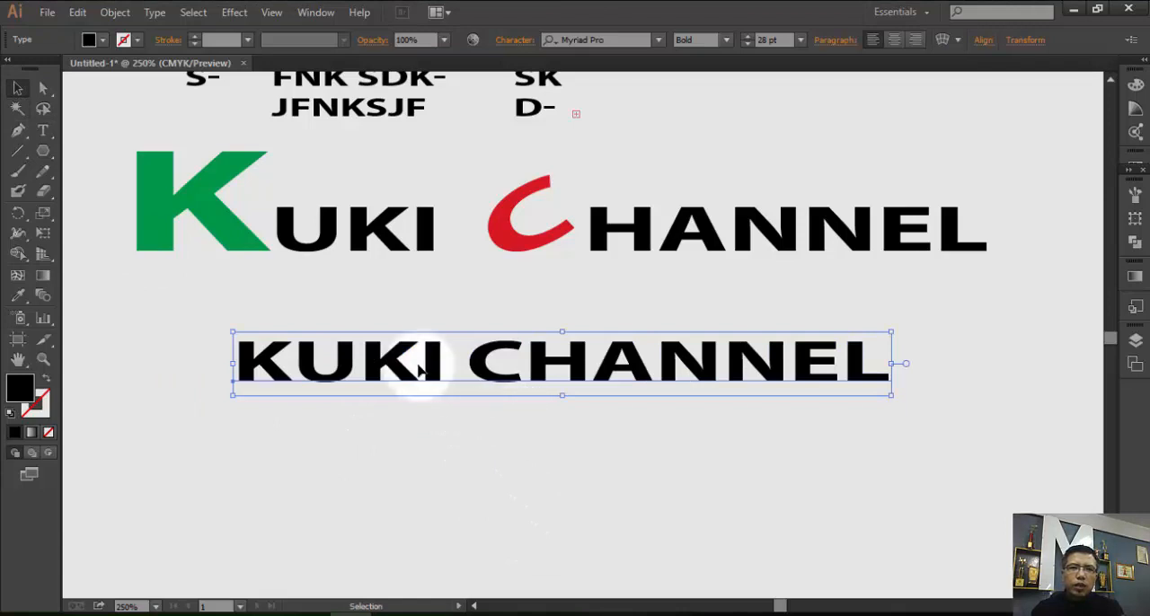
# Detach the type tools as a floating palette, move it clear of the text and activate the Touch Type tool.
pyautogui.click(50, 134)
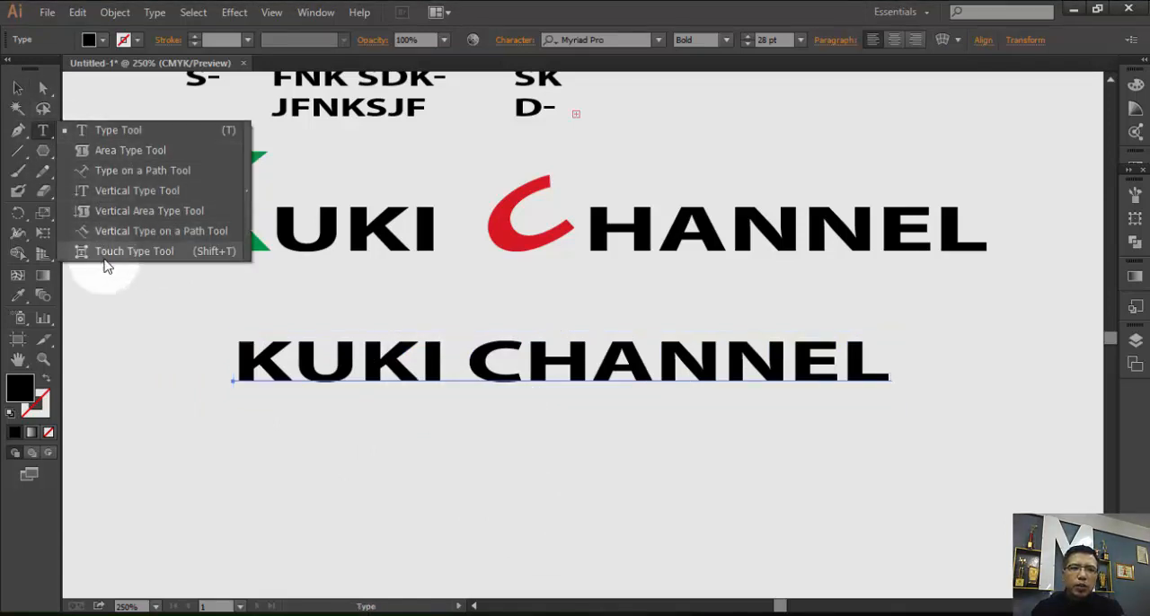
pyautogui.click(47, 138)
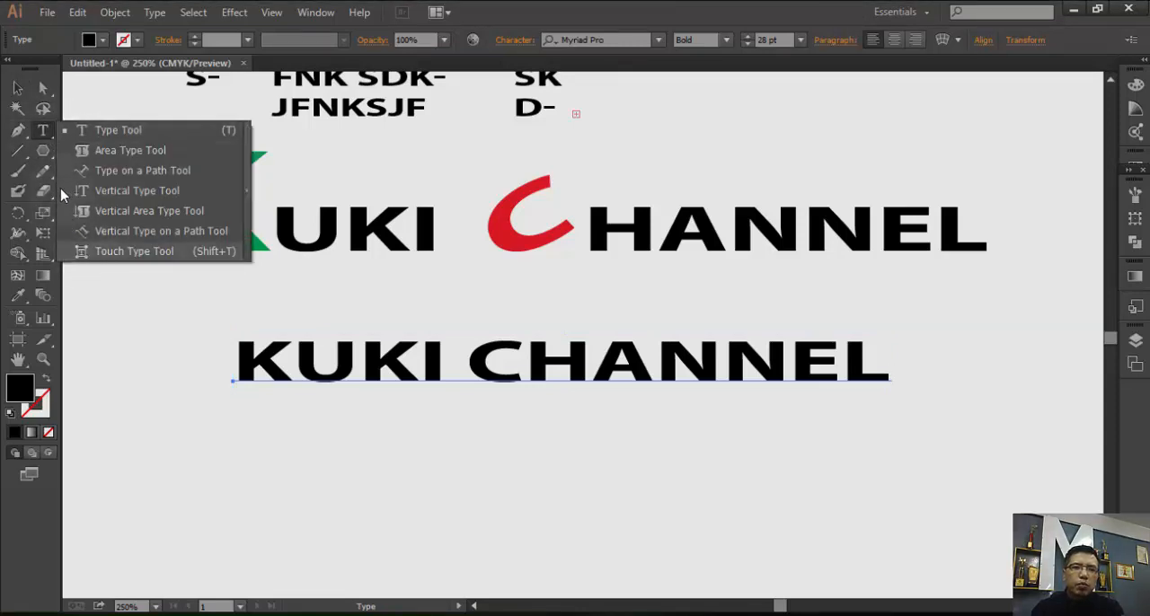
pyautogui.click(249, 197)
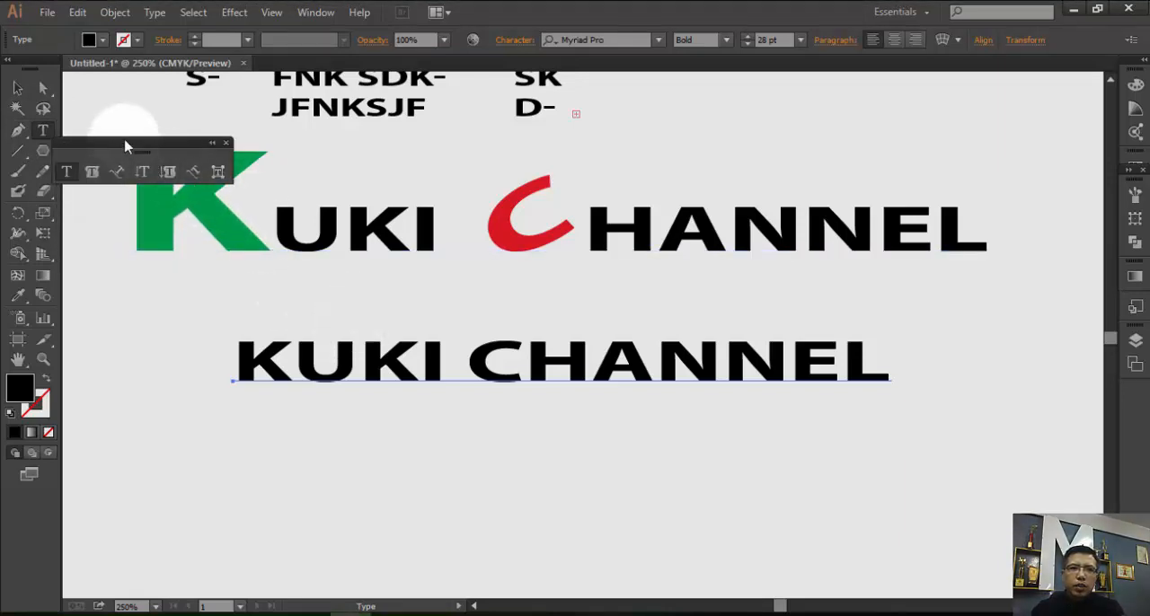
pyautogui.moveTo(205, 150); pyautogui.dragTo(965, 96)
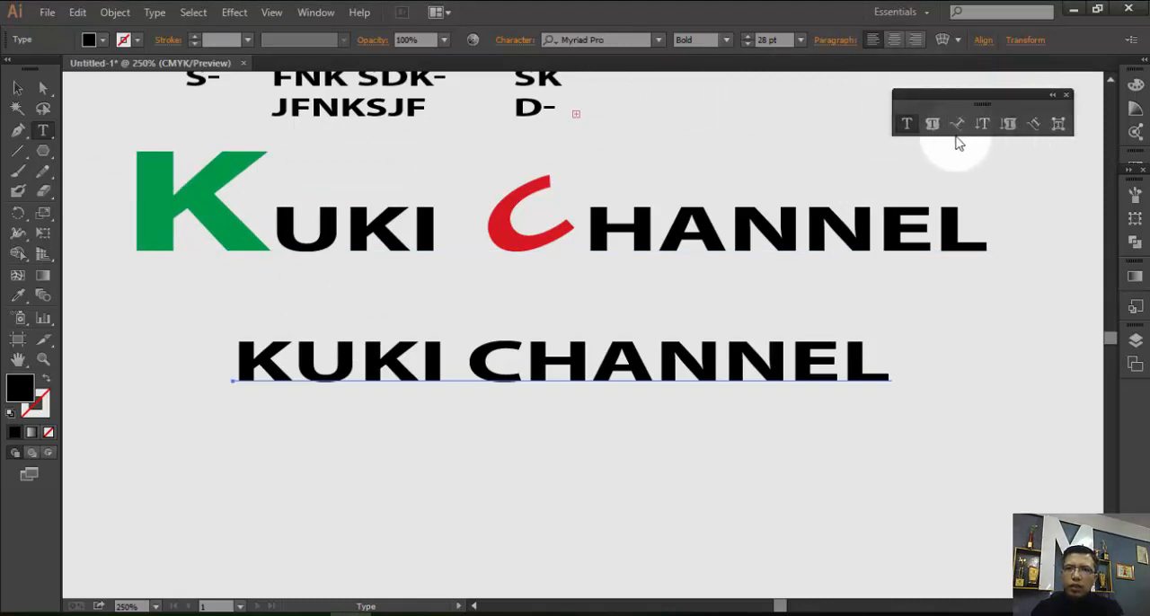
pyautogui.click(1060, 125)
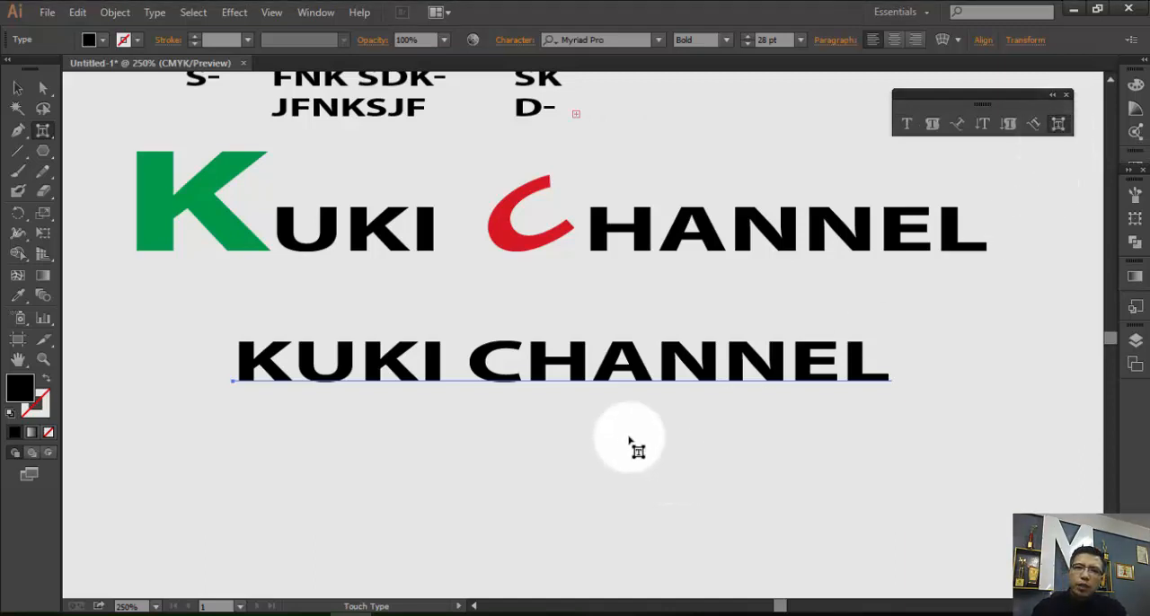
# Try enlarging the first K of the new text, shifting it down and to the left, and stretching it taller.
pyautogui.click(274, 363)
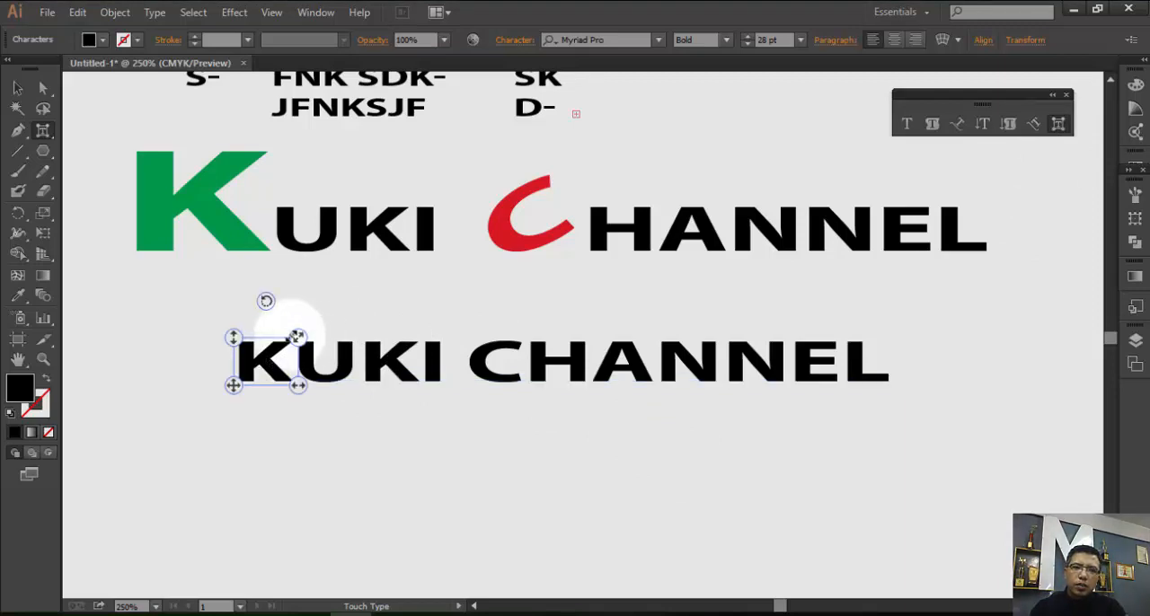
pyautogui.moveTo(297, 337); pyautogui.dragTo(386, 265)
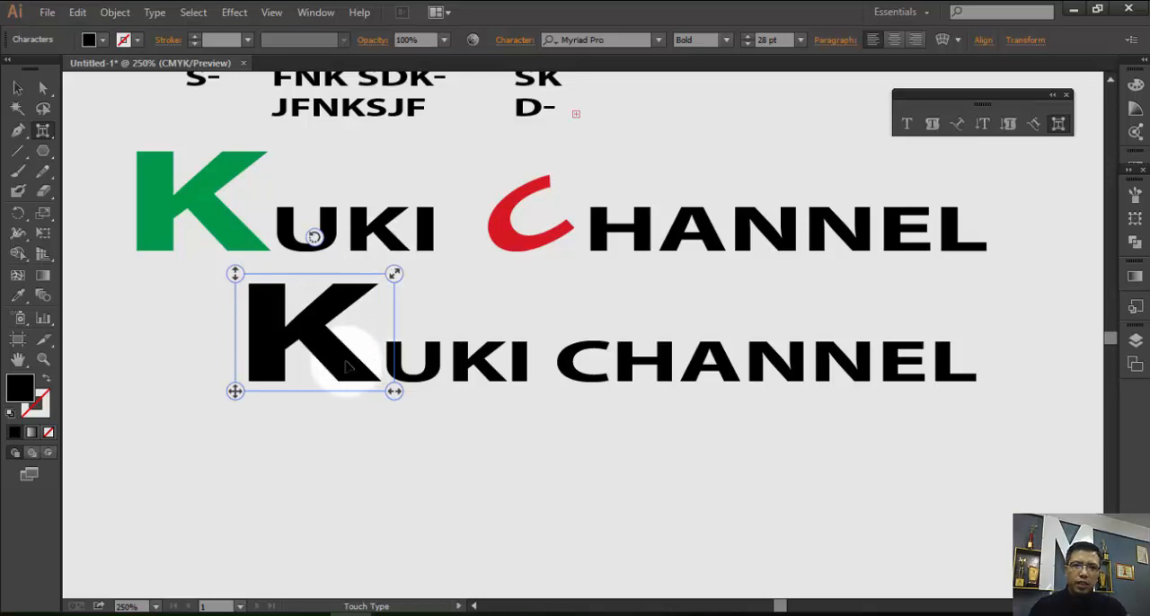
pyautogui.moveTo(339, 383); pyautogui.dragTo(301, 394)
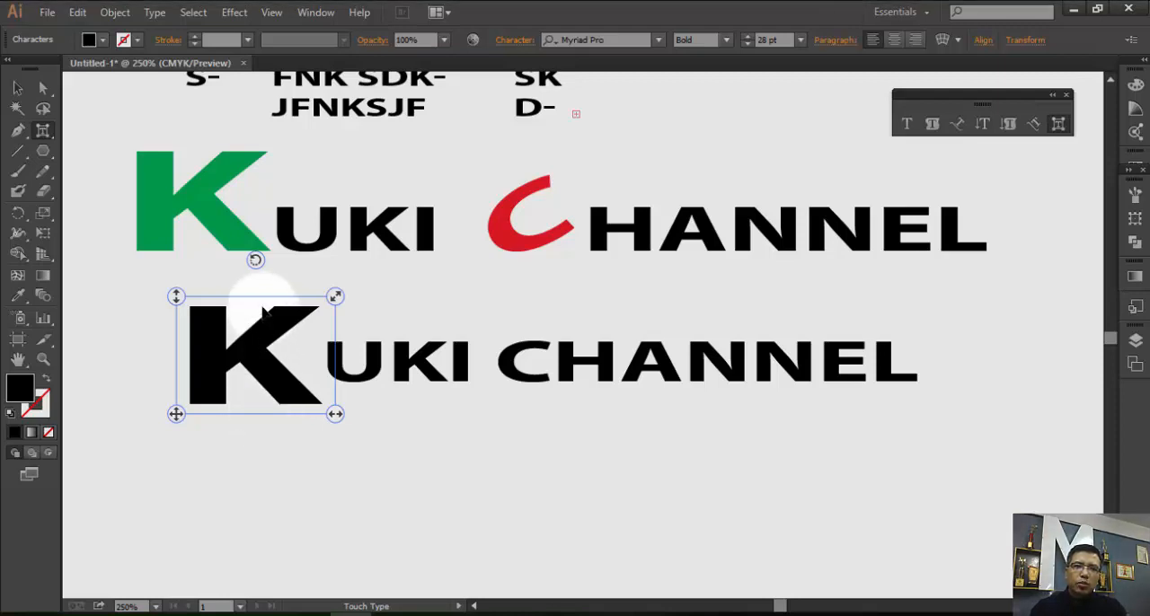
pyautogui.moveTo(257, 297); pyautogui.dragTo(261, 265)
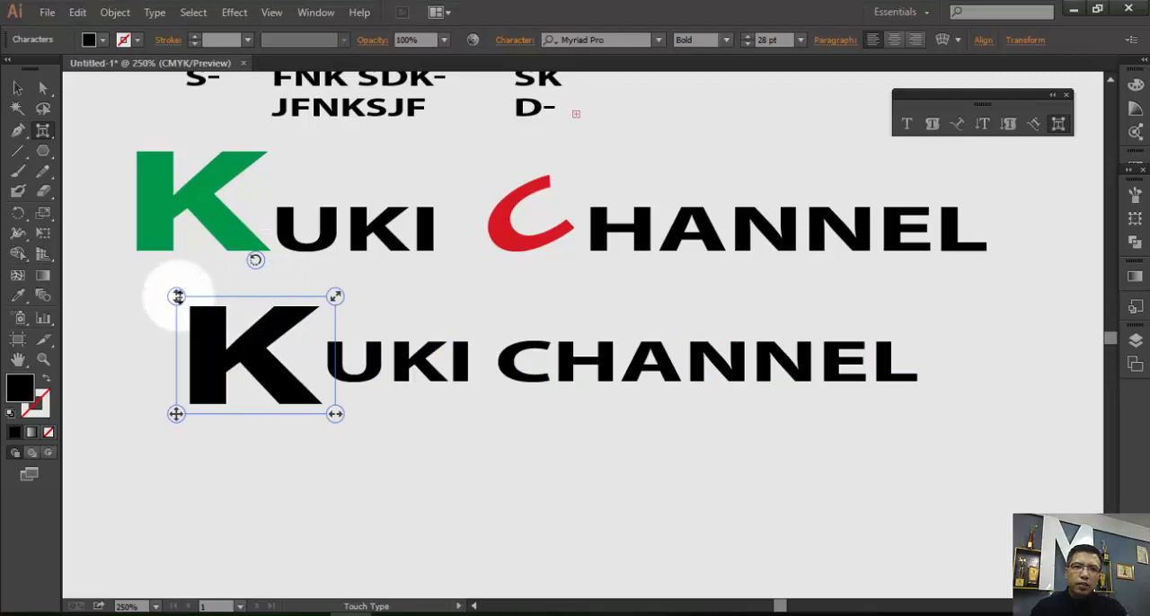
pyautogui.moveTo(175, 295); pyautogui.dragTo(183, 261)
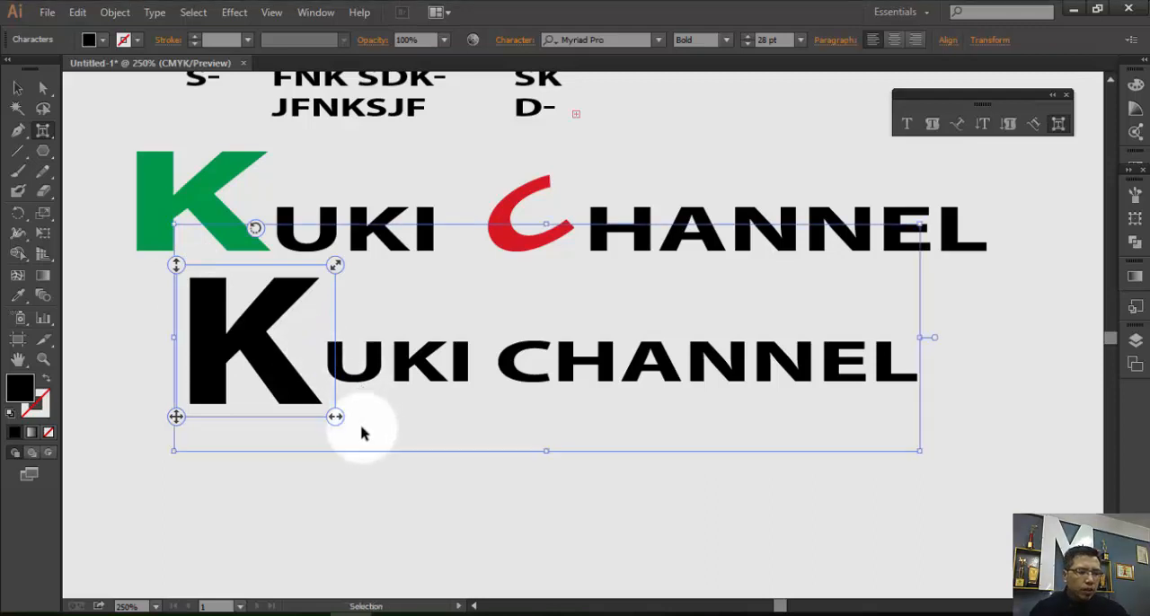
# Undo the stretch, move and enlargement of the new text's first K.
pyautogui.hotkey('ctrl', 'z')
pyautogui.hotkey('ctrl', 'z')
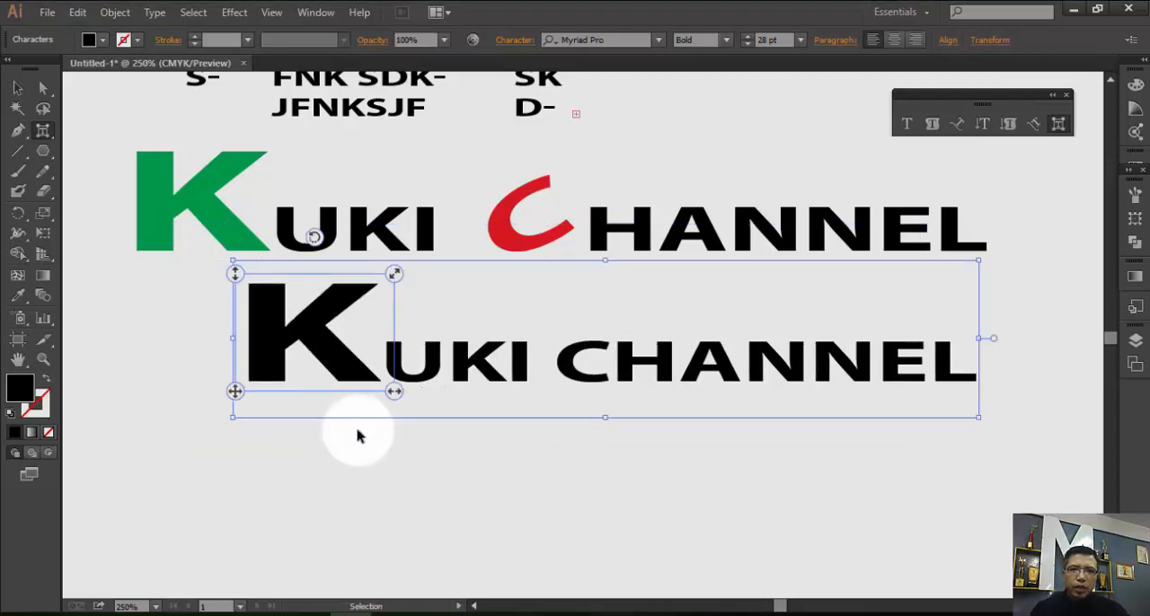
pyautogui.hotkey('ctrl', 'z')
pyautogui.hotkey('ctrl', 'z')
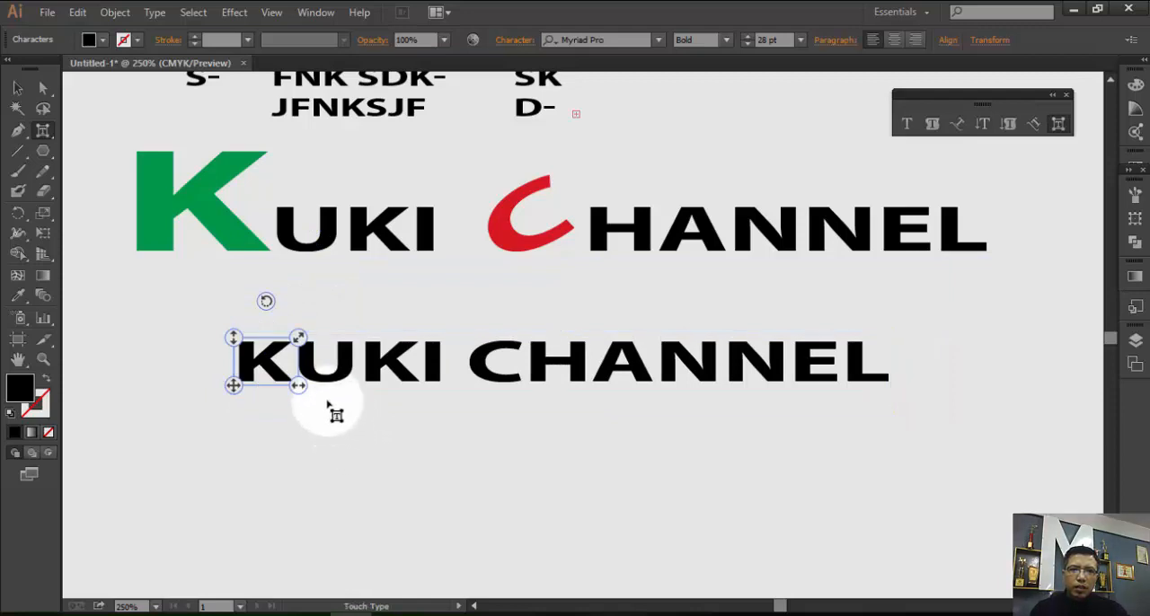
# Try stretching the first K only vertically and only horizontally, undoing each change.
pyautogui.moveTo(233, 339); pyautogui.dragTo(386, 293)
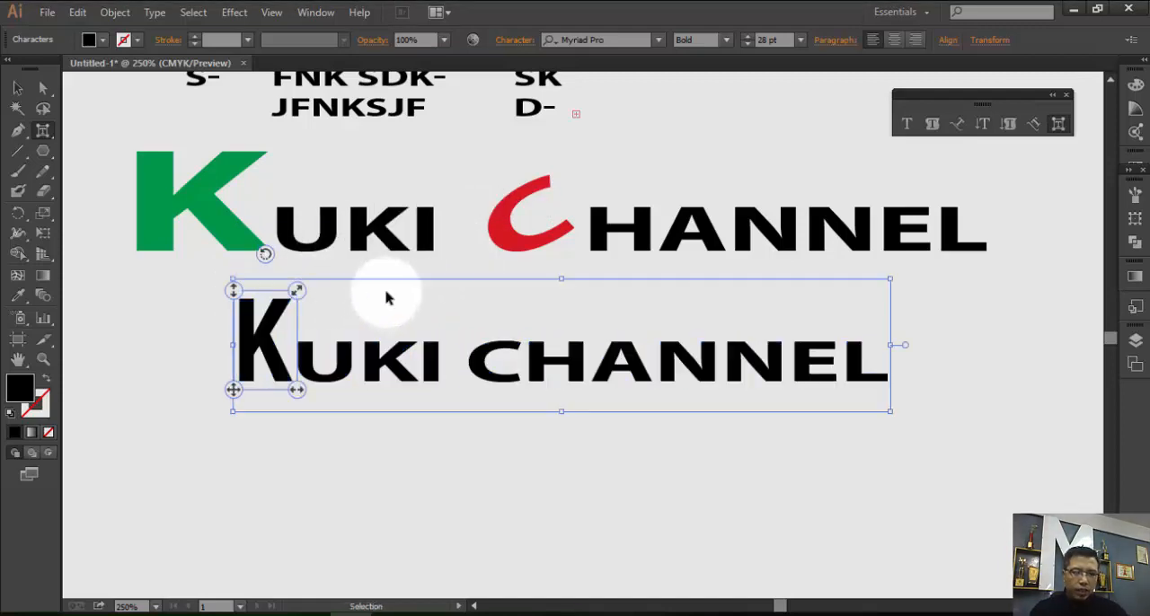
pyautogui.click(271, 376)
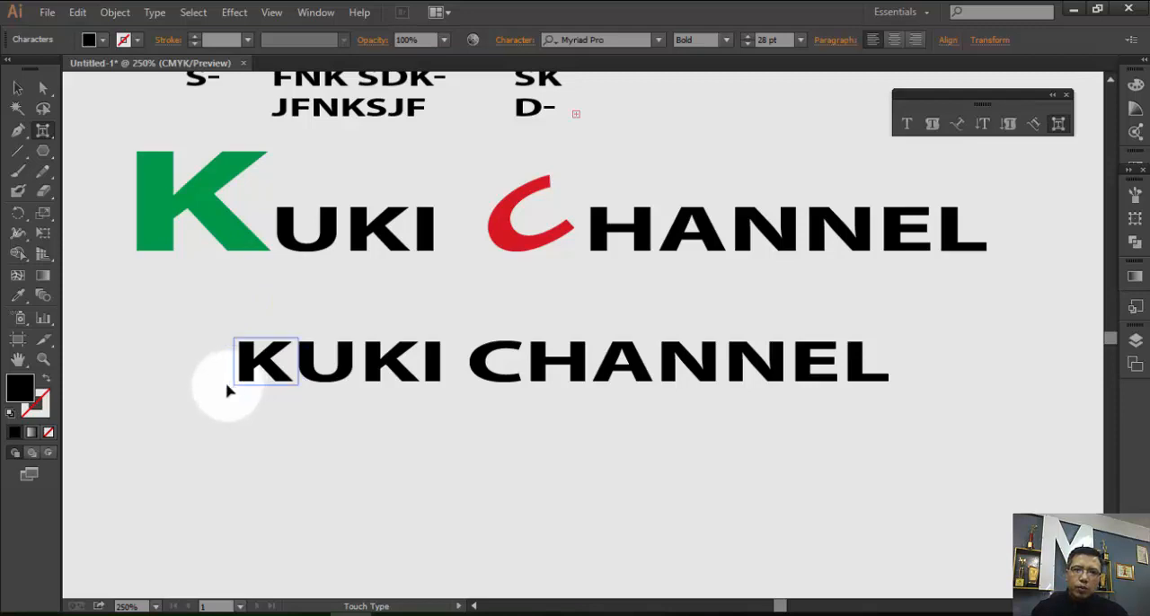
pyautogui.moveTo(228, 390); pyautogui.dragTo(447, 396)
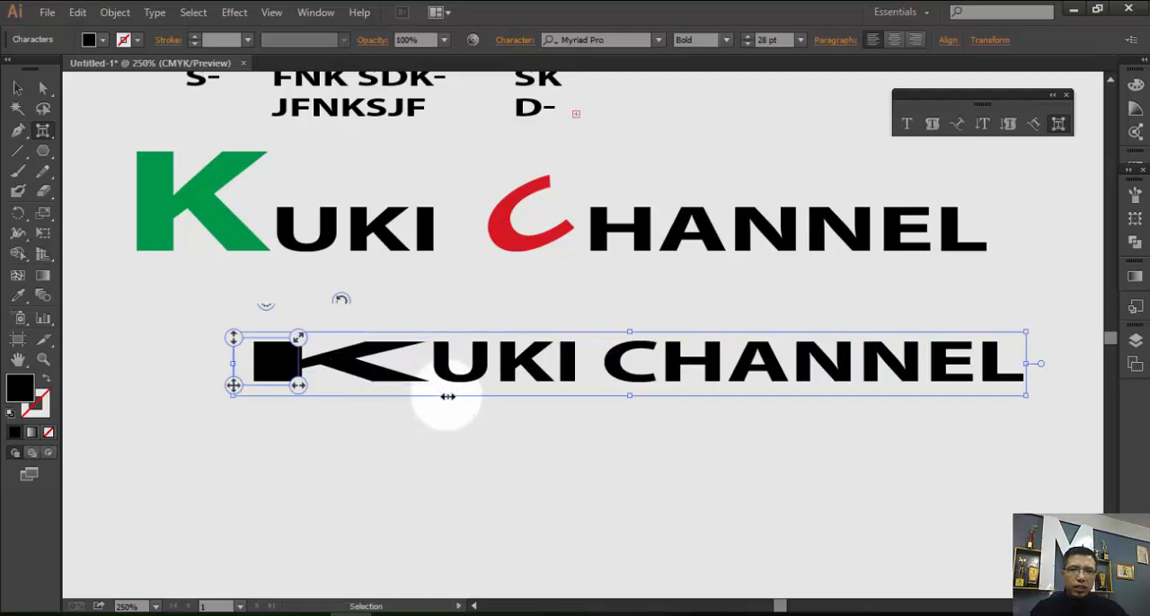
pyautogui.hotkey('ctrl', 'z')
# Enlarge the first K of the lower text proportionally to about double height and fill it with red.
pyautogui.moveTo(298, 337); pyautogui.dragTo(379, 262)
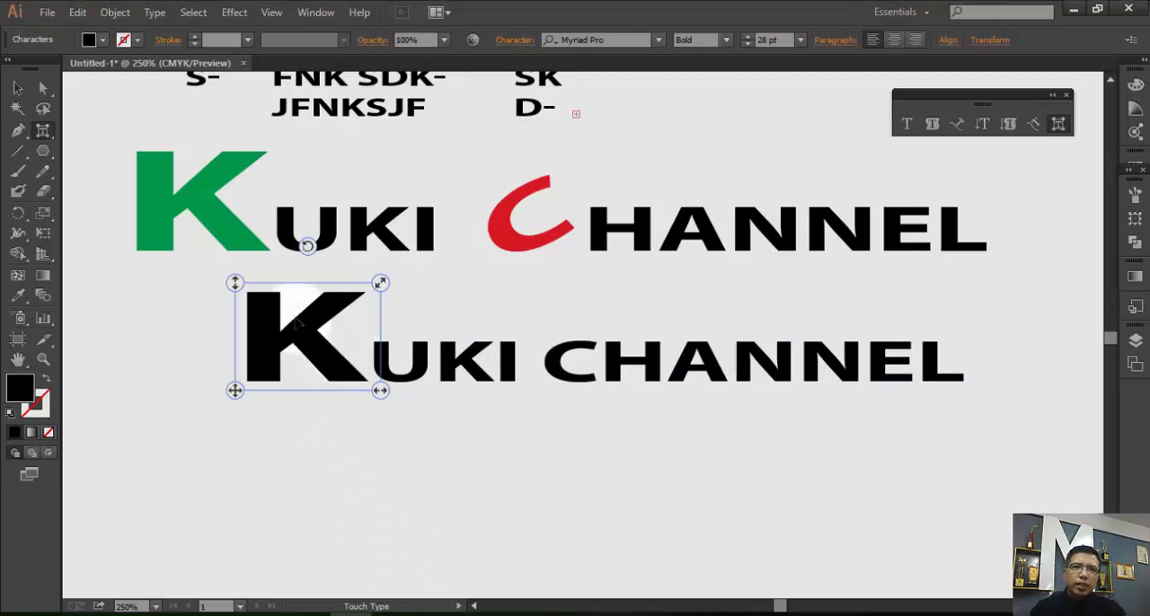
pyautogui.click(90, 40)
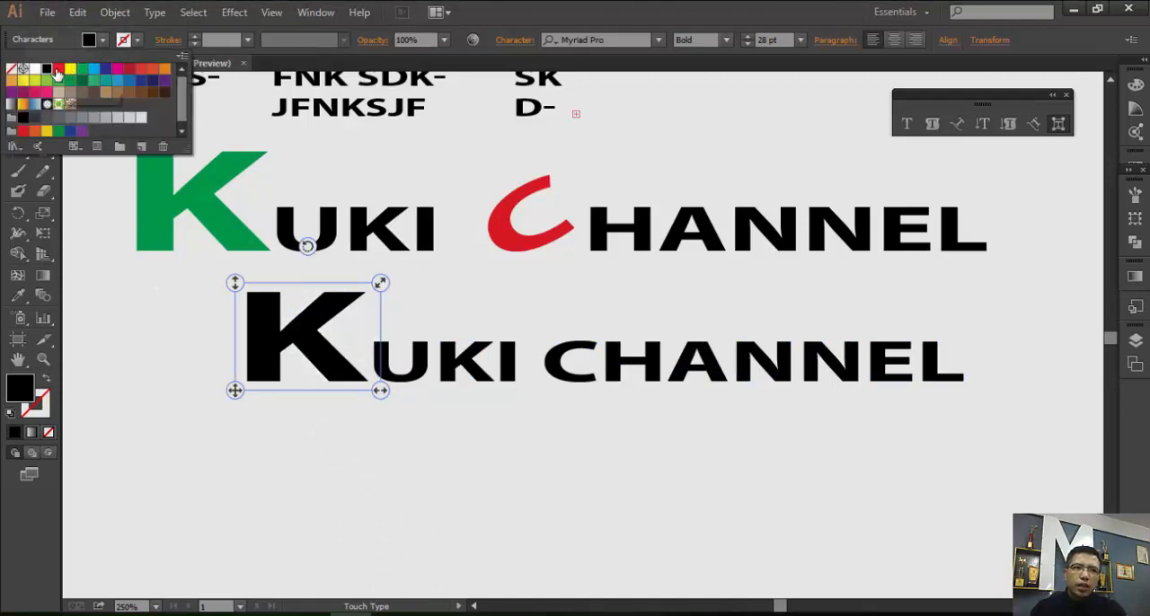
pyautogui.click(59, 68)
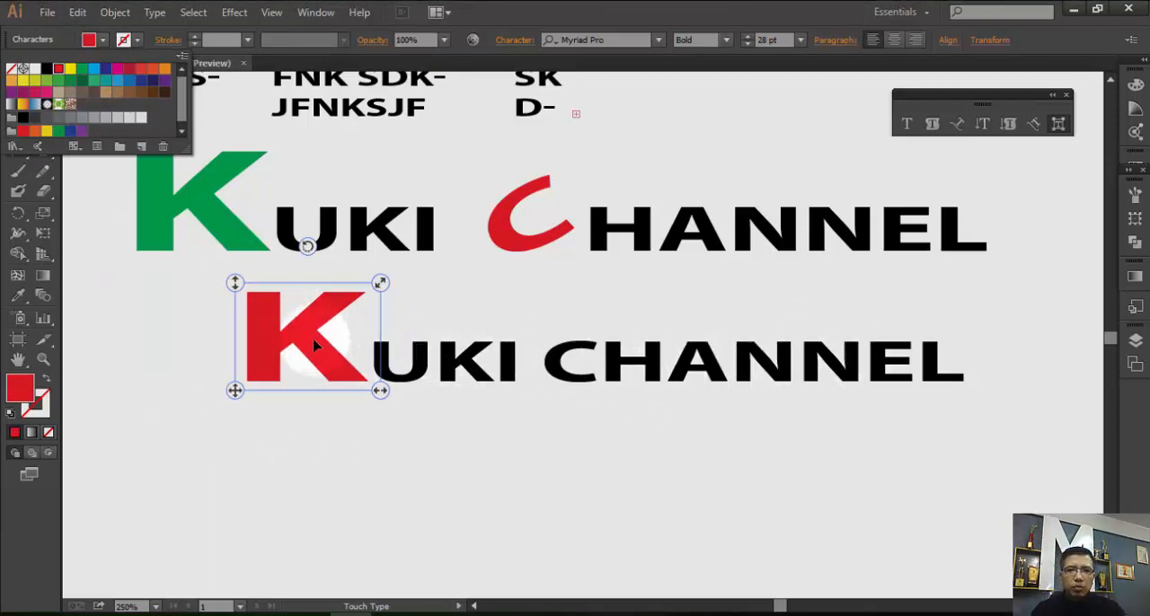
pyautogui.click(434, 479)
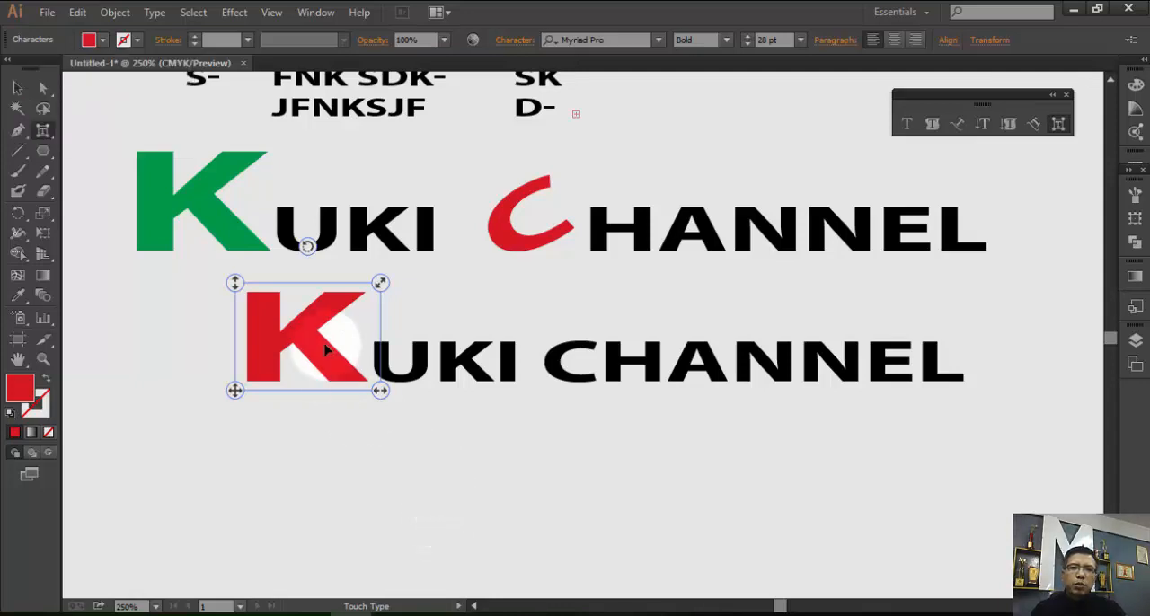
# Enlarge the C of CHANNEL in the lower text proportionally and rotate it counterclockwise so it tilts upward.
pyautogui.click(585, 386)
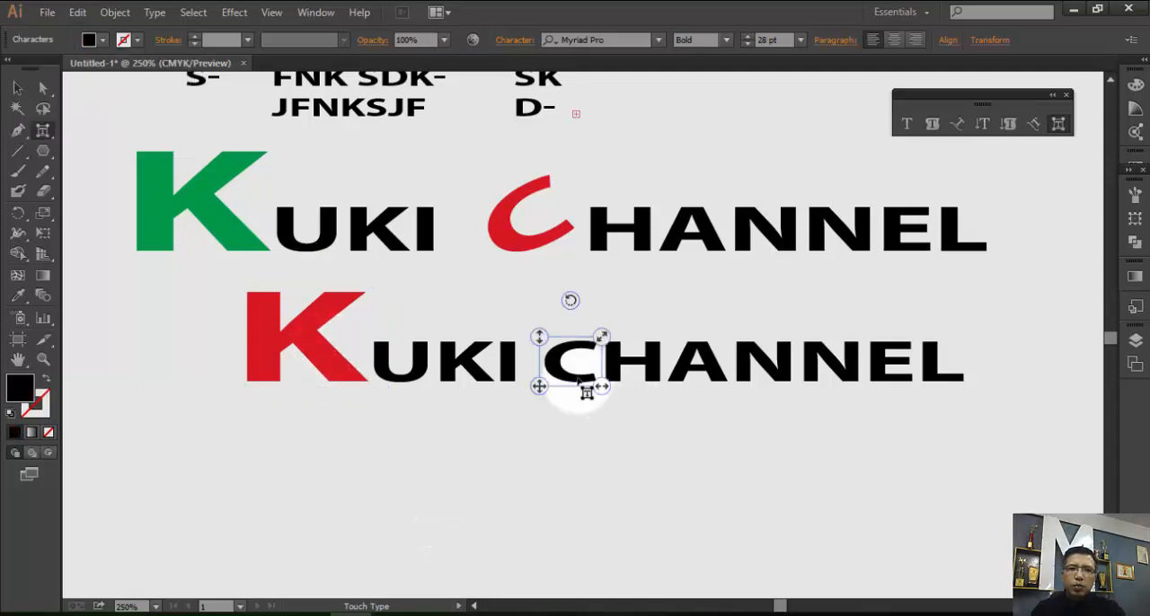
pyautogui.moveTo(600, 336); pyautogui.dragTo(632, 297)
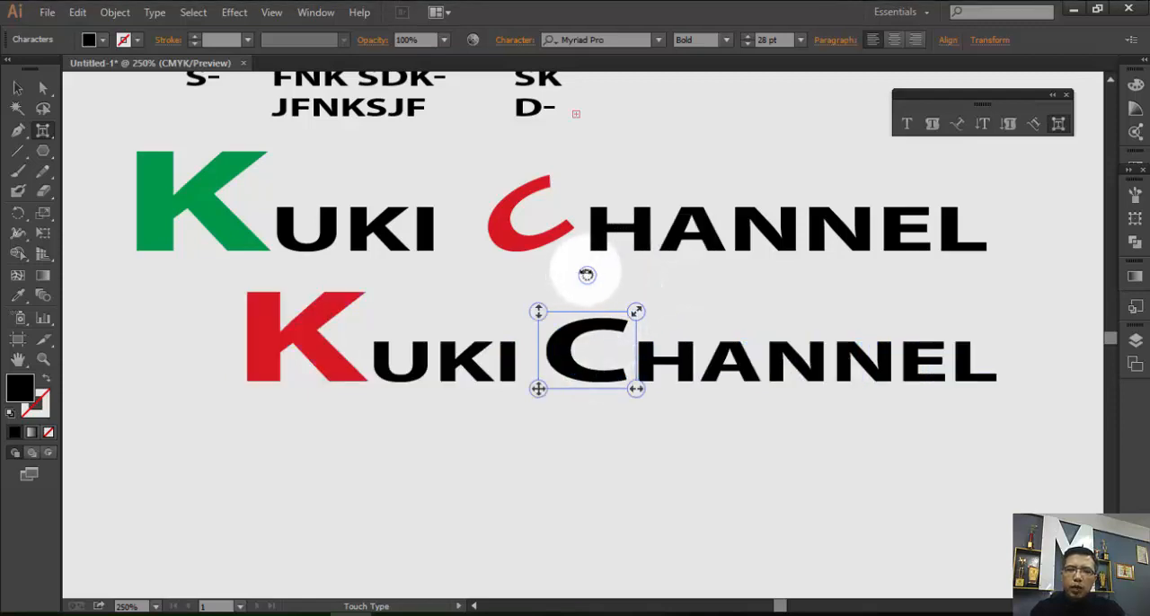
pyautogui.moveTo(586, 272); pyautogui.dragTo(578, 323)
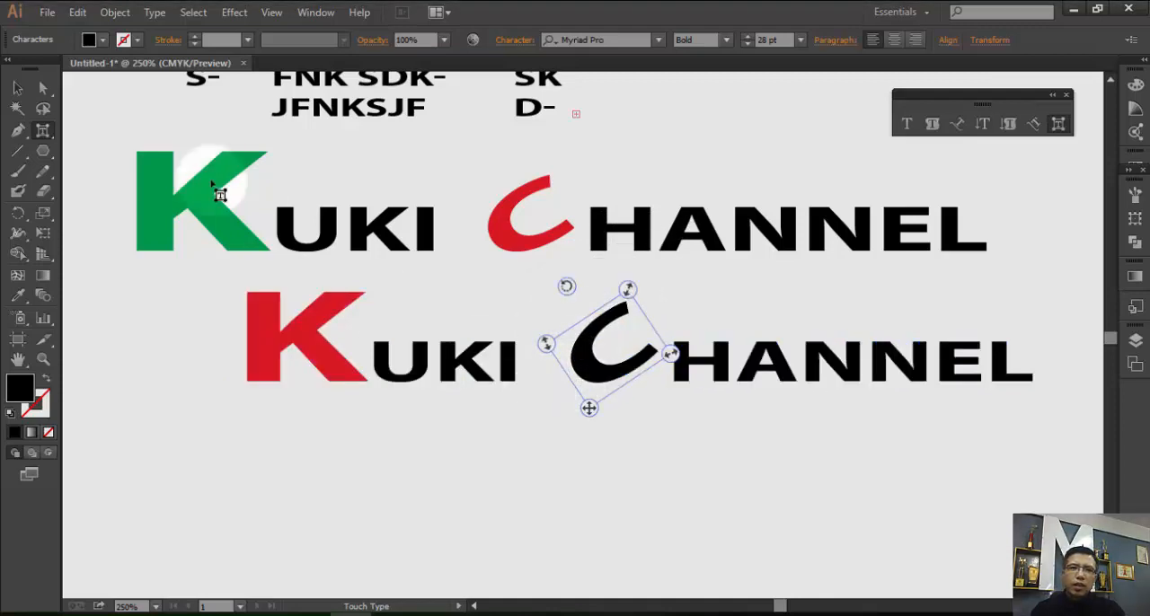
# Fill the tilted C in the lower text with green and deselect it.
pyautogui.click(89, 39)
pyautogui.click(58, 70)
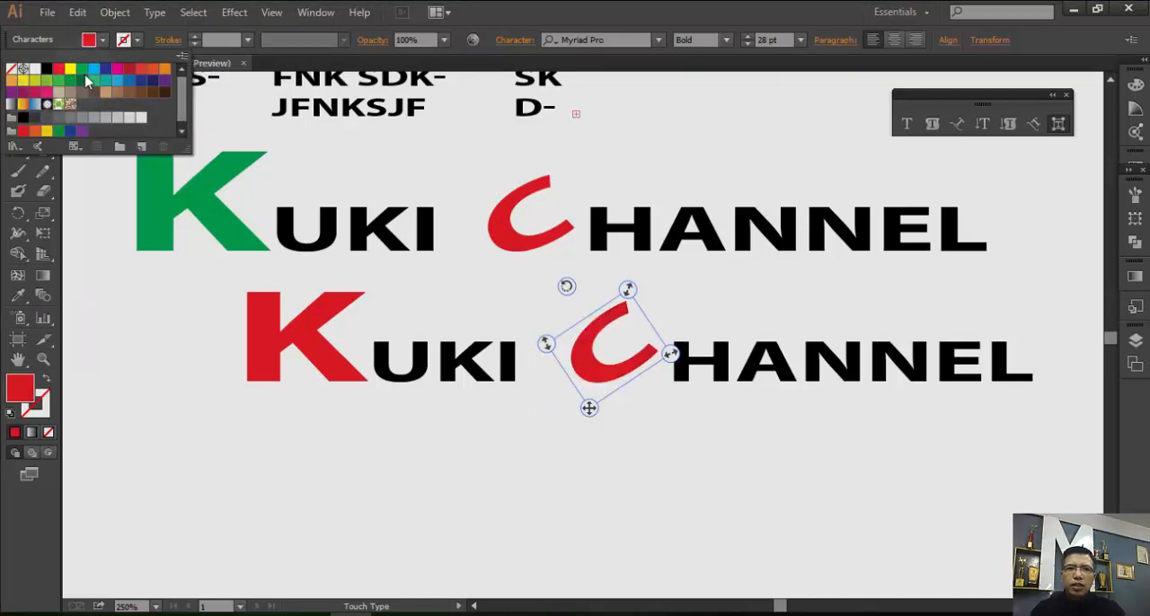
pyautogui.click(82, 70)
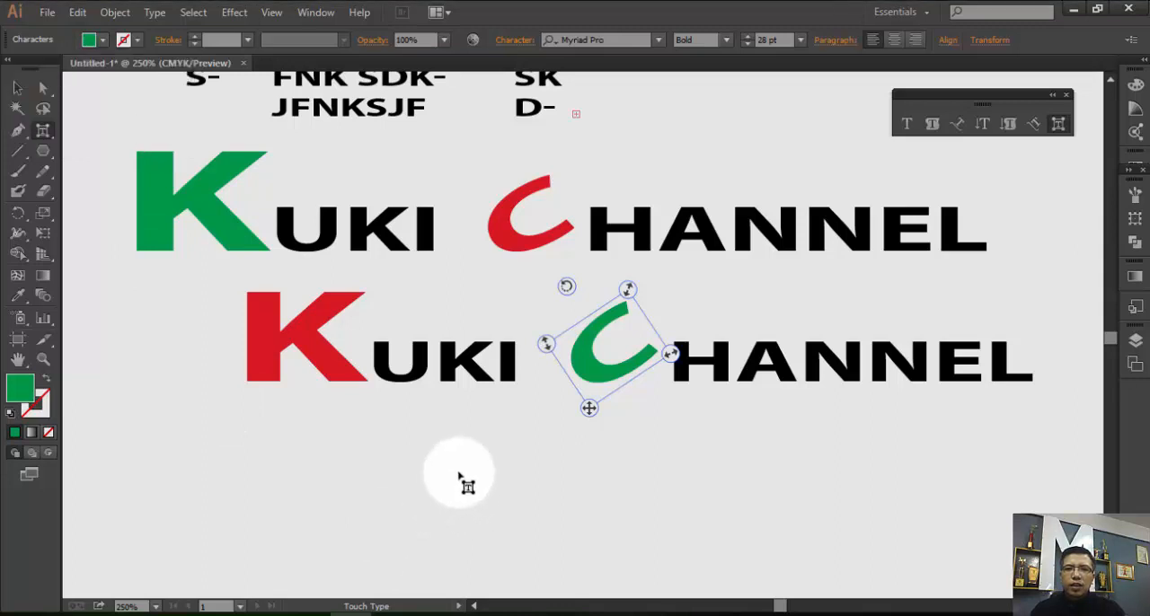
pyautogui.click(643, 465)
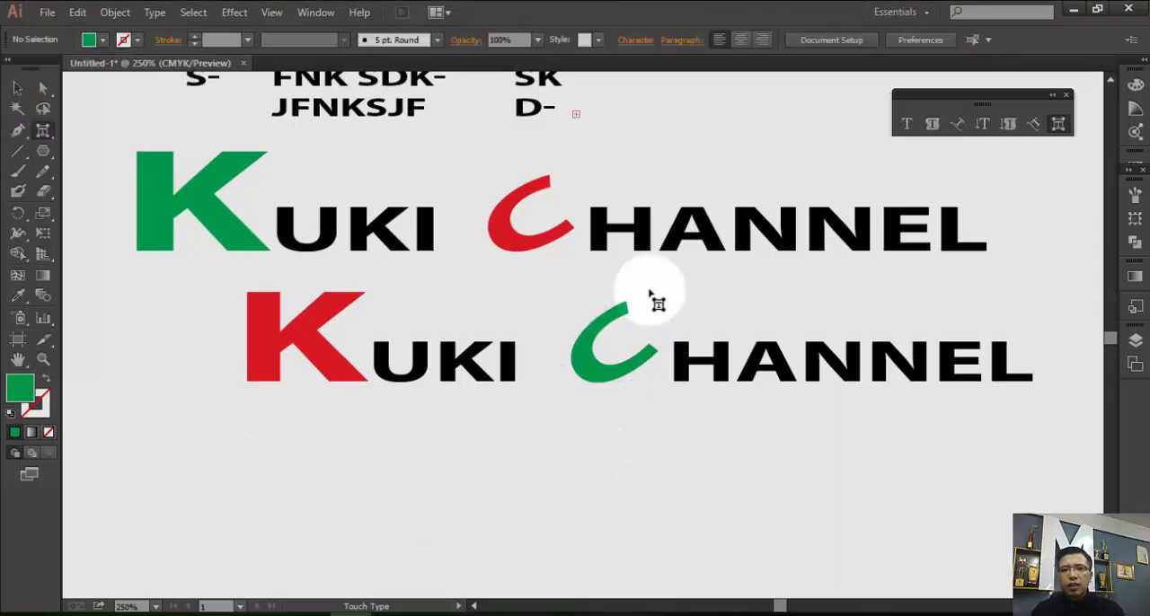
# Fill the A of CHANNEL in the lower text with yellow and deselect it.
pyautogui.click(780, 361)
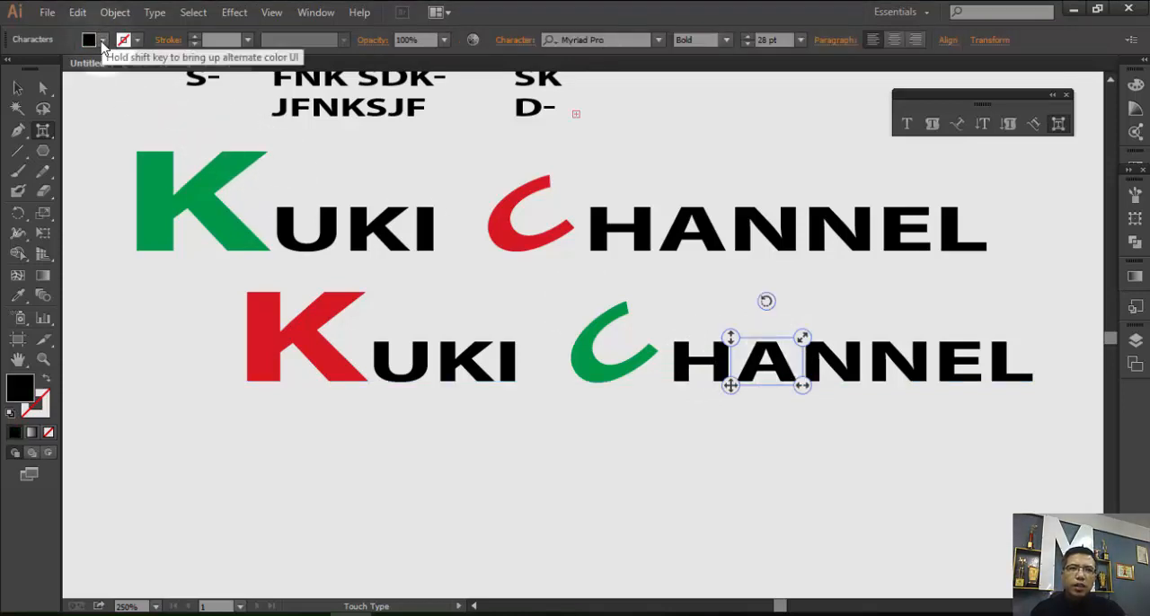
pyautogui.click(103, 41)
pyautogui.click(70, 68)
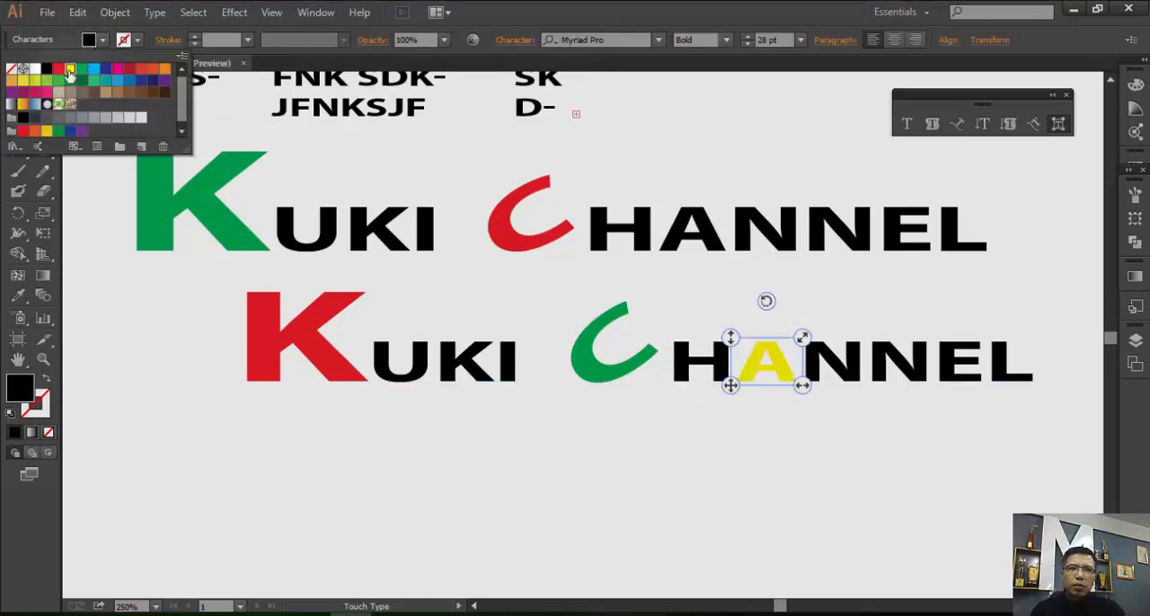
pyautogui.click(557, 517)
pyautogui.click(724, 503)
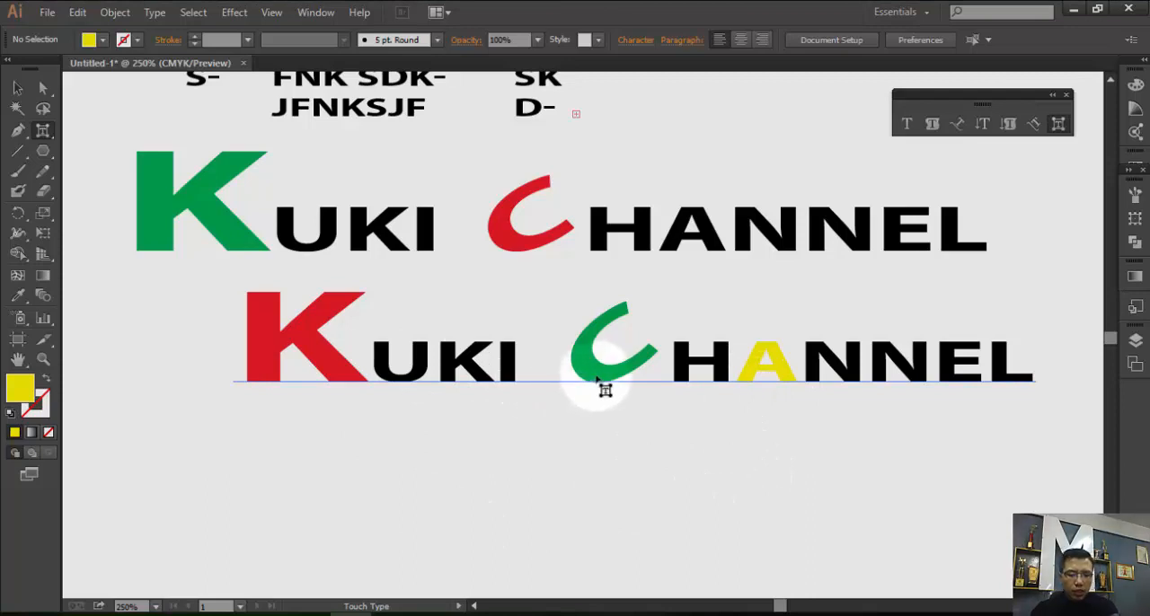
# Switch to the Selection tool with nothing selected and close the floating palette of type tools.
pyautogui.scroll(-4, 605, 389)
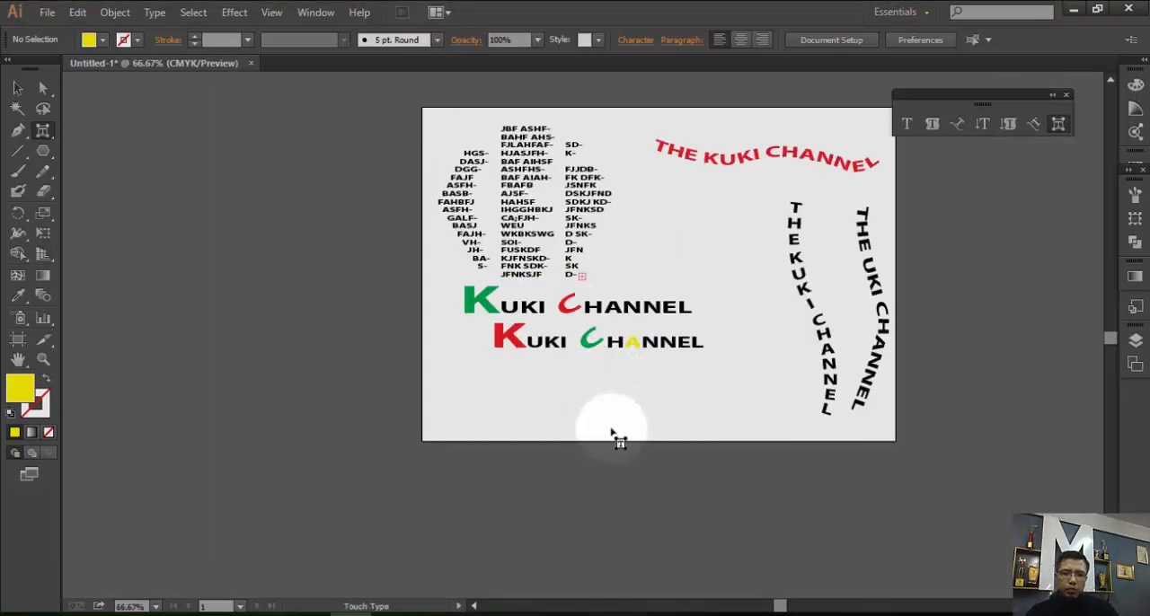
pyautogui.scroll(1, 597, 437)
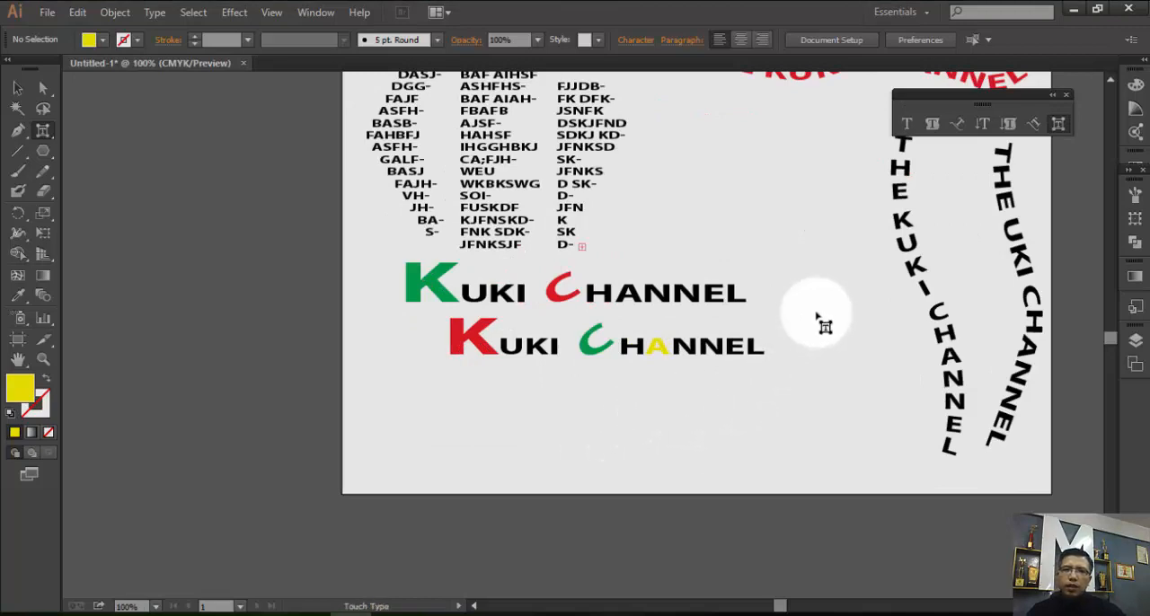
pyautogui.moveTo(816, 305); pyautogui.dragTo(688, 385)
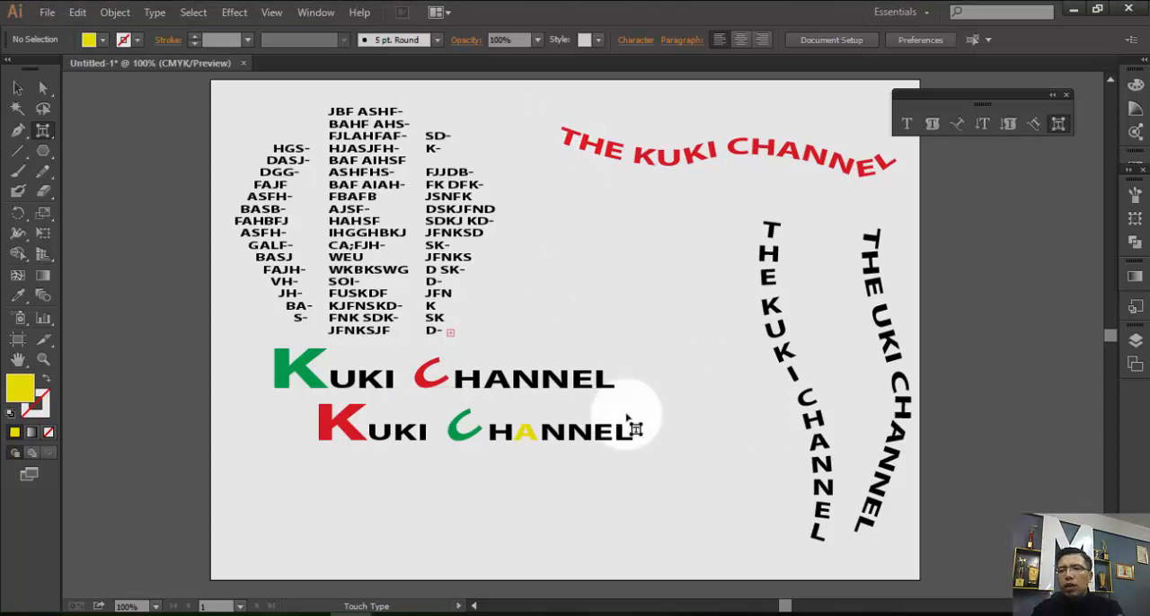
pyautogui.click(548, 449)
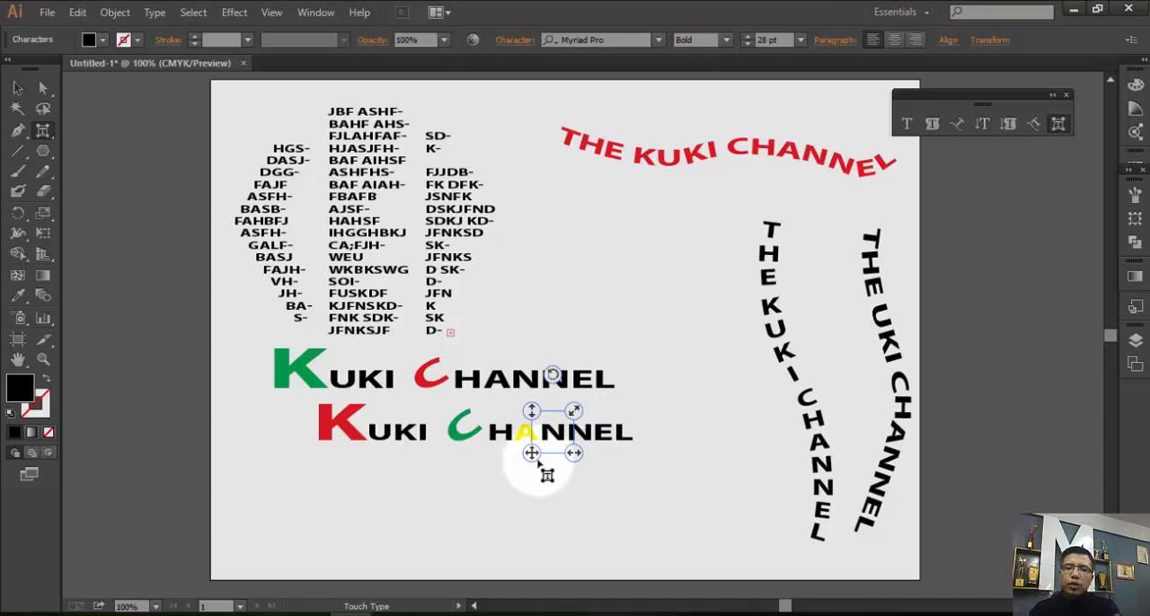
pyautogui.click(17, 89)
pyautogui.click(620, 418)
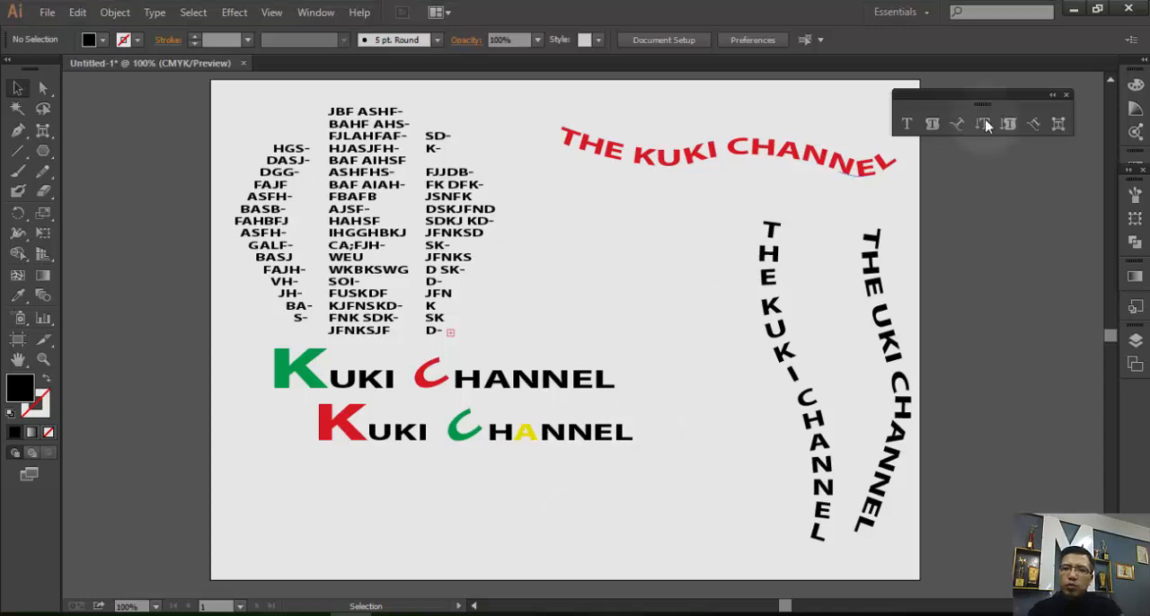
pyautogui.click(1066, 96)
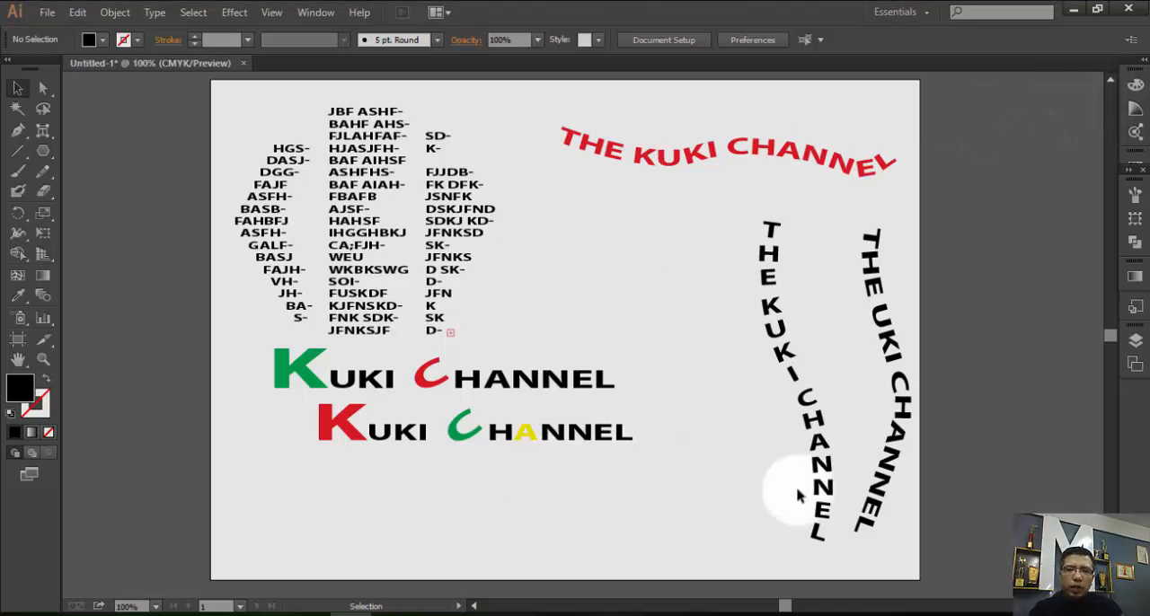